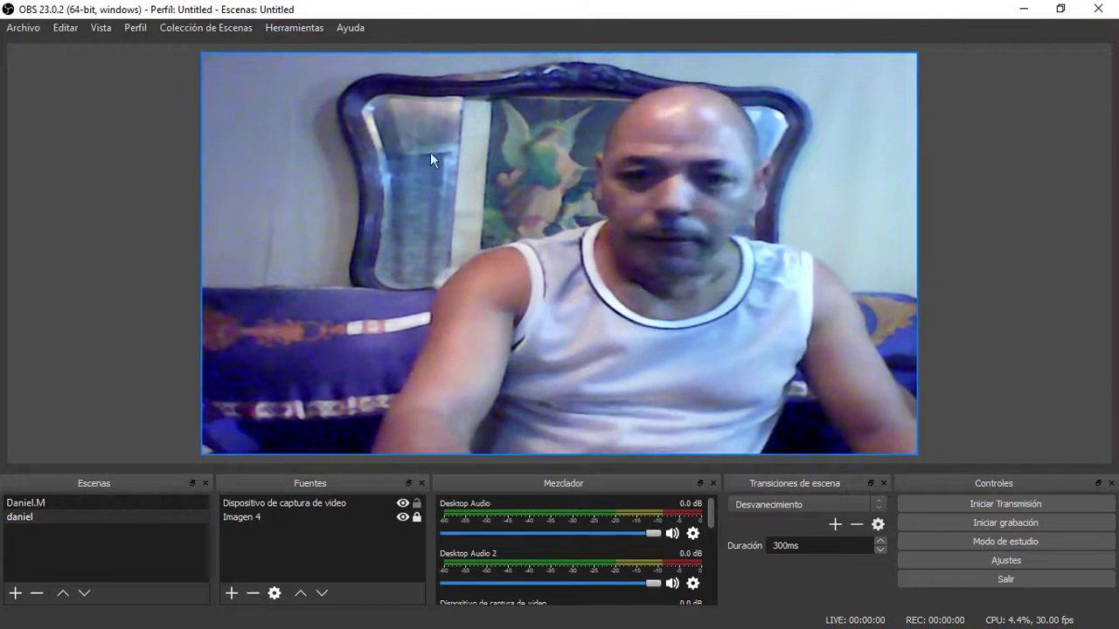
Step: Hide Imagen 4, shrink the video capture source into the canvas's upper-right corner, and show Imagen 4 again
{"action": "left_click", "coordinate": [372, 504]}
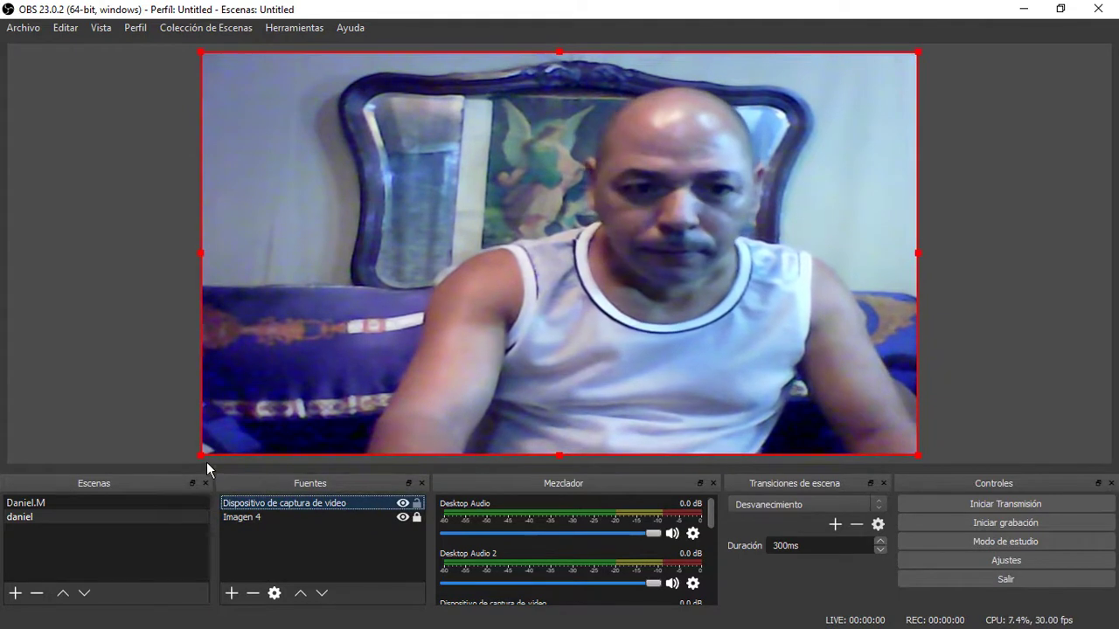
{"action": "left_click", "coordinate": [402, 519]}
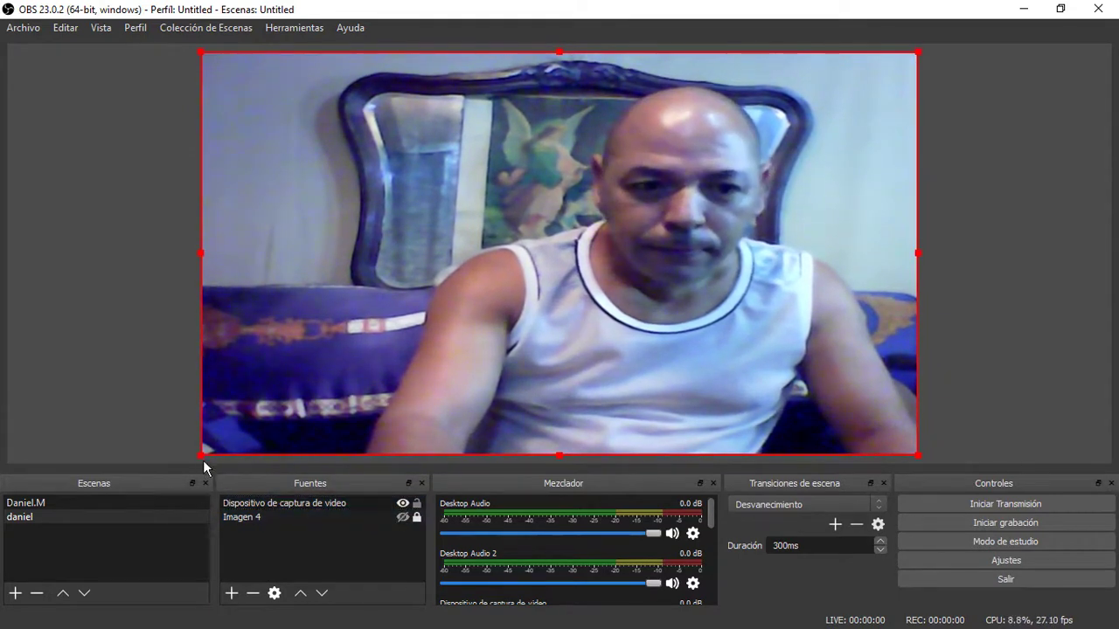
{"action": "left_click_drag", "start_coordinate": [202, 457], "coordinate": [736, 171]}
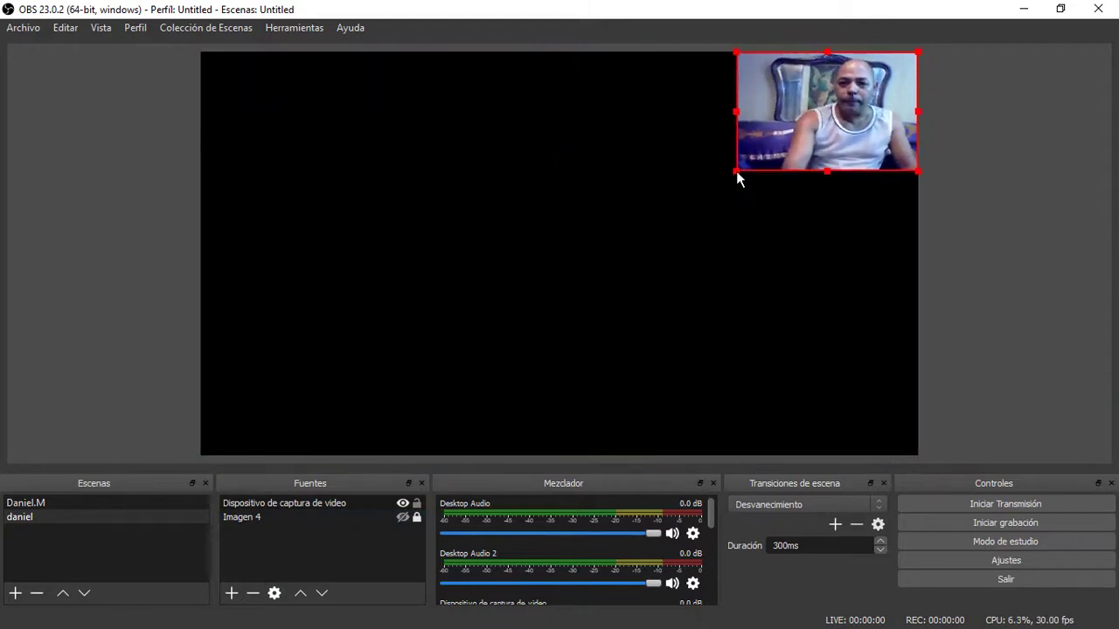
{"action": "left_click", "coordinate": [404, 517]}
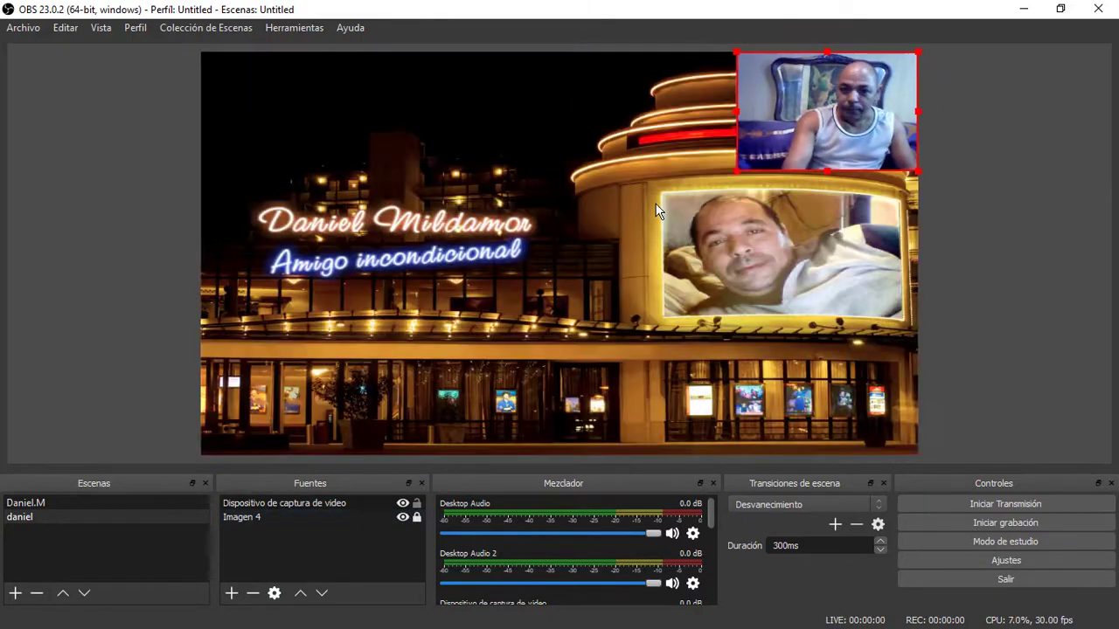
Step: Move the webcam source onto the building's lit billboard and stretch its width and height to cover the billboard photo
{"action": "left_click_drag", "start_coordinate": [813, 100], "coordinate": [760, 230]}
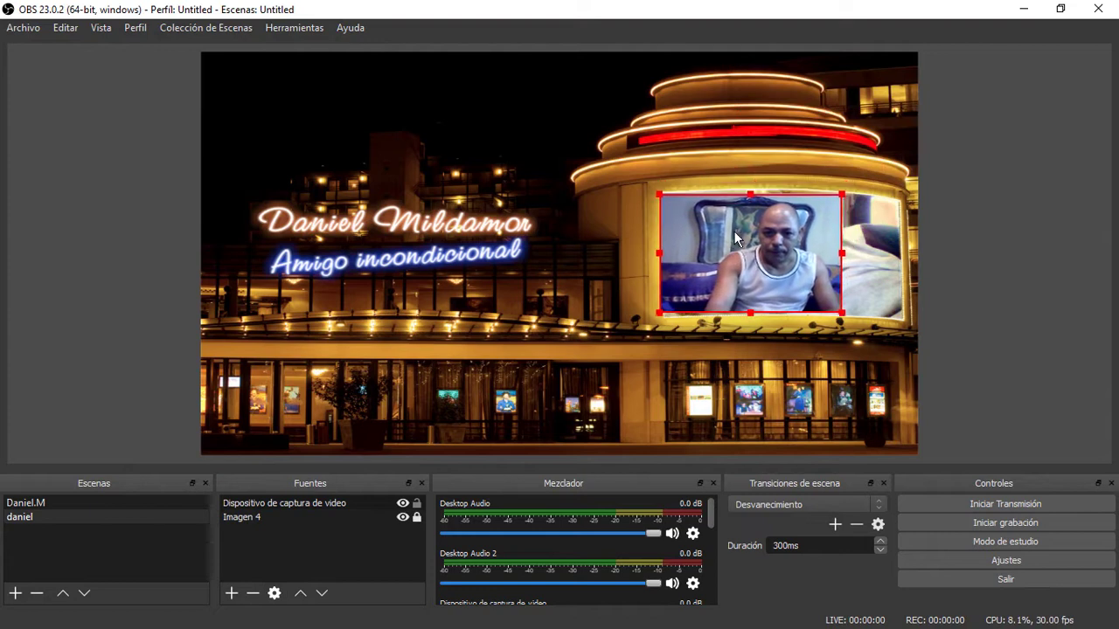
{"action": "left_click_drag", "start_coordinate": [841, 254], "coordinate": [905, 260]}
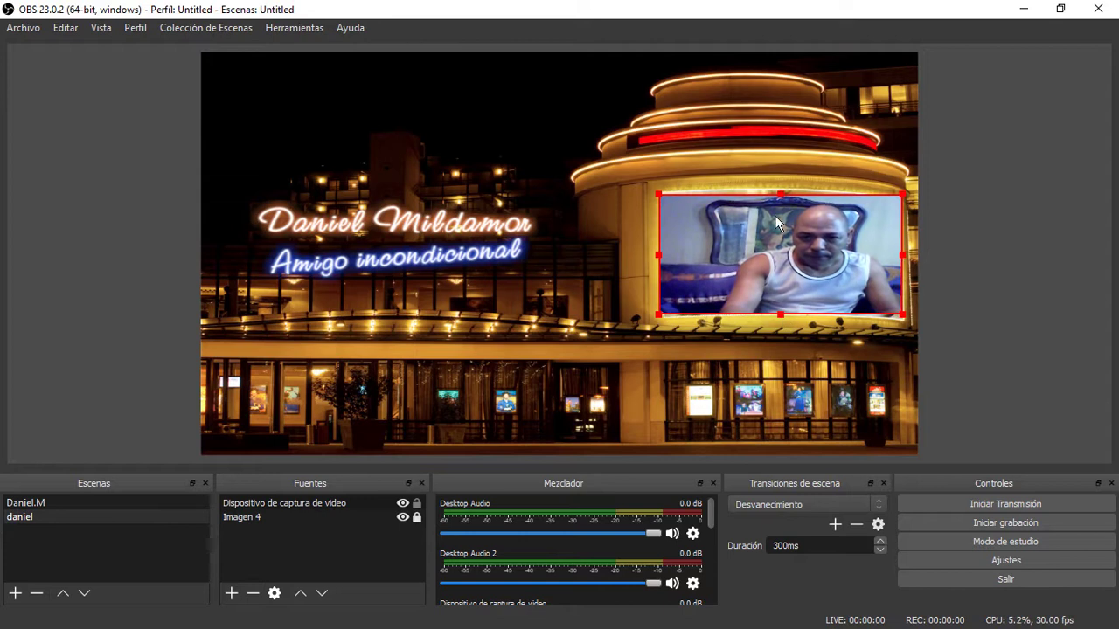
{"action": "left_click_drag", "start_coordinate": [781, 197], "coordinate": [782, 190]}
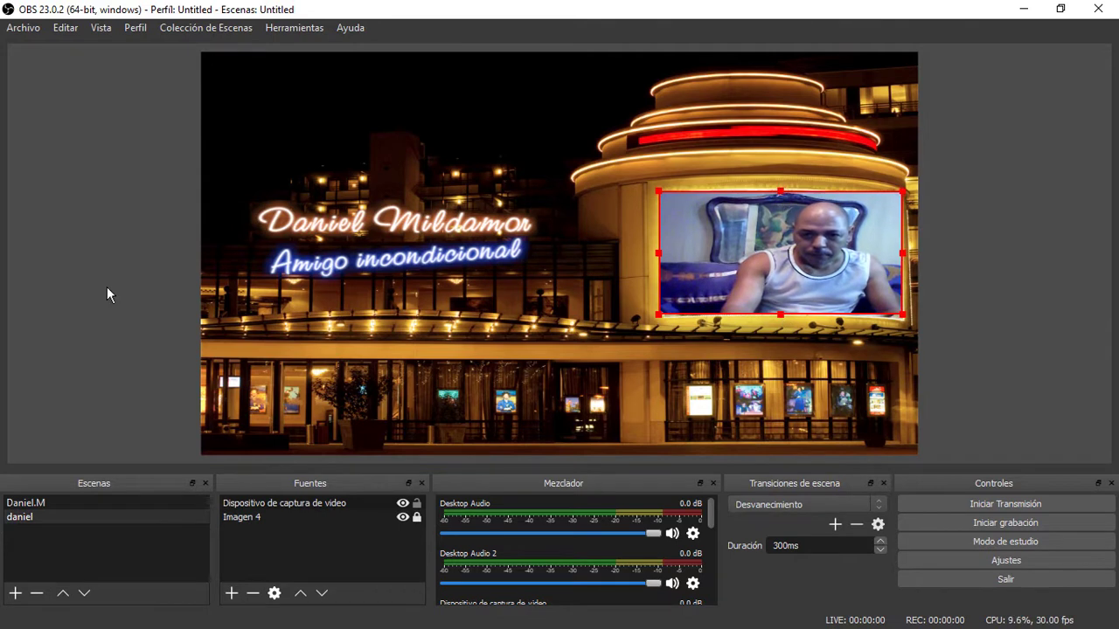
{"action": "left_click", "coordinate": [140, 271]}
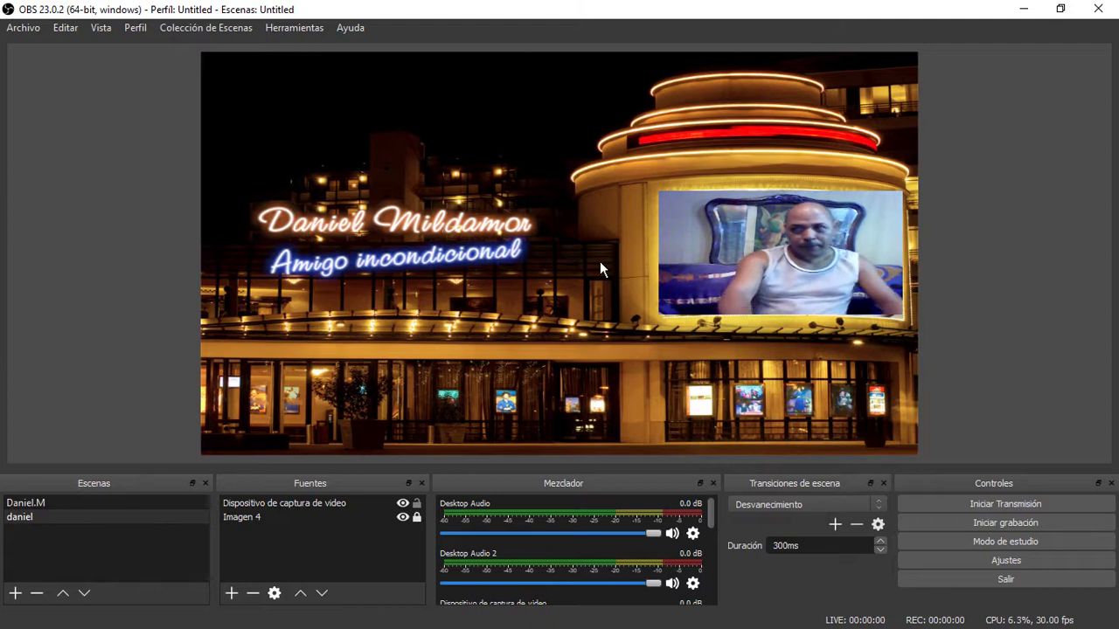
{"action": "right_click", "coordinate": [739, 231]}
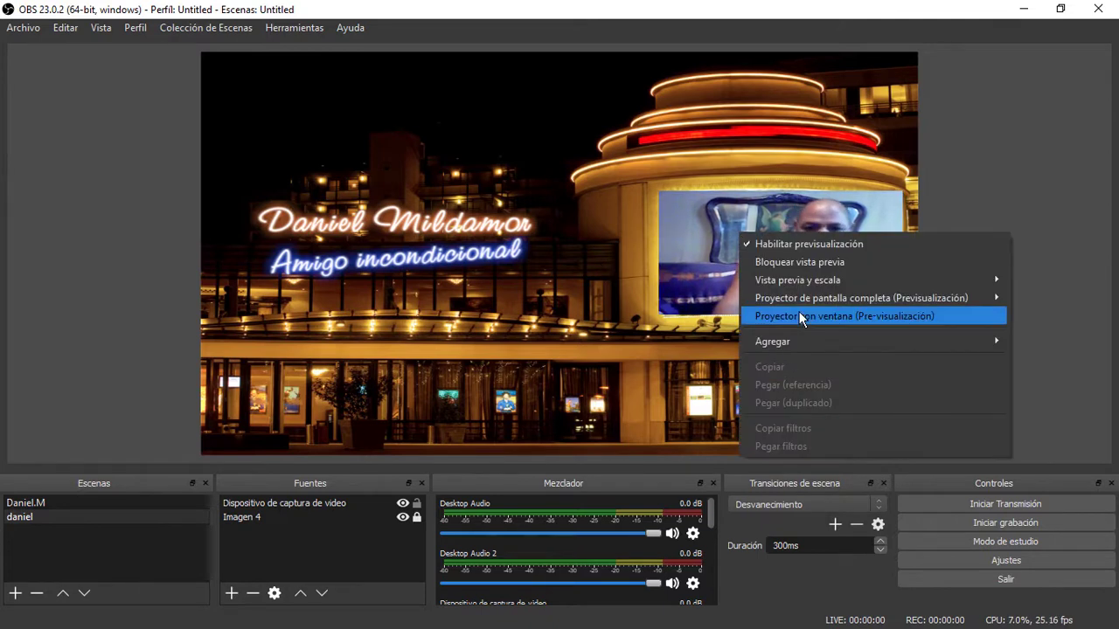
{"action": "left_click", "coordinate": [134, 386]}
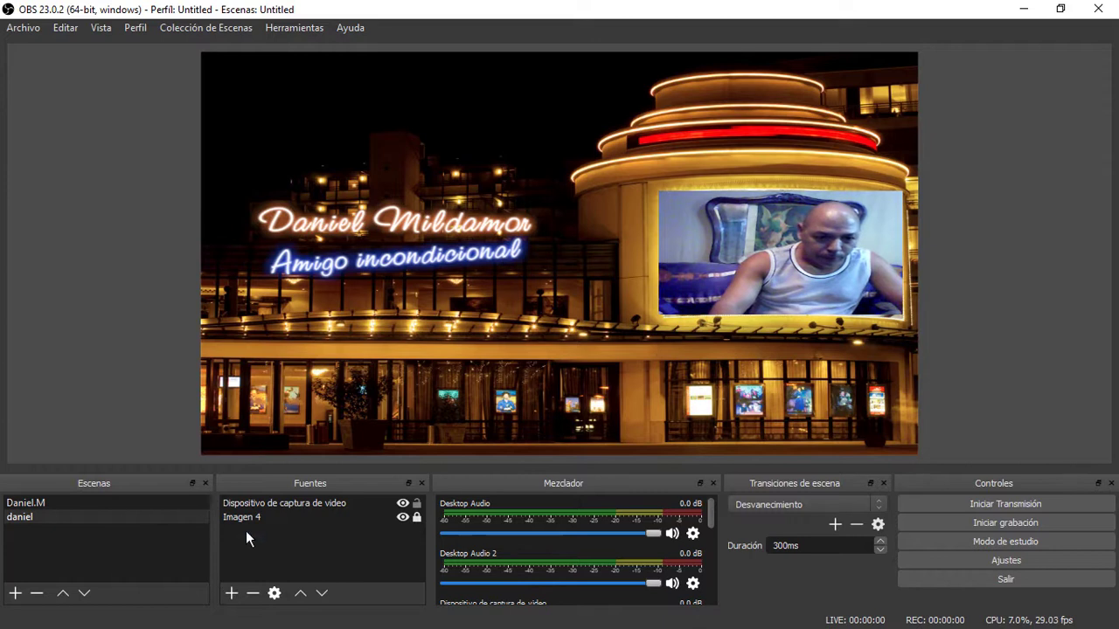
{"action": "right_click", "coordinate": [277, 503]}
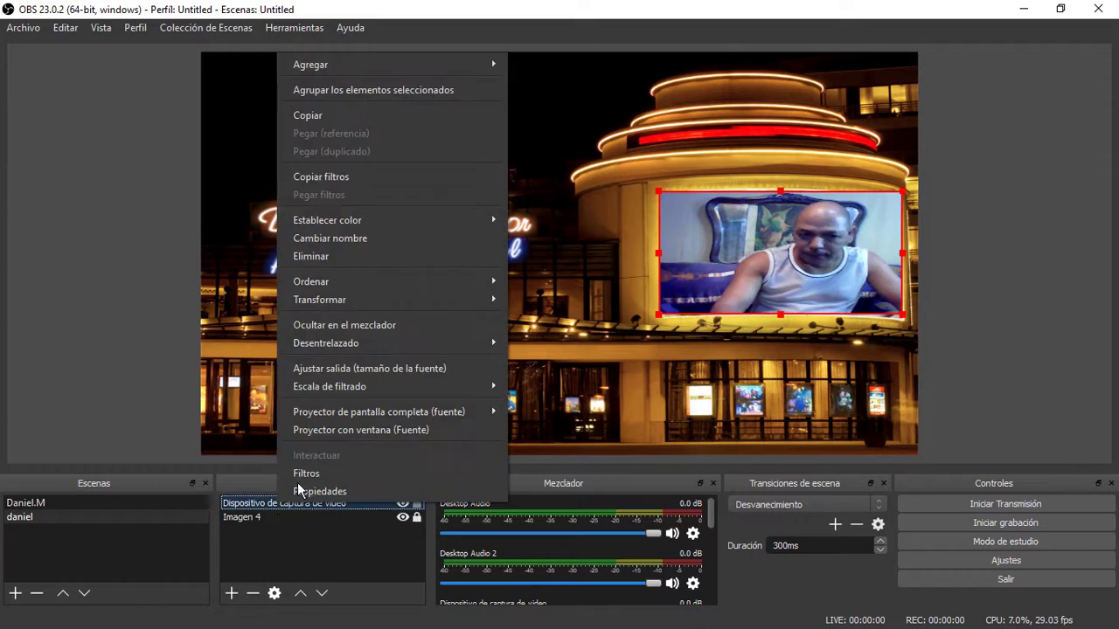
{"action": "left_click", "coordinate": [80, 331]}
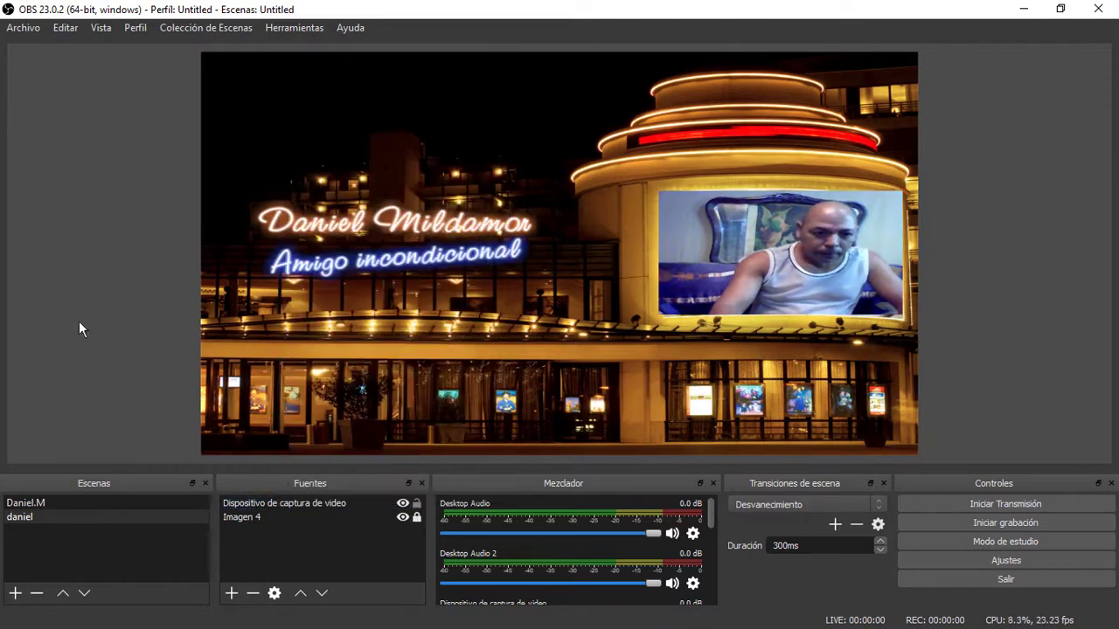
Step: Delete the video capture device and Imagen 4 sources from the current scene
{"action": "right_click", "coordinate": [277, 507]}
{"action": "left_click", "coordinate": [337, 253]}
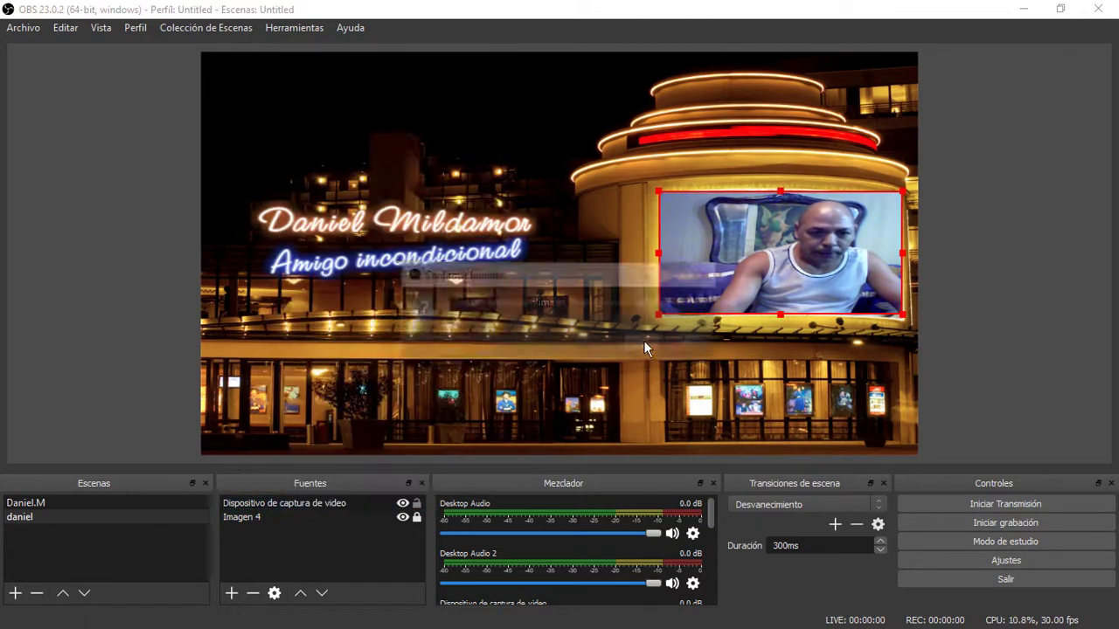
{"action": "left_click", "coordinate": [658, 342]}
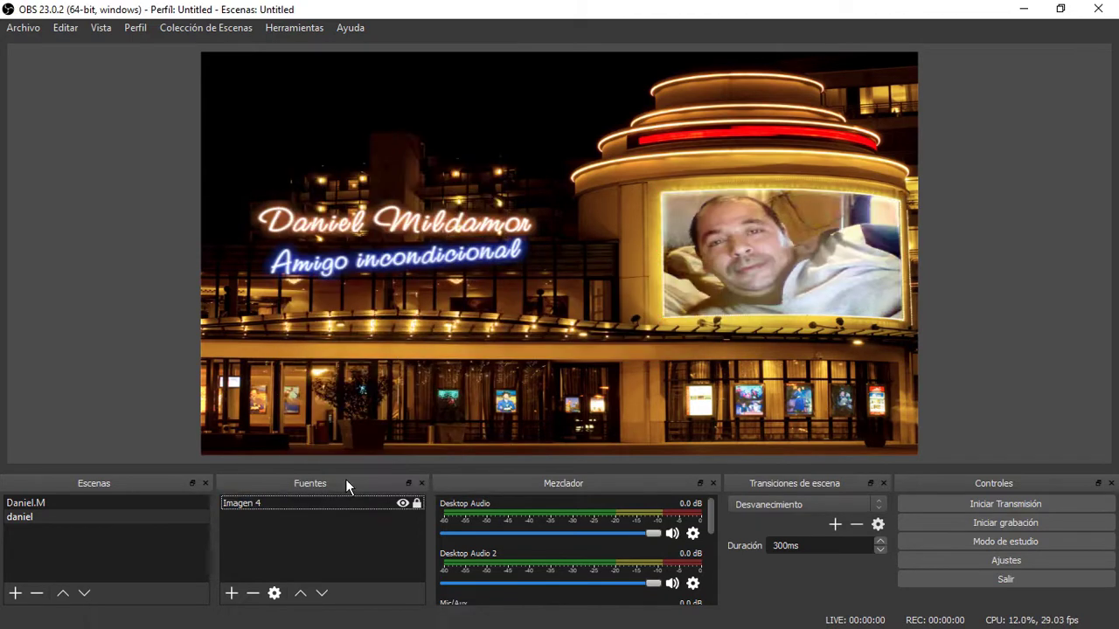
{"action": "right_click", "coordinate": [287, 502]}
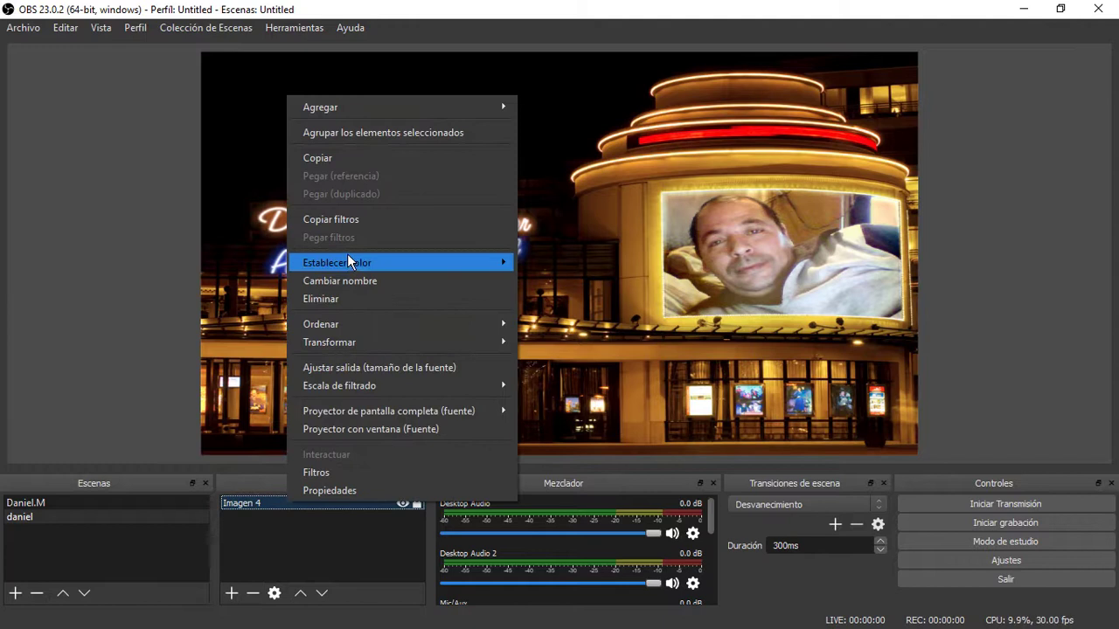
{"action": "left_click", "coordinate": [343, 300]}
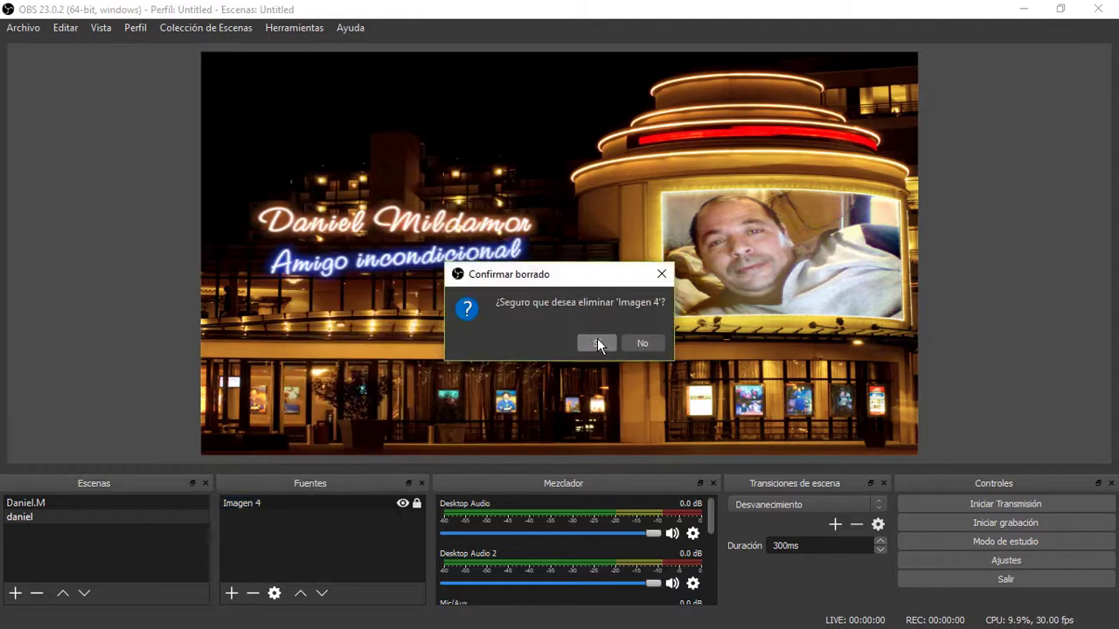
{"action": "left_click", "coordinate": [602, 341]}
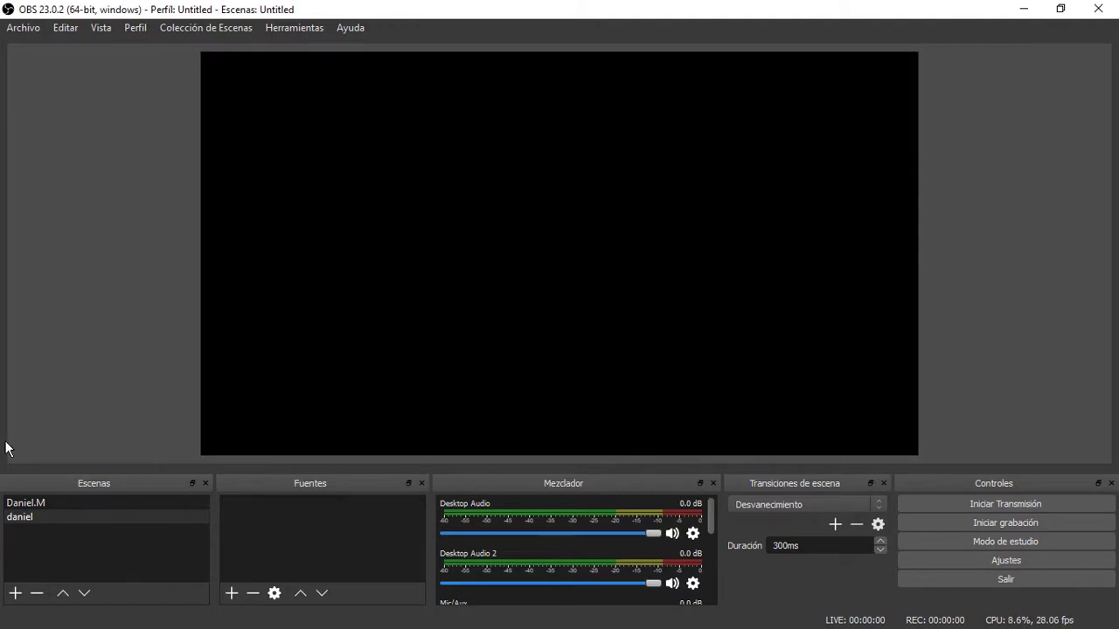
Step: Delete the emptied second scene from the scene list
{"action": "right_click", "coordinate": [48, 512]}
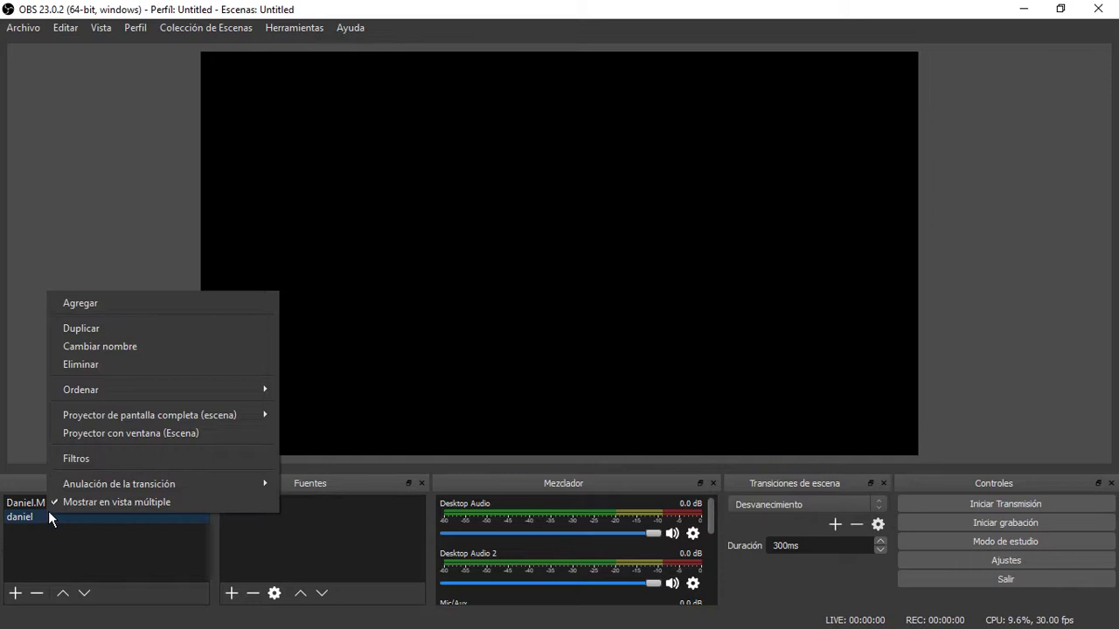
{"action": "left_click", "coordinate": [92, 367]}
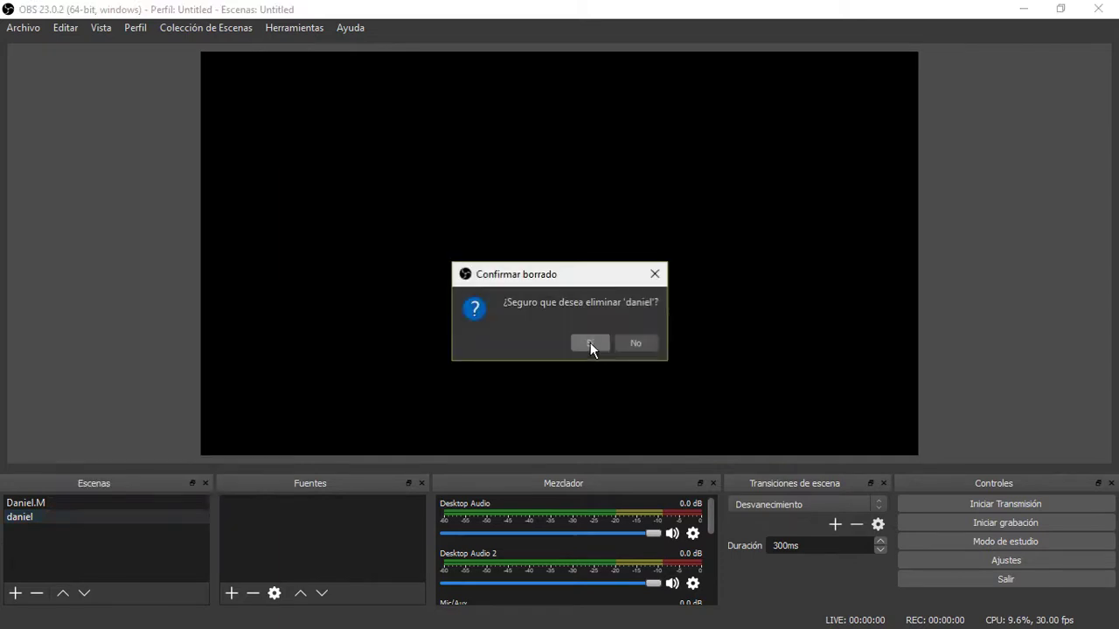
{"action": "left_click", "coordinate": [600, 342]}
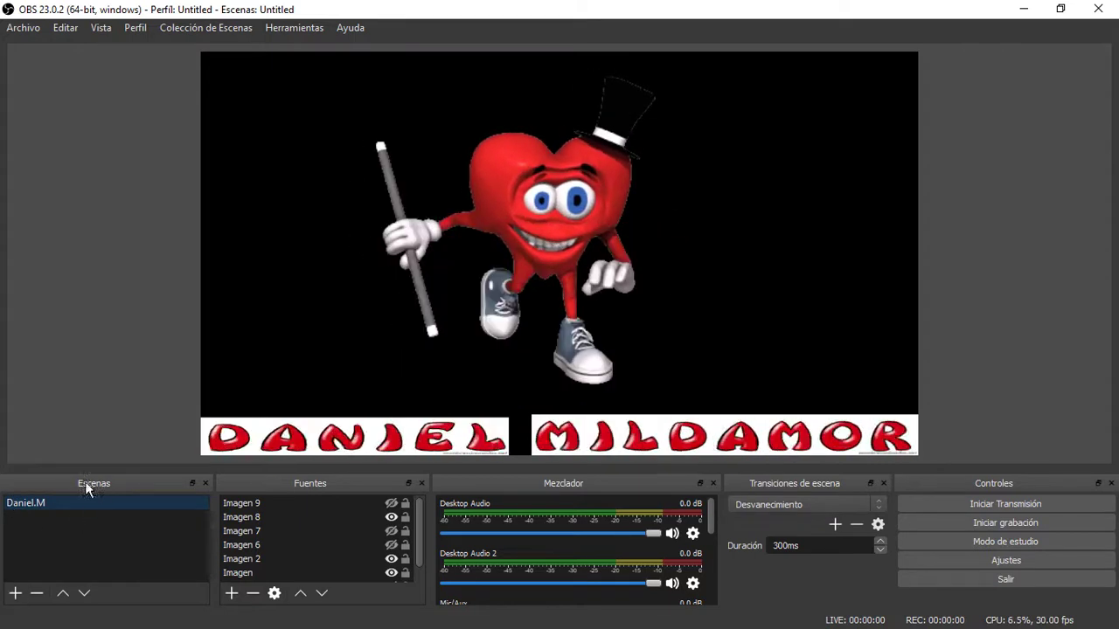
Step: Add a scene named Escena 2 and create a new visible image source named Imagen 4 in it
{"action": "left_click", "coordinate": [15, 594]}
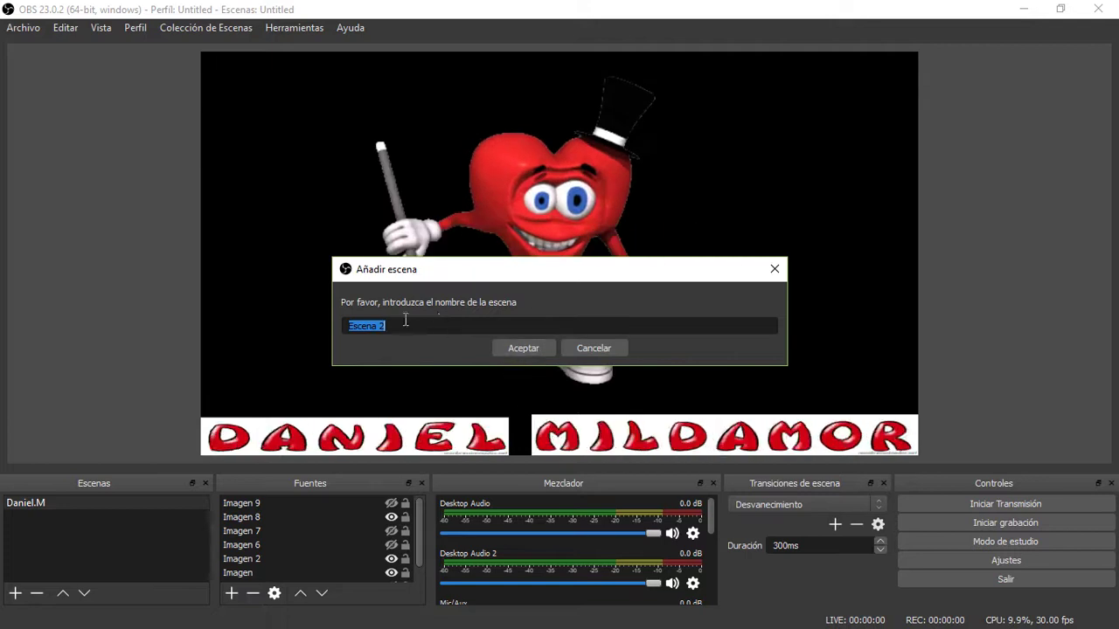
{"action": "left_click", "coordinate": [529, 347]}
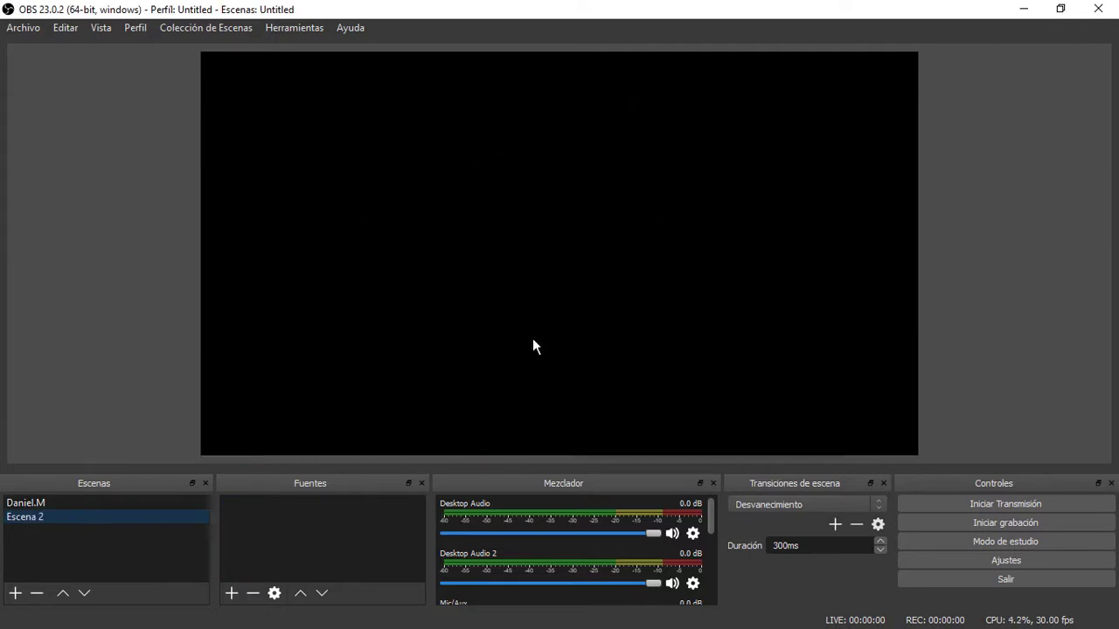
{"action": "left_click", "coordinate": [232, 594]}
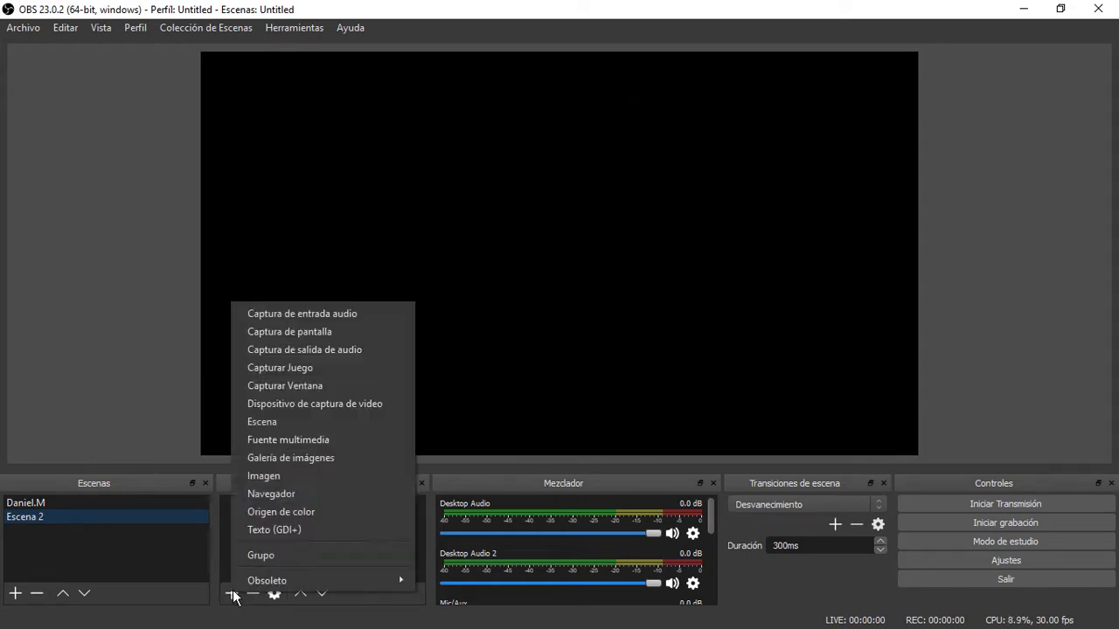
{"action": "left_click", "coordinate": [283, 477]}
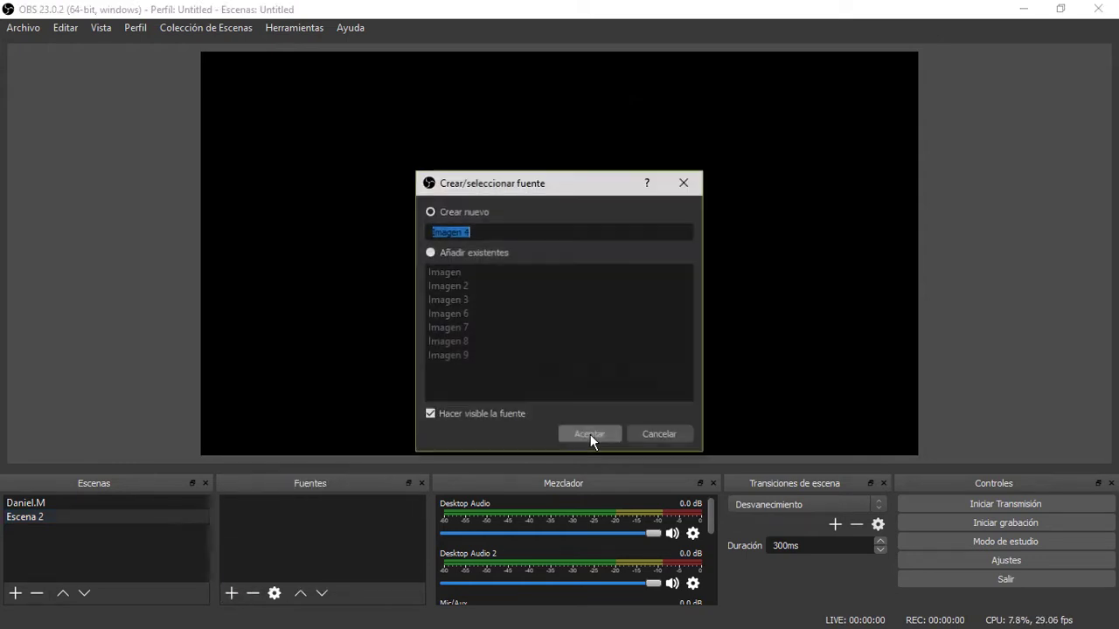
{"action": "left_click", "coordinate": [591, 434]}
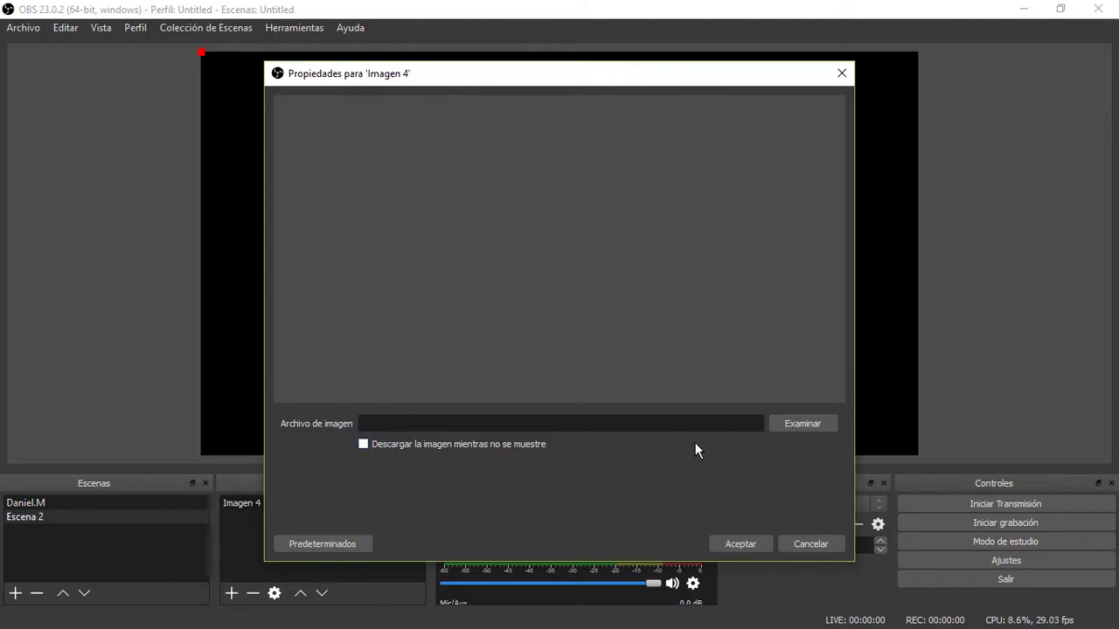
Step: Load PhotoFunia-1553178628.jpg from the Escritorio folder as the image file for Imagen 4
{"action": "left_click", "coordinate": [805, 423]}
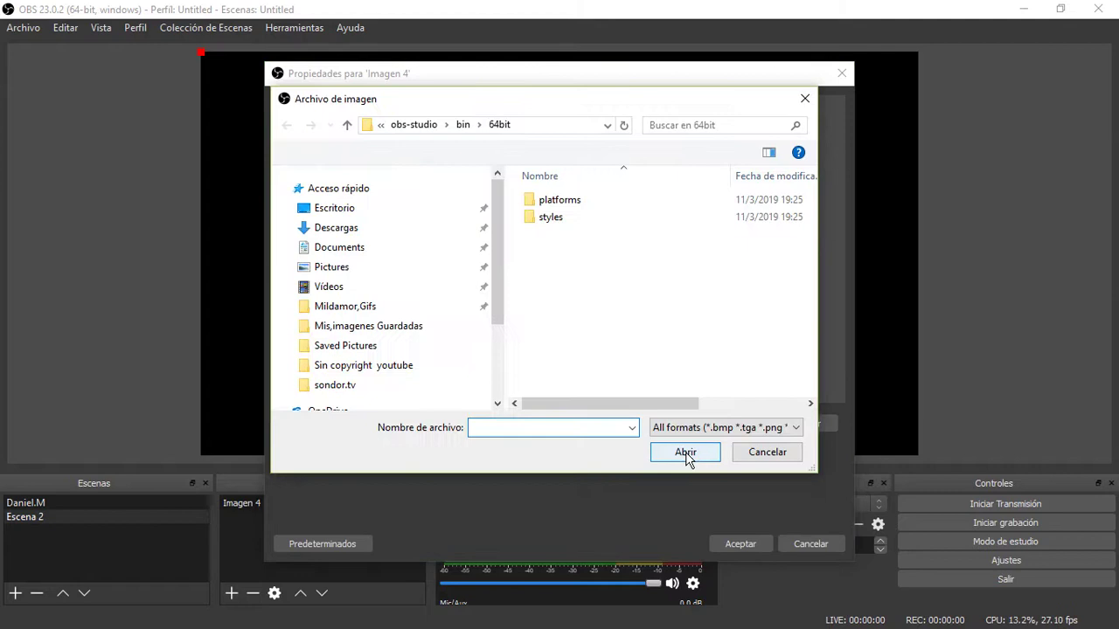
{"action": "scroll", "coordinate": [438, 240], "scroll_direction": "down", "scroll_amount": 3}
{"action": "scroll", "coordinate": [372, 263], "scroll_direction": "up", "scroll_amount": 4}
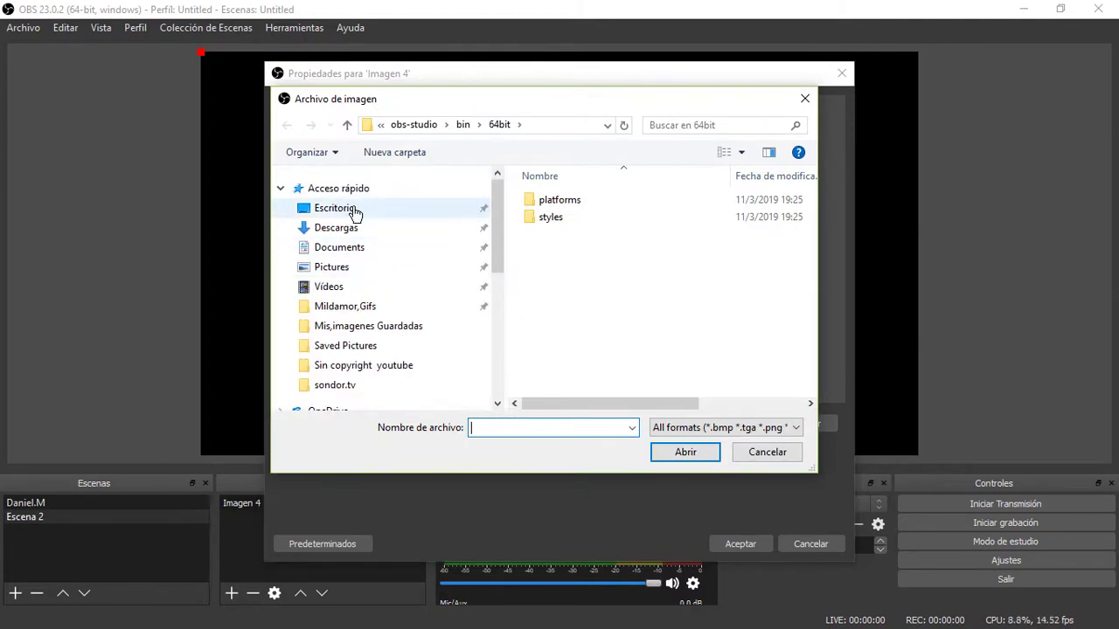
{"action": "left_click", "coordinate": [354, 214]}
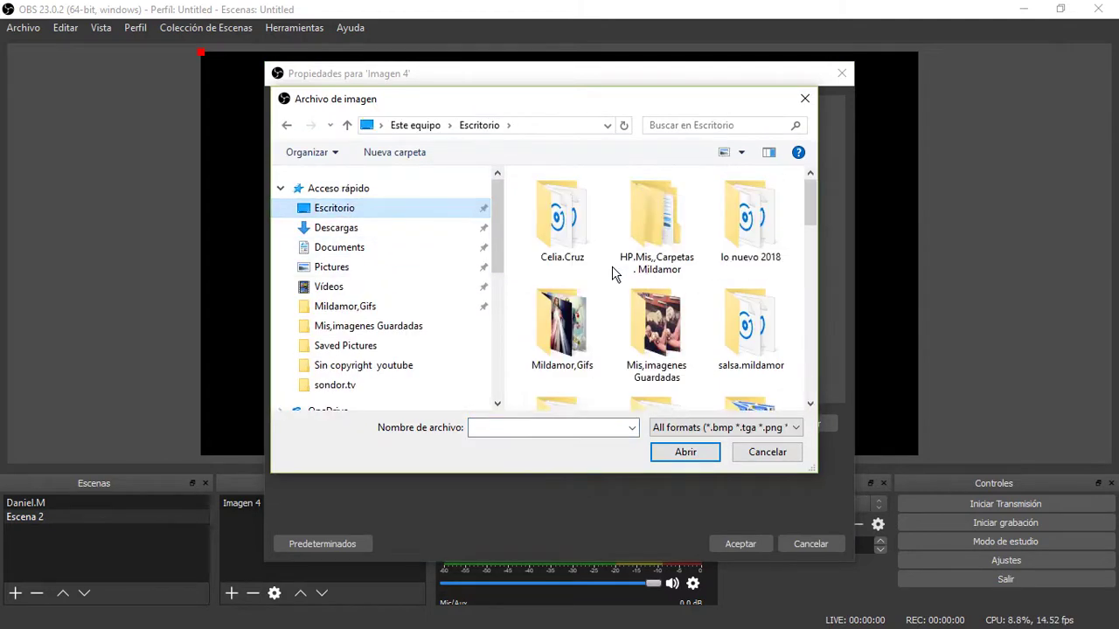
{"action": "scroll", "coordinate": [612, 274], "scroll_direction": "down", "scroll_amount": 1}
{"action": "scroll", "coordinate": [612, 275], "scroll_direction": "down", "scroll_amount": 4}
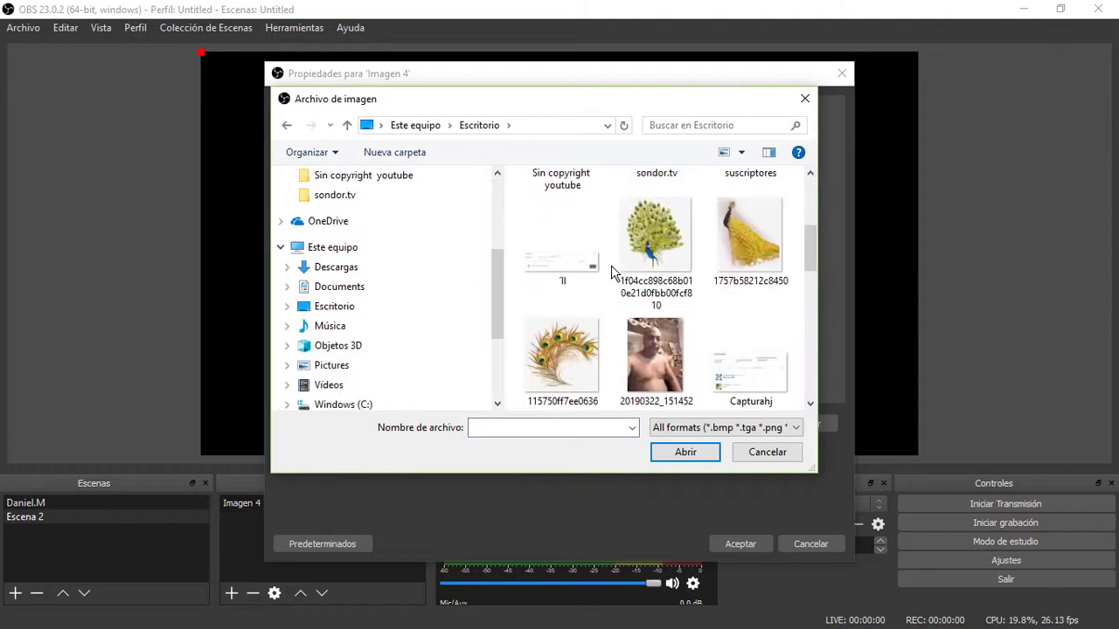
{"action": "scroll", "coordinate": [612, 272], "scroll_direction": "down", "scroll_amount": 6}
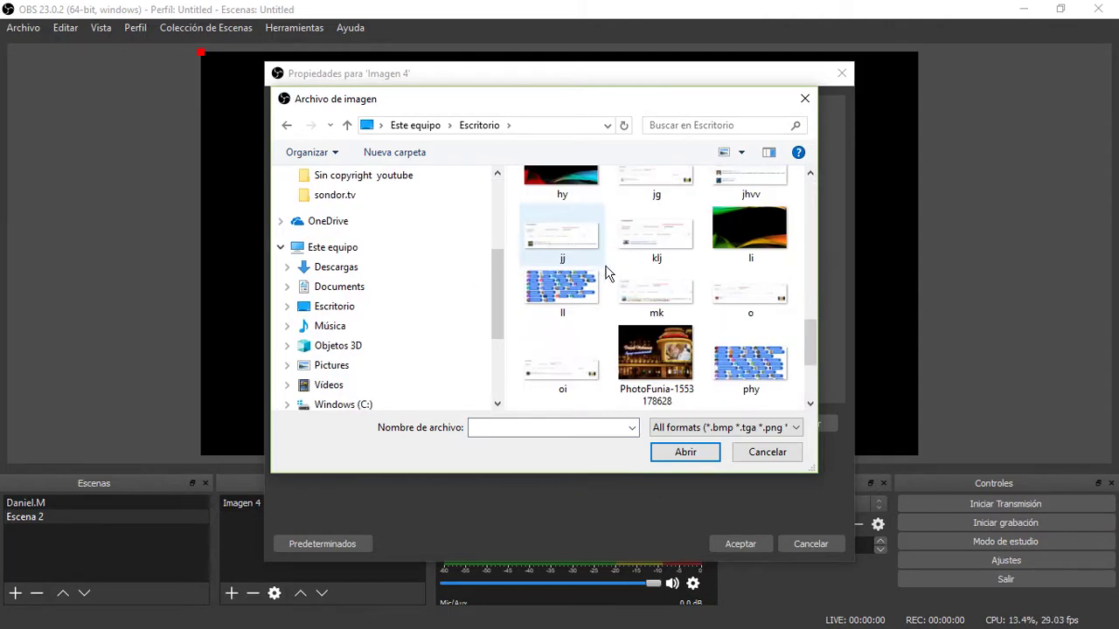
{"action": "left_click", "coordinate": [662, 352]}
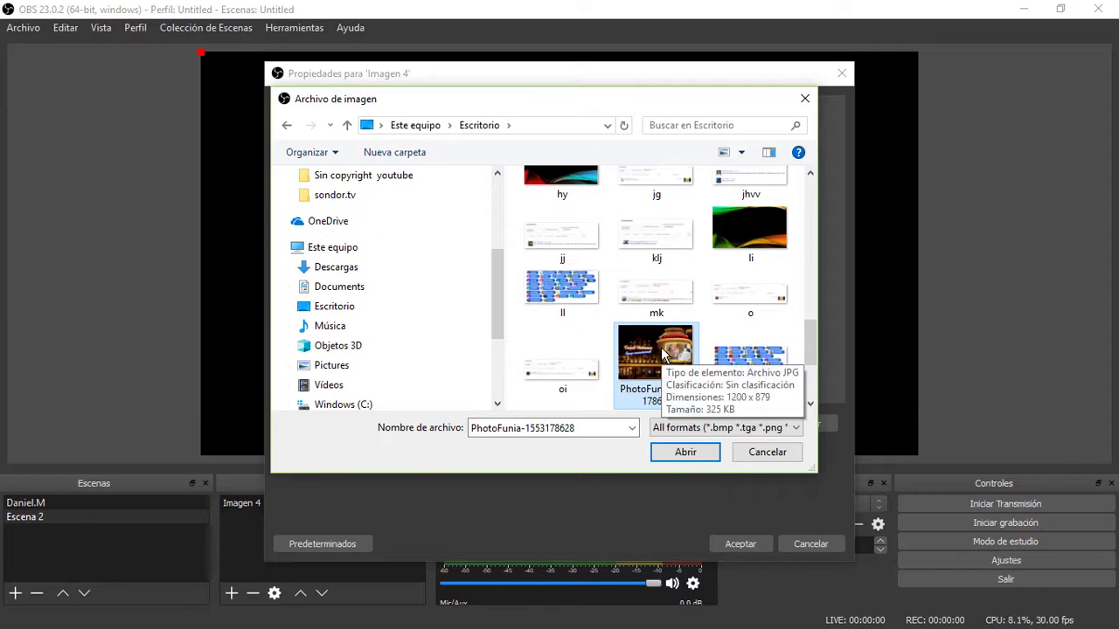
{"action": "left_click", "coordinate": [673, 451]}
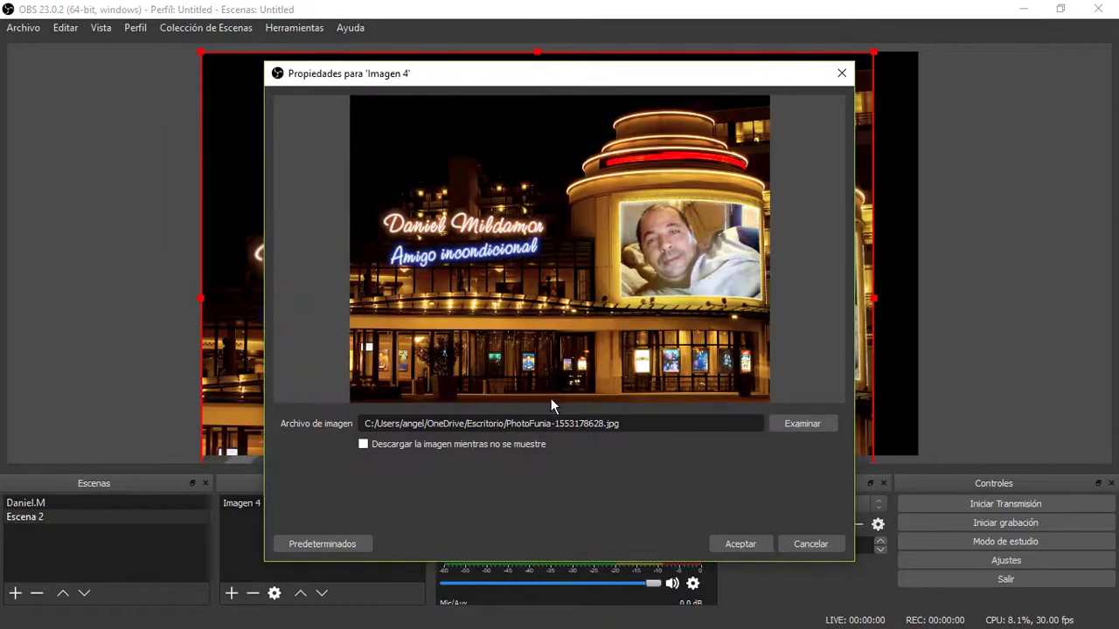
{"action": "left_click", "coordinate": [748, 549]}
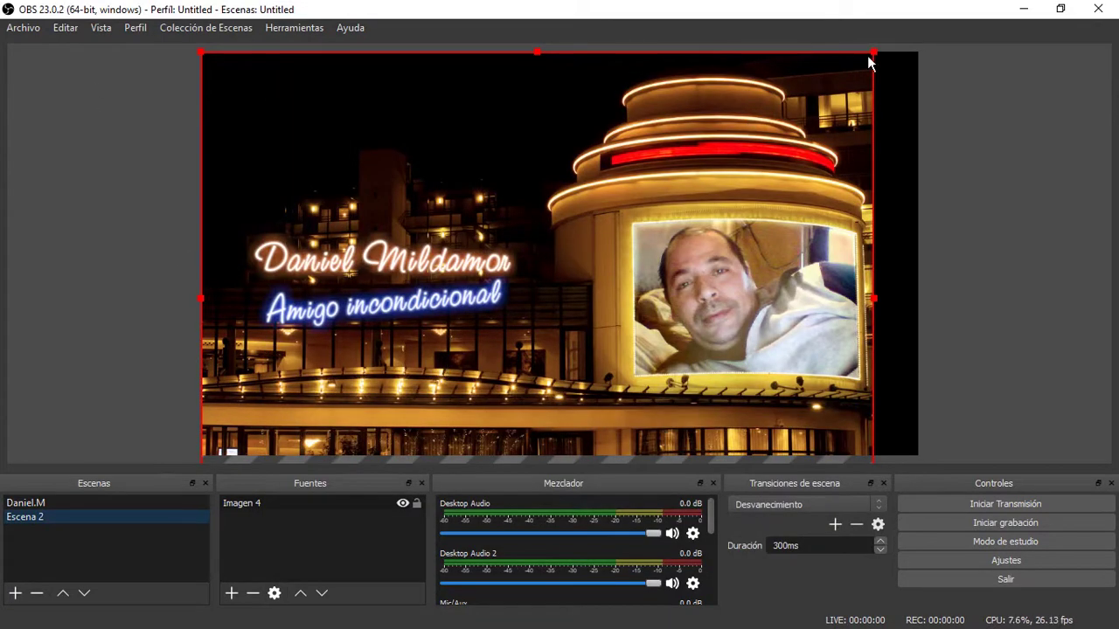
Step: Stretch the Imagen 4 billboard picture to fill the whole canvas and lock the source
{"action": "left_click_drag", "start_coordinate": [489, 300], "coordinate": [536, 258]}
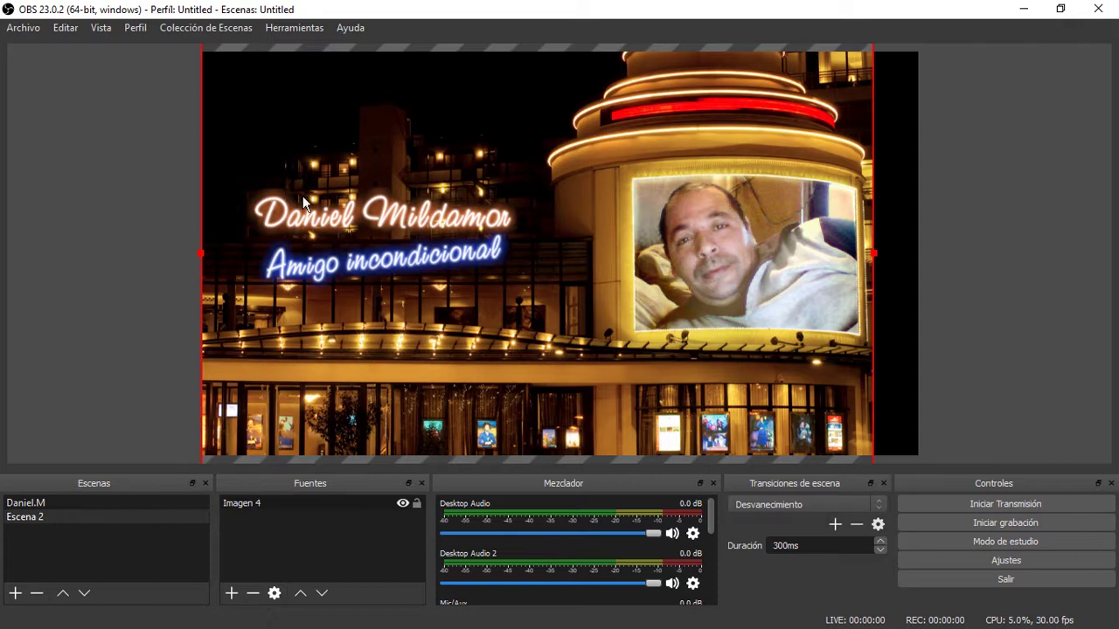
{"action": "left_click", "coordinate": [65, 28]}
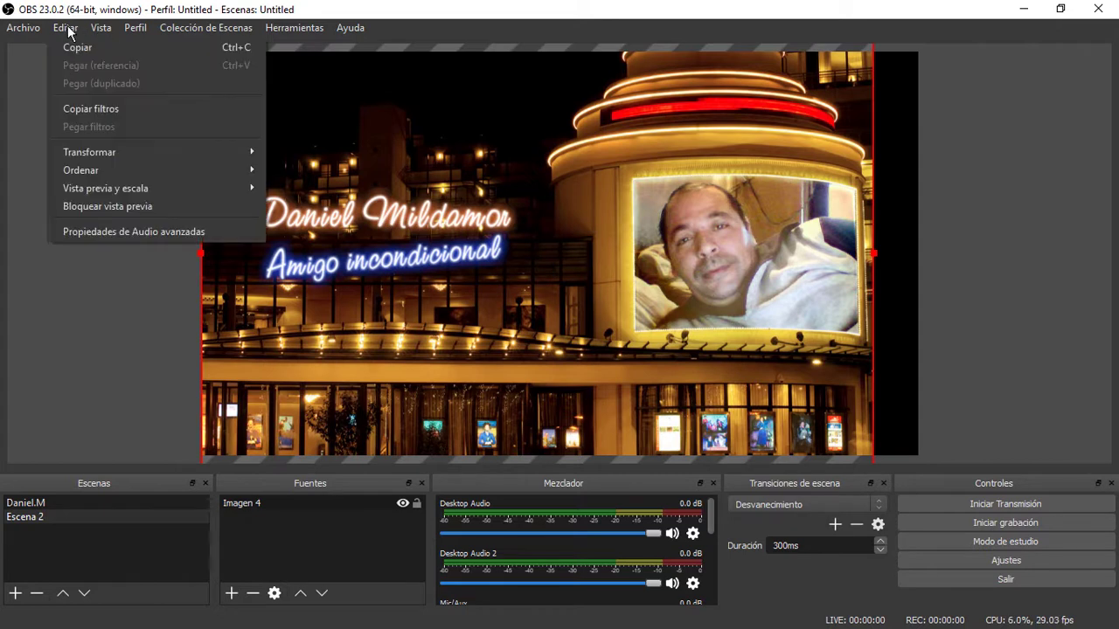
{"action": "mouse_move", "coordinate": [242, 153]}
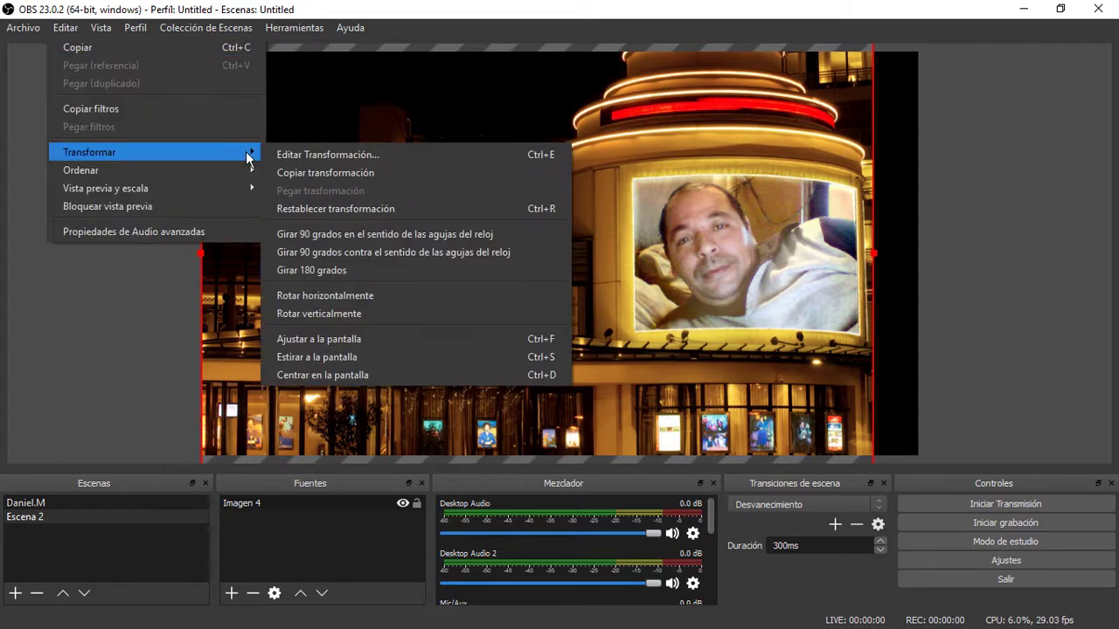
{"action": "left_click", "coordinate": [341, 356]}
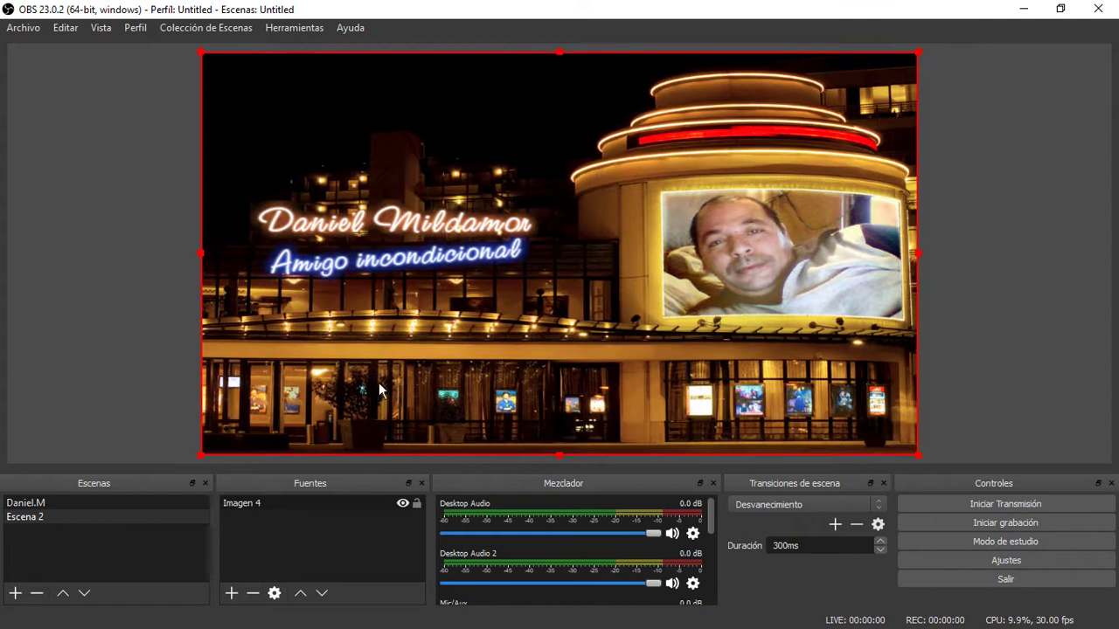
{"action": "left_click", "coordinate": [417, 502]}
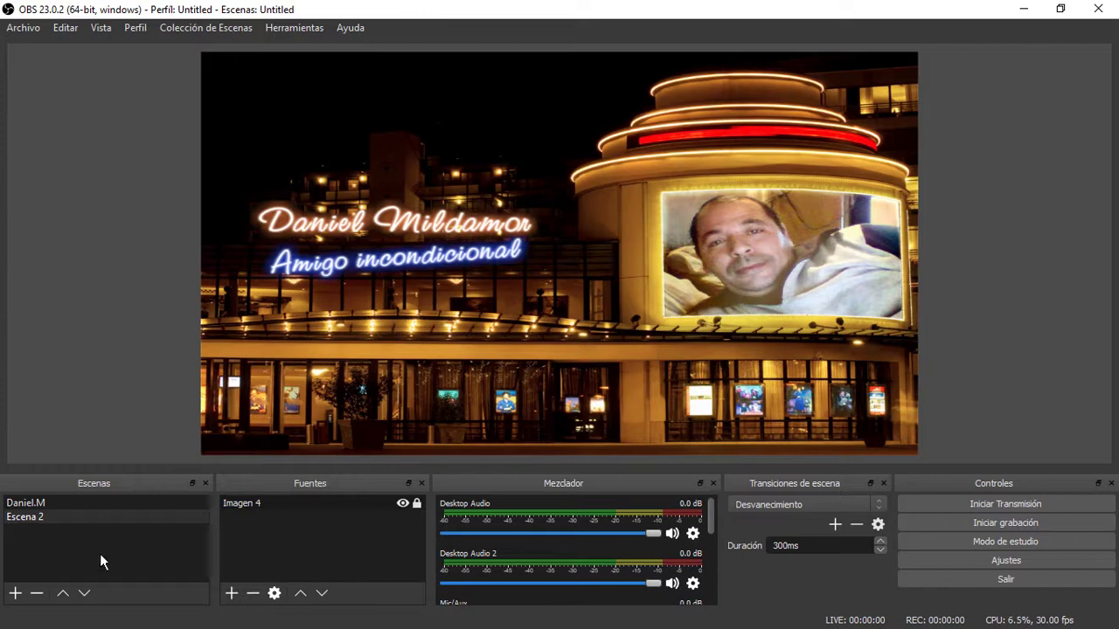
Step: Add a new visible video capture device source with the default name, using the EasyCamera device
{"action": "left_click", "coordinate": [232, 595]}
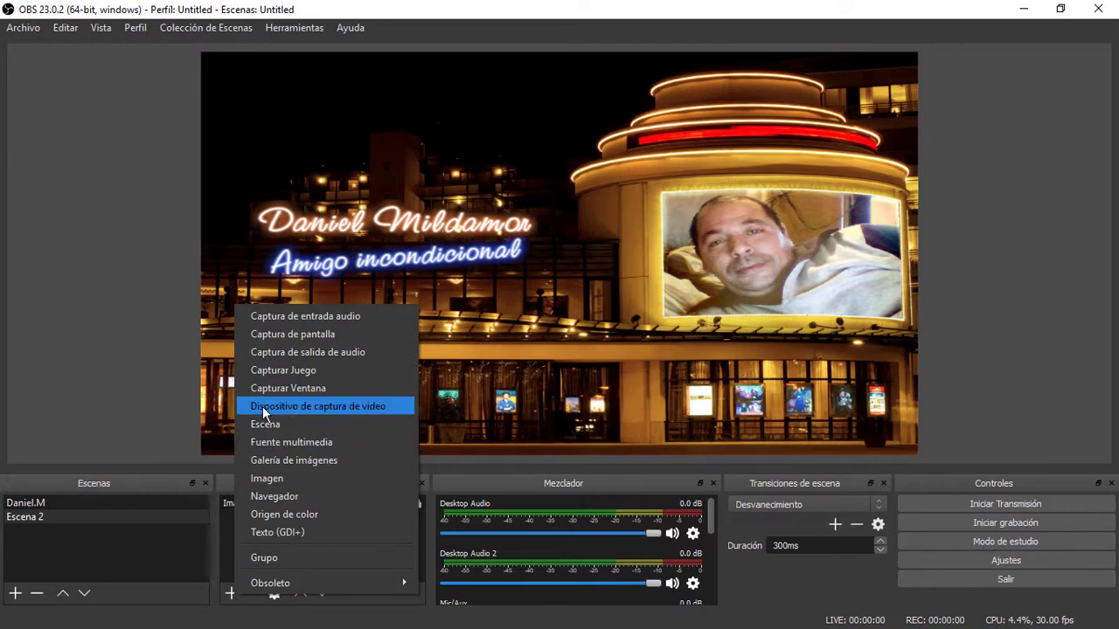
{"action": "left_click", "coordinate": [396, 408]}
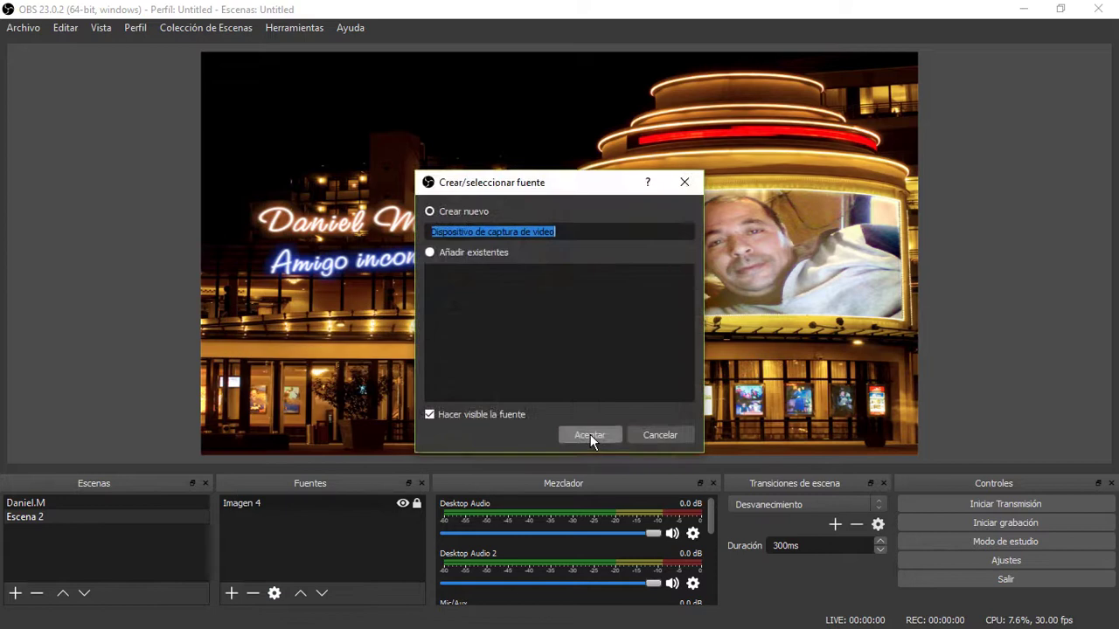
{"action": "left_click", "coordinate": [592, 434]}
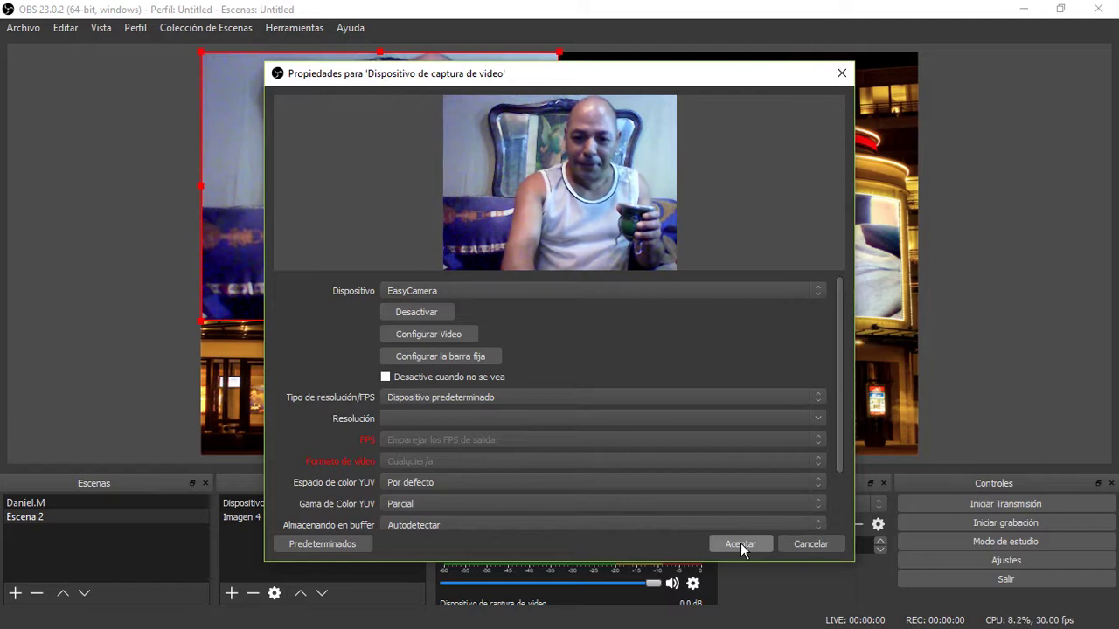
{"action": "left_click", "coordinate": [740, 543]}
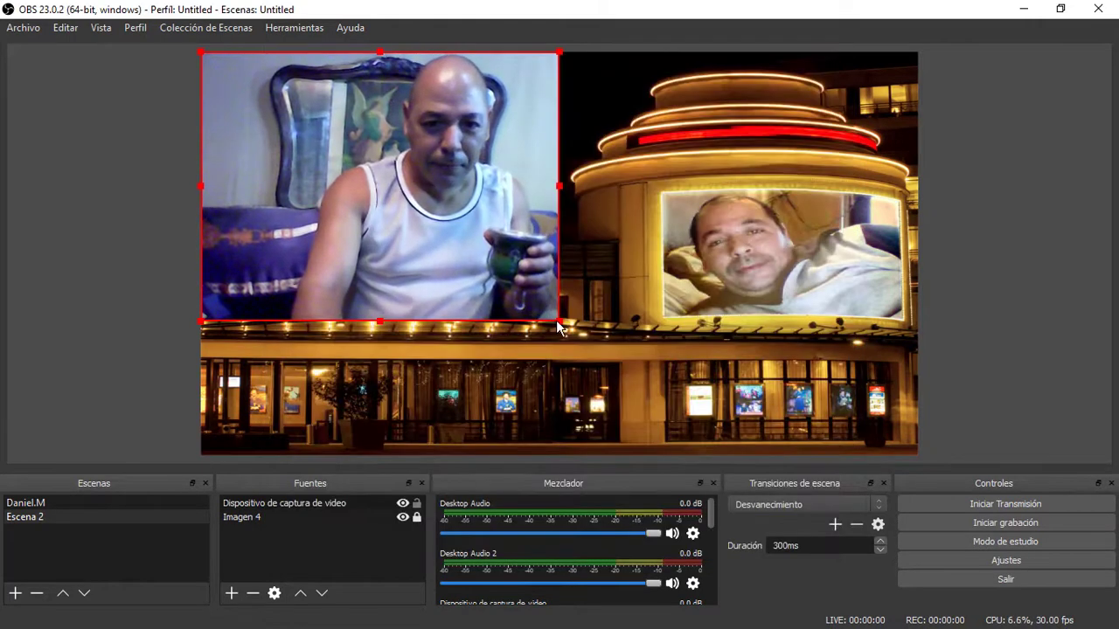
Step: Enlarge the webcam video, move it toward the middle, and stretch it to fill the canvas
{"action": "left_click_drag", "start_coordinate": [557, 323], "coordinate": [699, 344]}
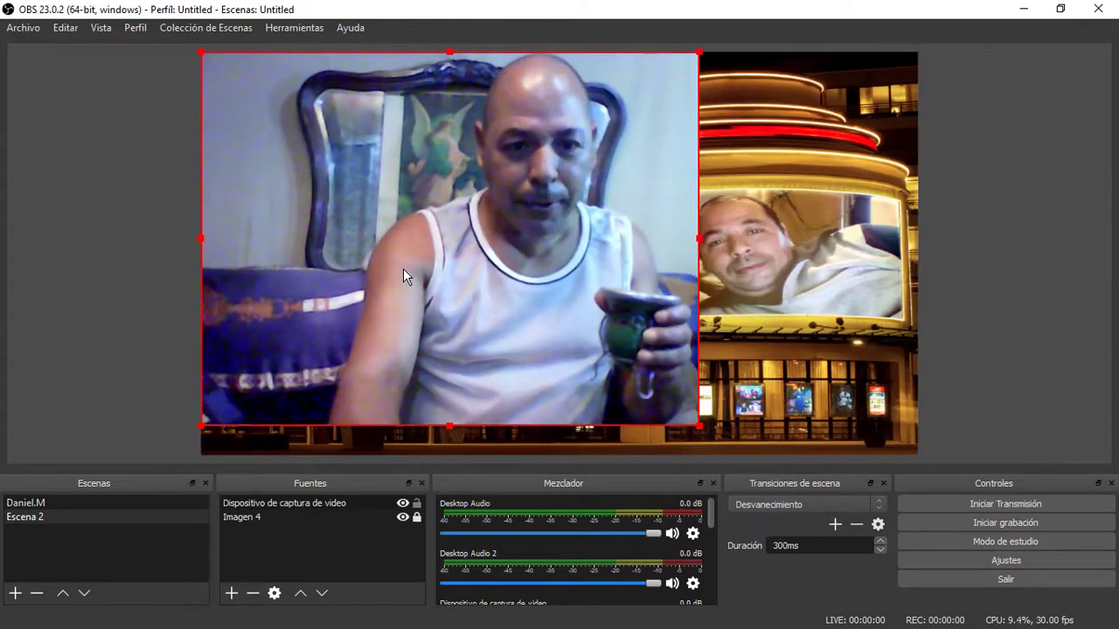
{"action": "left_click_drag", "start_coordinate": [403, 274], "coordinate": [535, 277]}
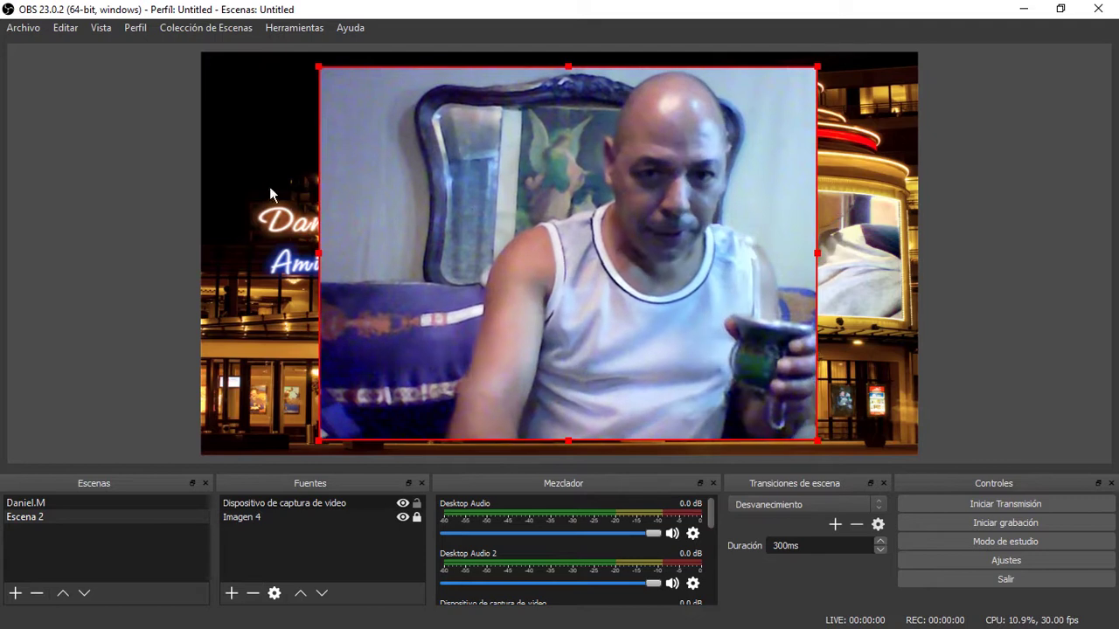
{"action": "left_click", "coordinate": [68, 29]}
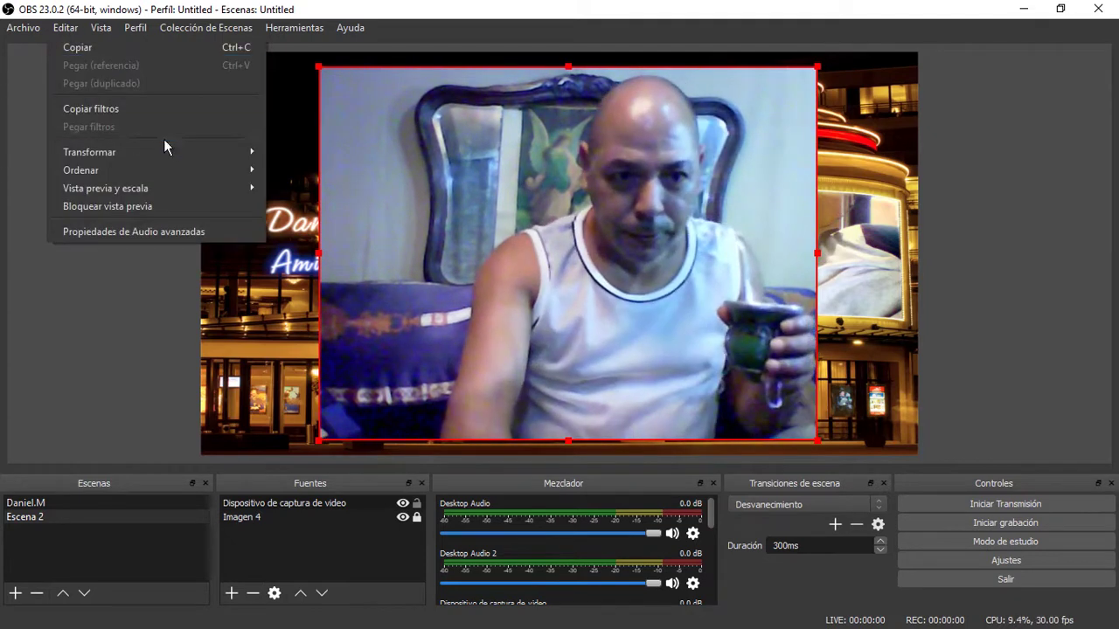
{"action": "mouse_move", "coordinate": [253, 152]}
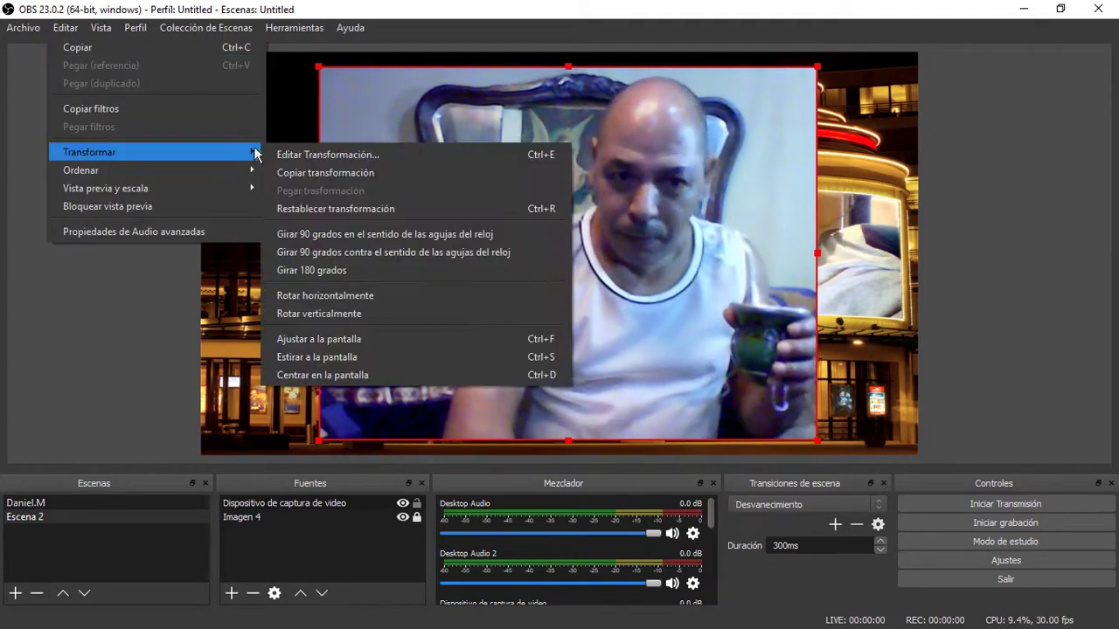
{"action": "left_click", "coordinate": [329, 355]}
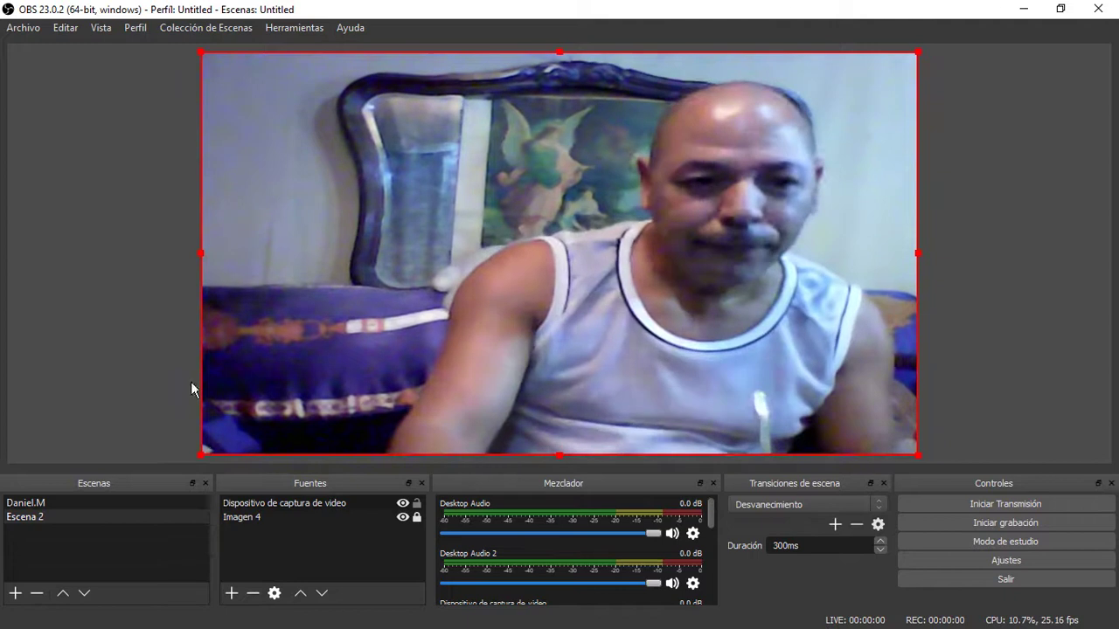
Step: Shrink the webcam video, fit it over the photo in the theatre billboard, and lock its source
{"action": "left_click_drag", "start_coordinate": [202, 455], "coordinate": [693, 153]}
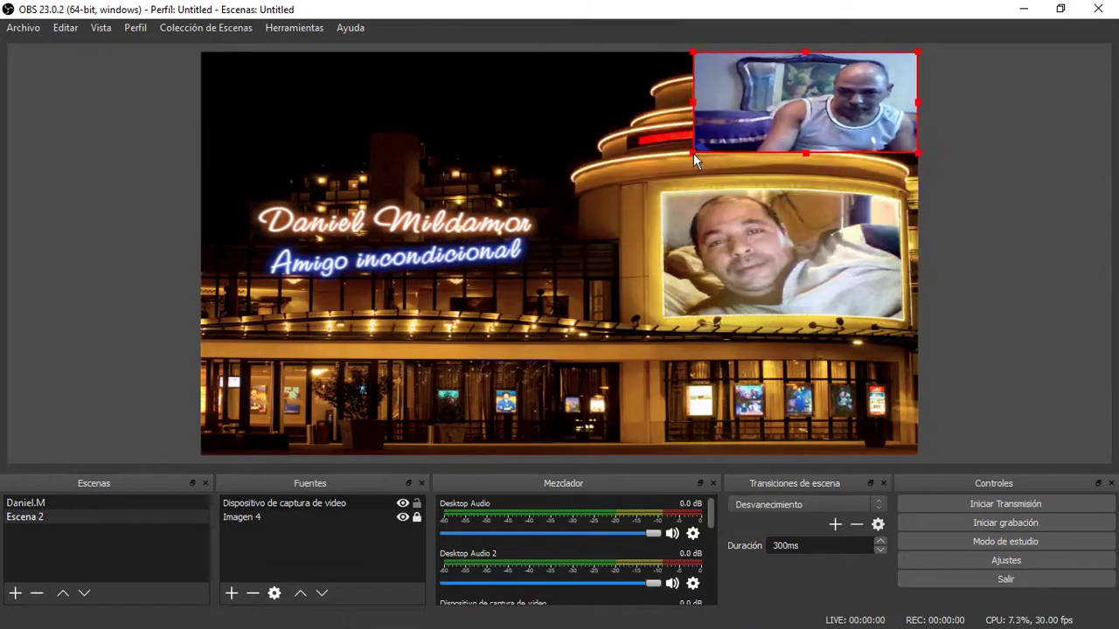
{"action": "left_click_drag", "start_coordinate": [775, 105], "coordinate": [743, 241]}
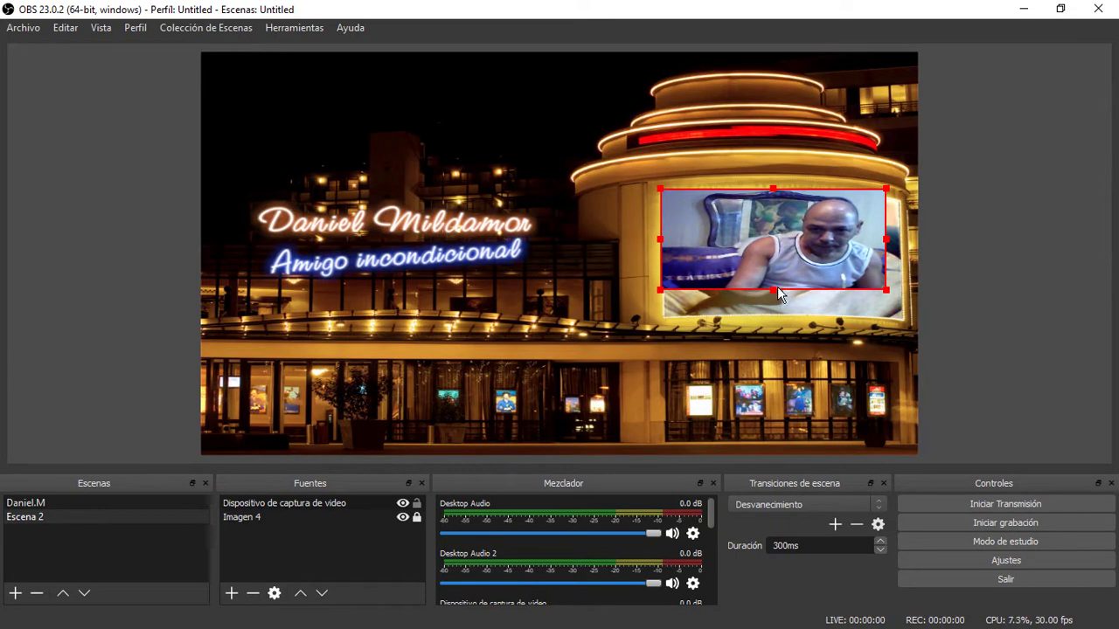
{"action": "left_click_drag", "start_coordinate": [777, 294], "coordinate": [782, 315]}
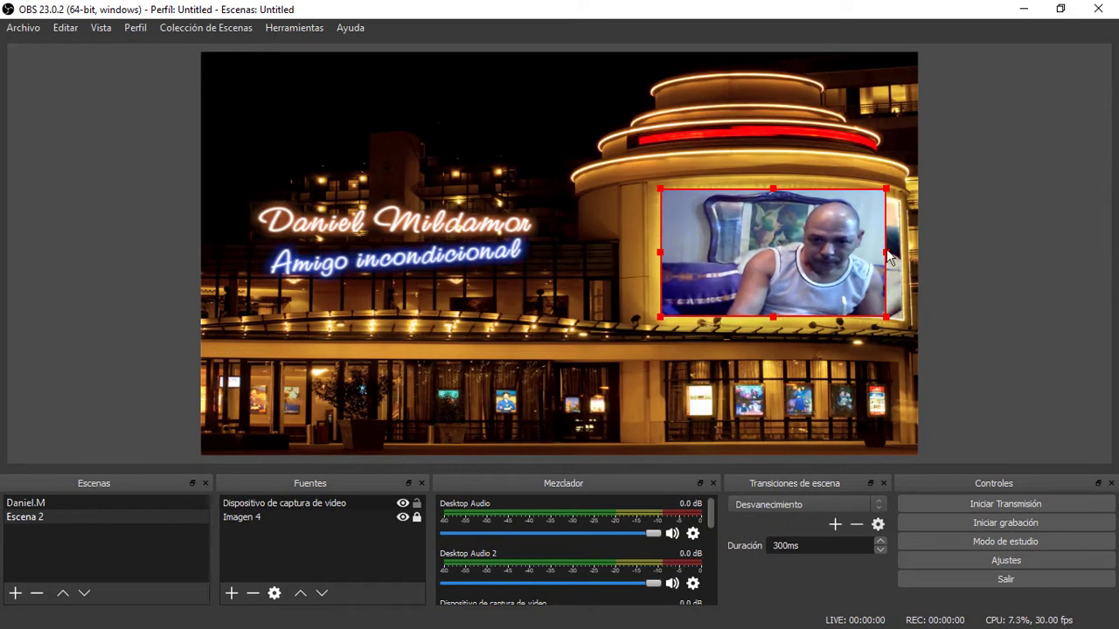
{"action": "left_click_drag", "start_coordinate": [898, 255], "coordinate": [912, 256]}
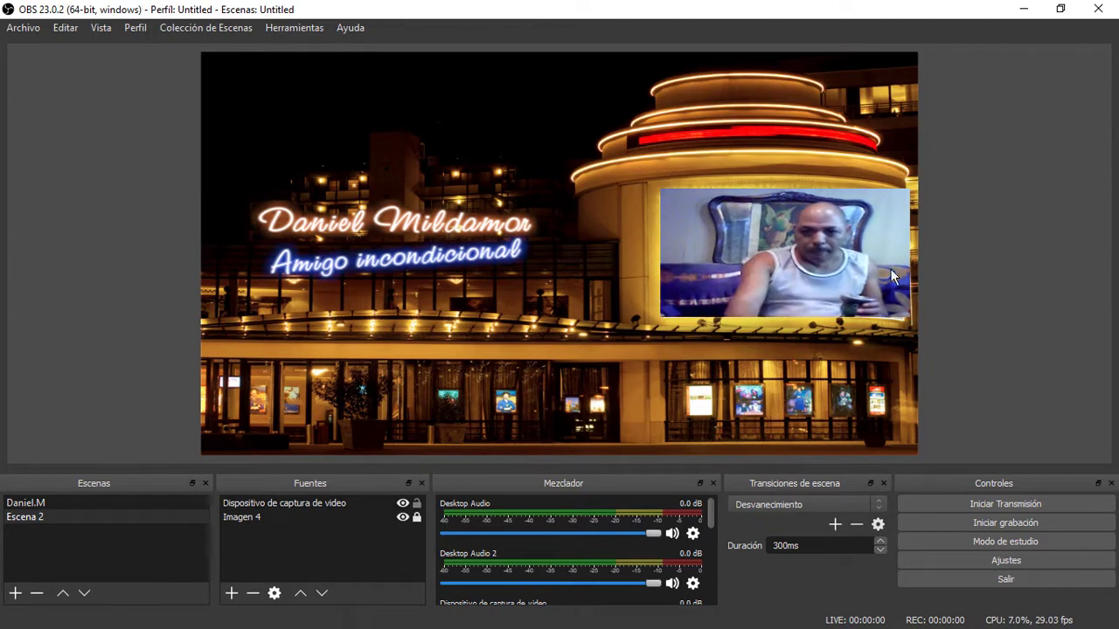
{"action": "left_click", "coordinate": [737, 243]}
{"action": "left_click", "coordinate": [455, 232]}
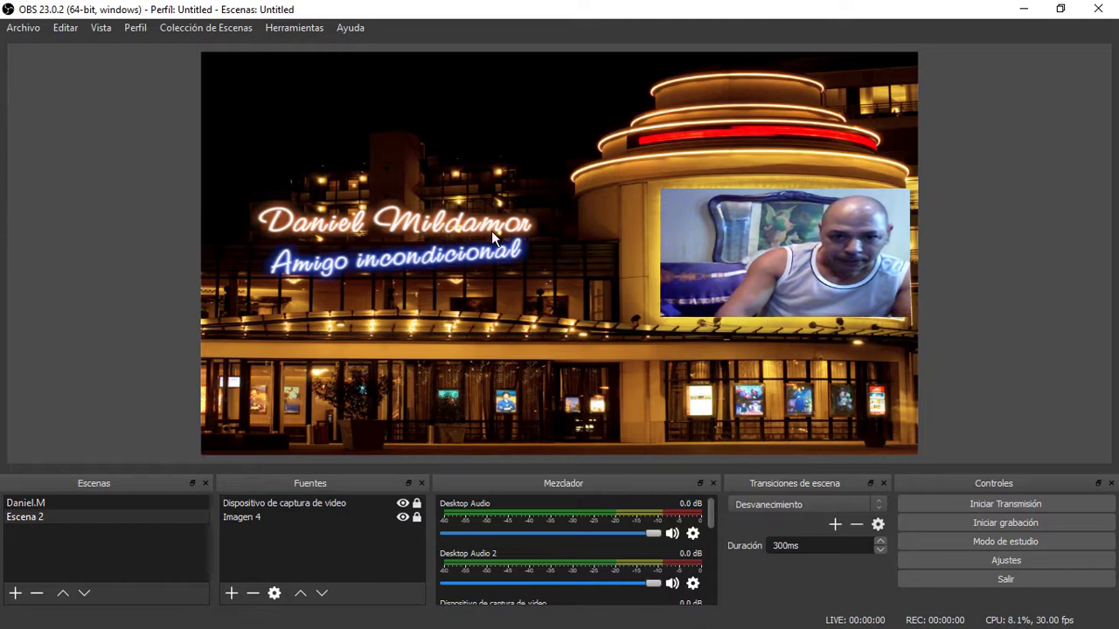
Step: Hide the video capture device and Imagen 4 sources, and restore the maximized window to its smaller size
{"action": "left_click", "coordinate": [403, 505]}
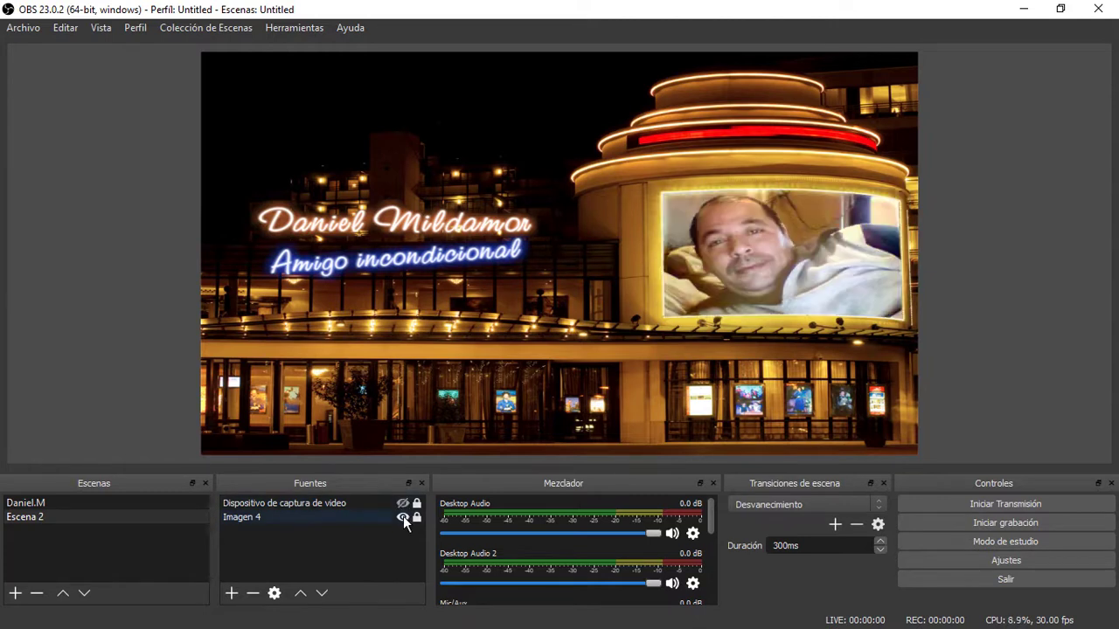
{"action": "left_click", "coordinate": [403, 516]}
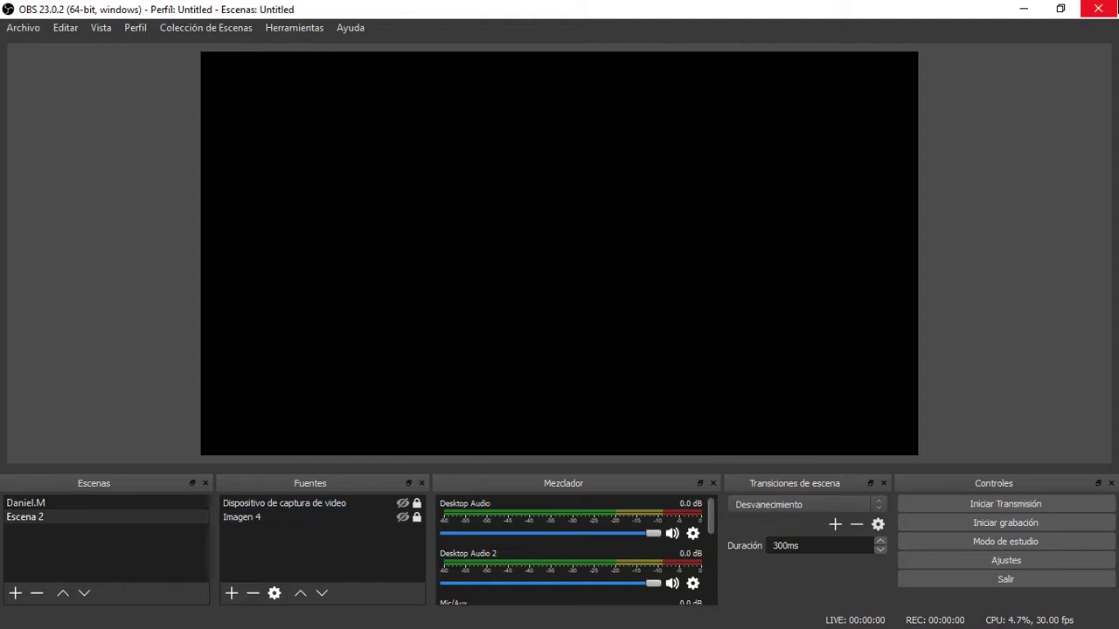
{"action": "left_click", "coordinate": [1061, 9]}
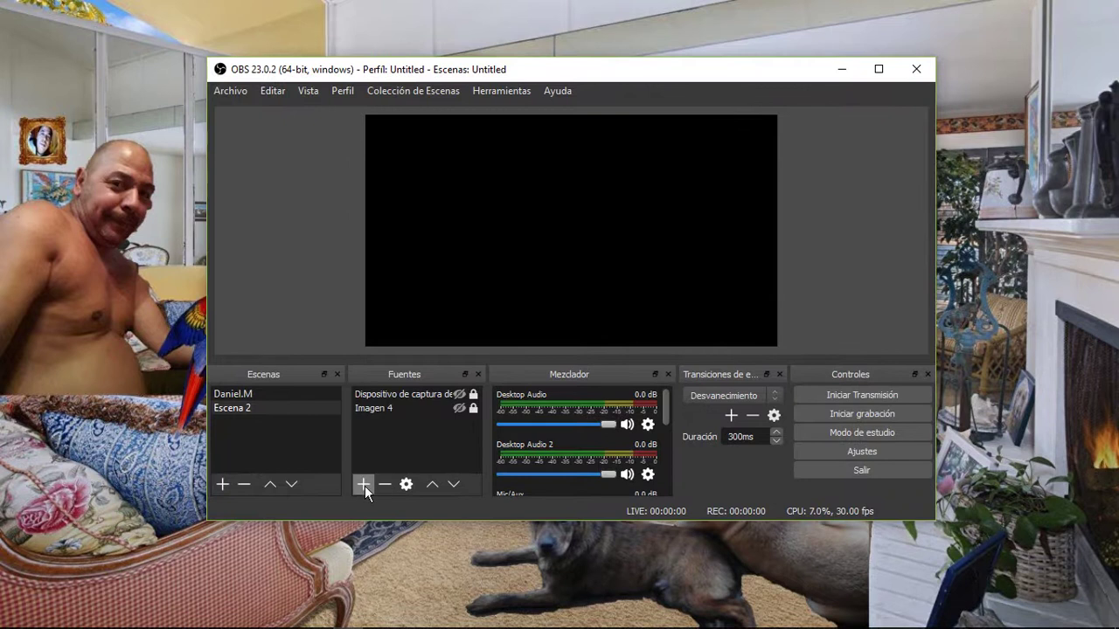
Step: Switch to Winamp and expand its player window to show the music visualizer
{"action": "mouse_move", "coordinate": [363, 628]}
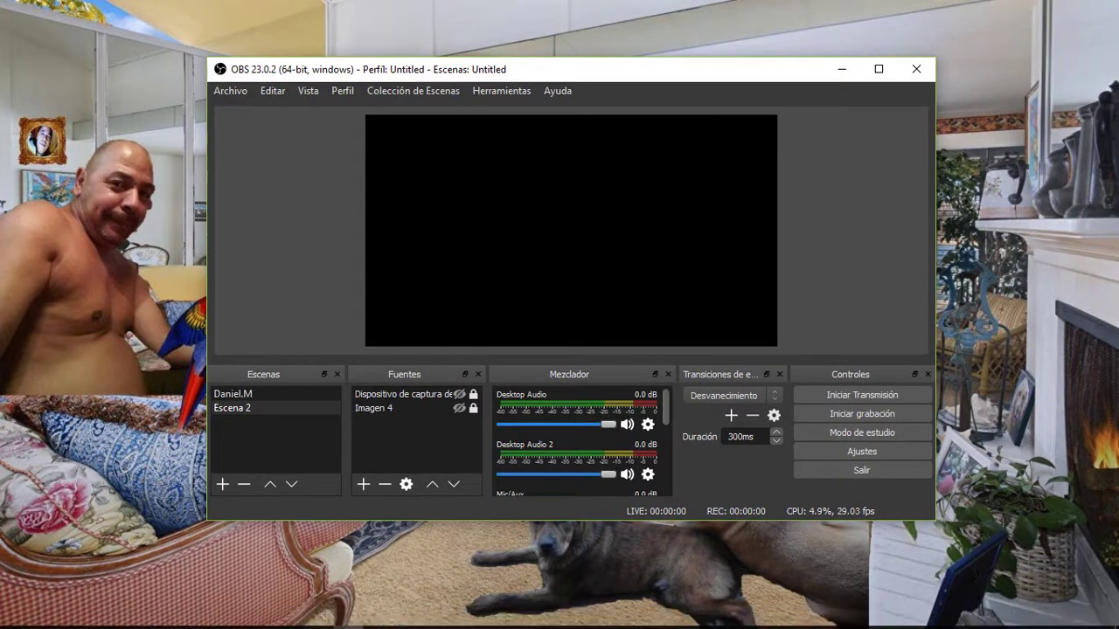
{"action": "left_click", "coordinate": [378, 618]}
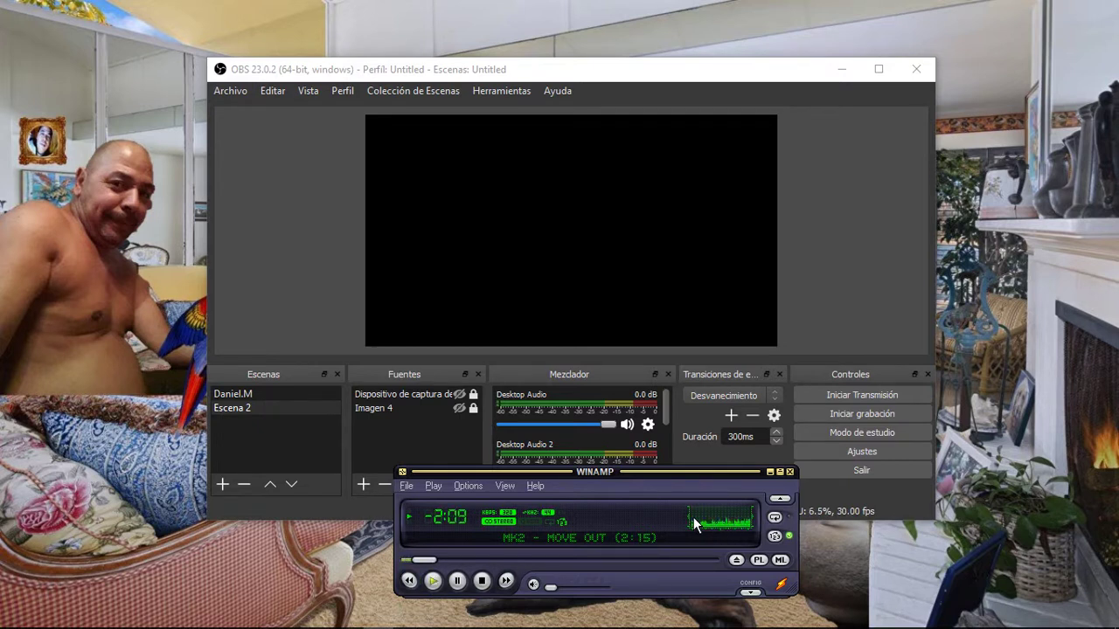
{"action": "left_click", "coordinate": [777, 498]}
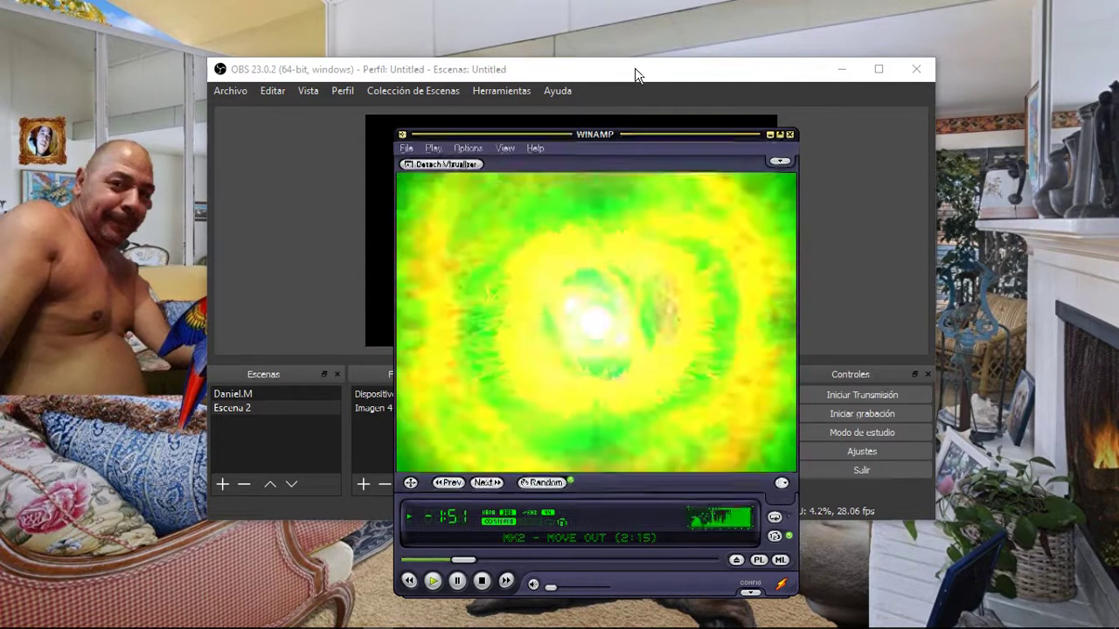
Step: Return to OBS and add a window capture source named Capturar Ventana that captures the winamp.exe window
{"action": "left_click", "coordinate": [636, 76]}
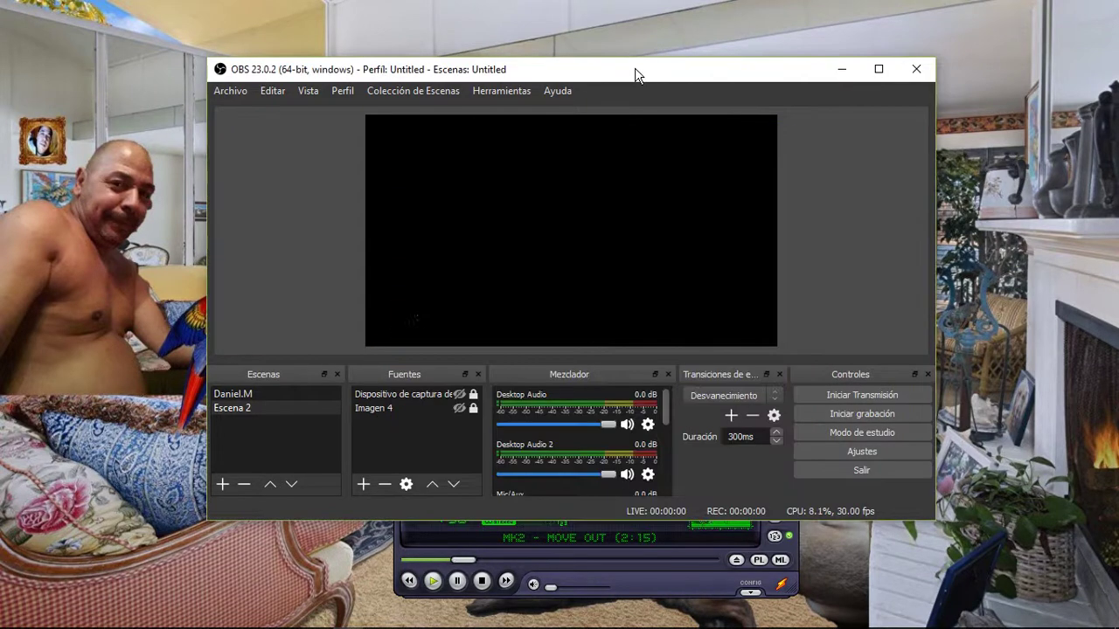
{"action": "left_click", "coordinate": [359, 485]}
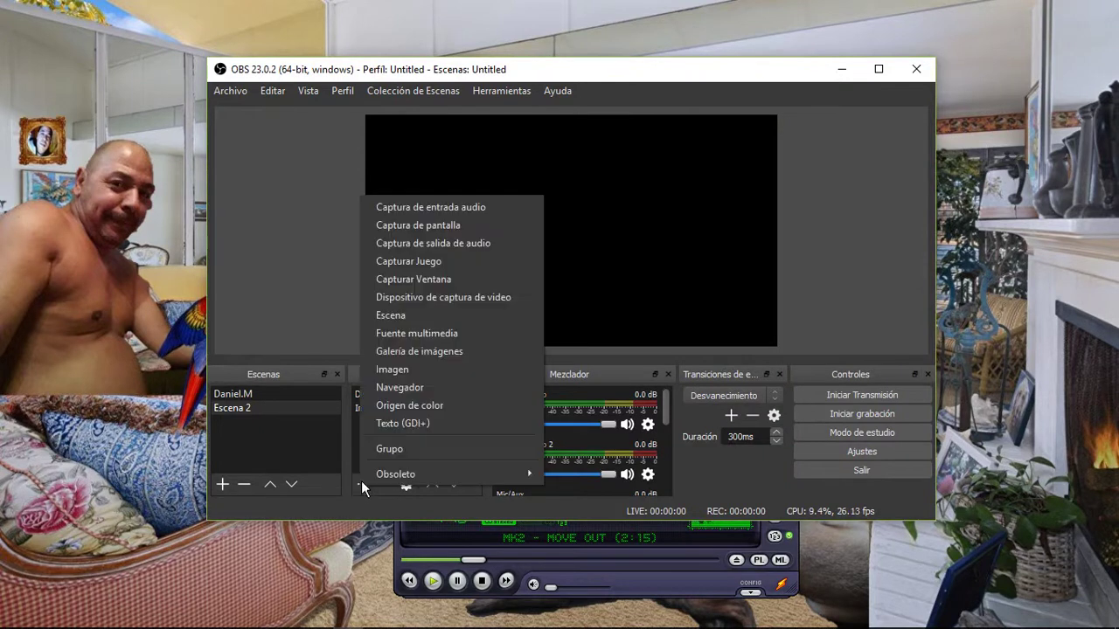
{"action": "left_click", "coordinate": [468, 278]}
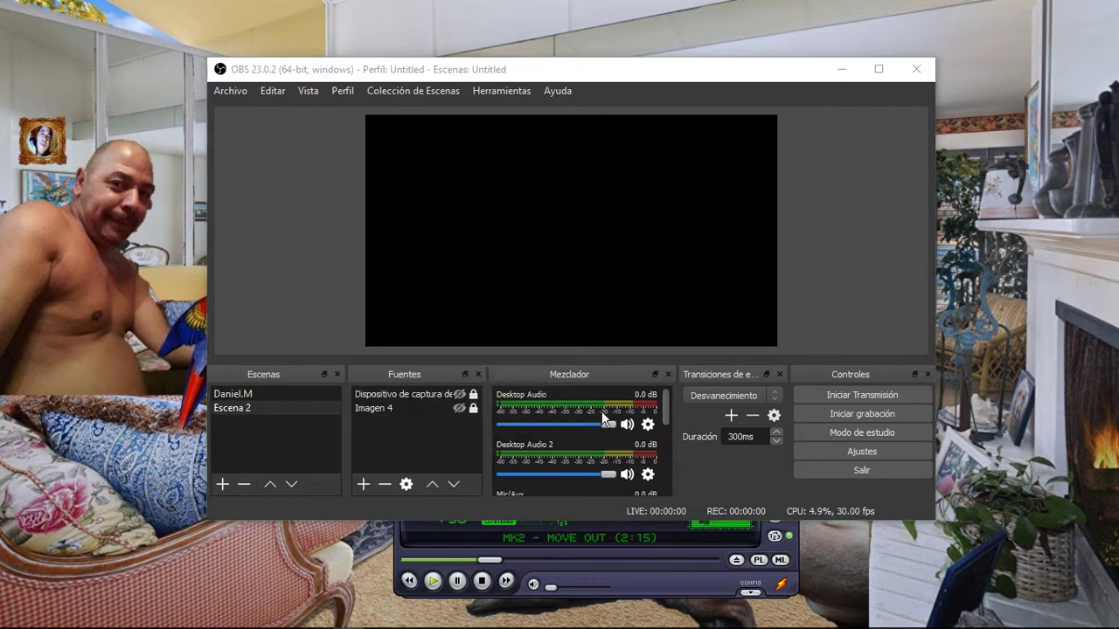
{"action": "left_click", "coordinate": [602, 412]}
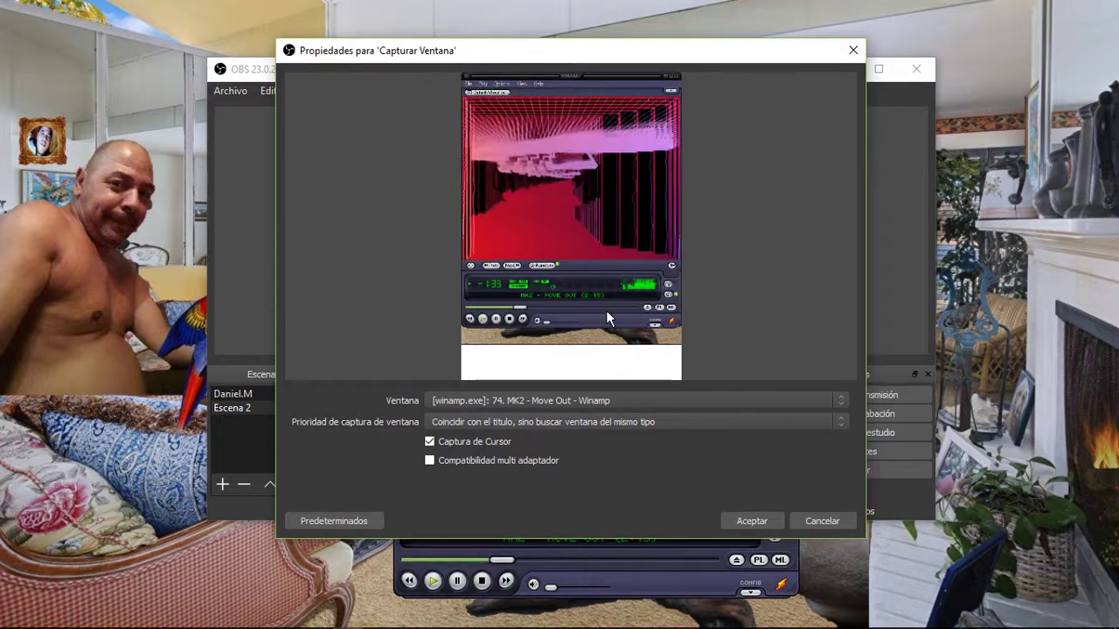
{"action": "left_click", "coordinate": [763, 519]}
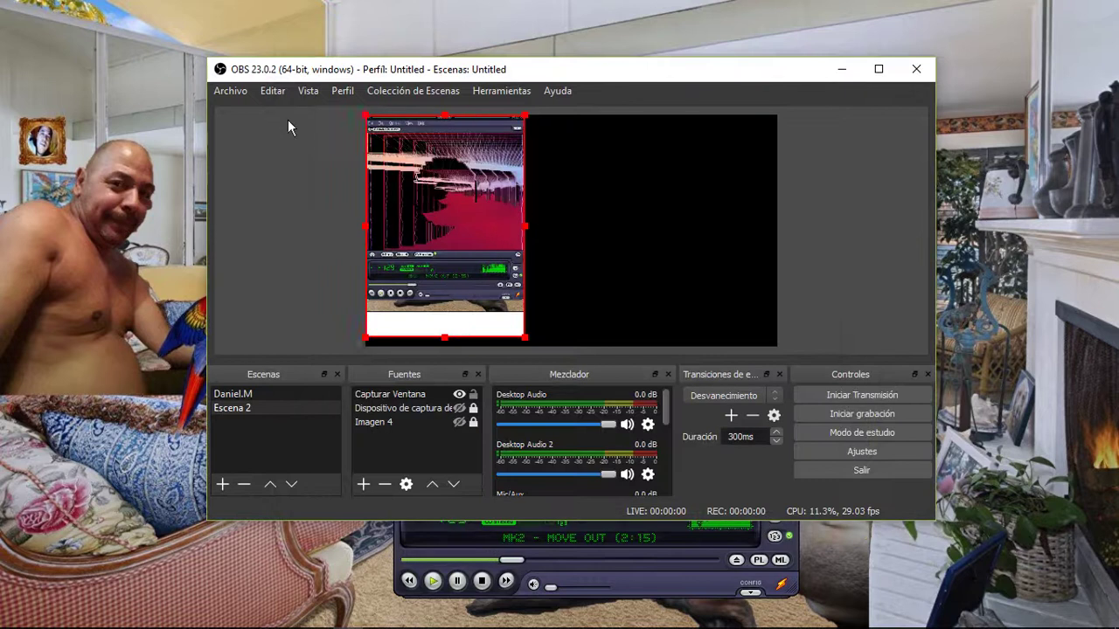
Step: Stretch the Winamp window capture to fill the whole canvas
{"action": "left_click", "coordinate": [280, 92]}
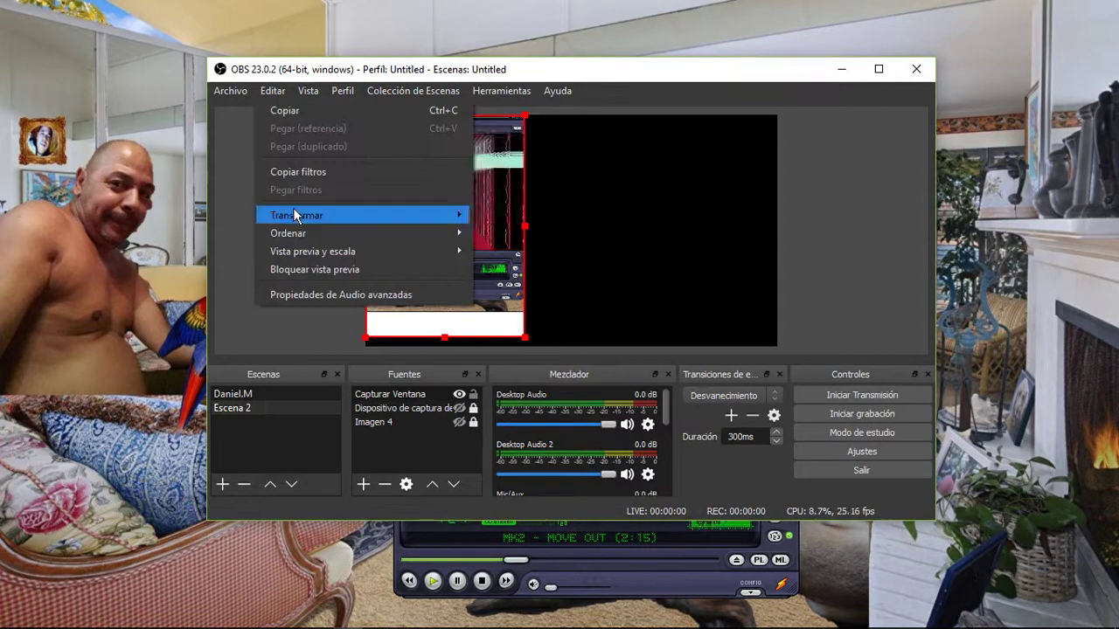
{"action": "mouse_move", "coordinate": [420, 214]}
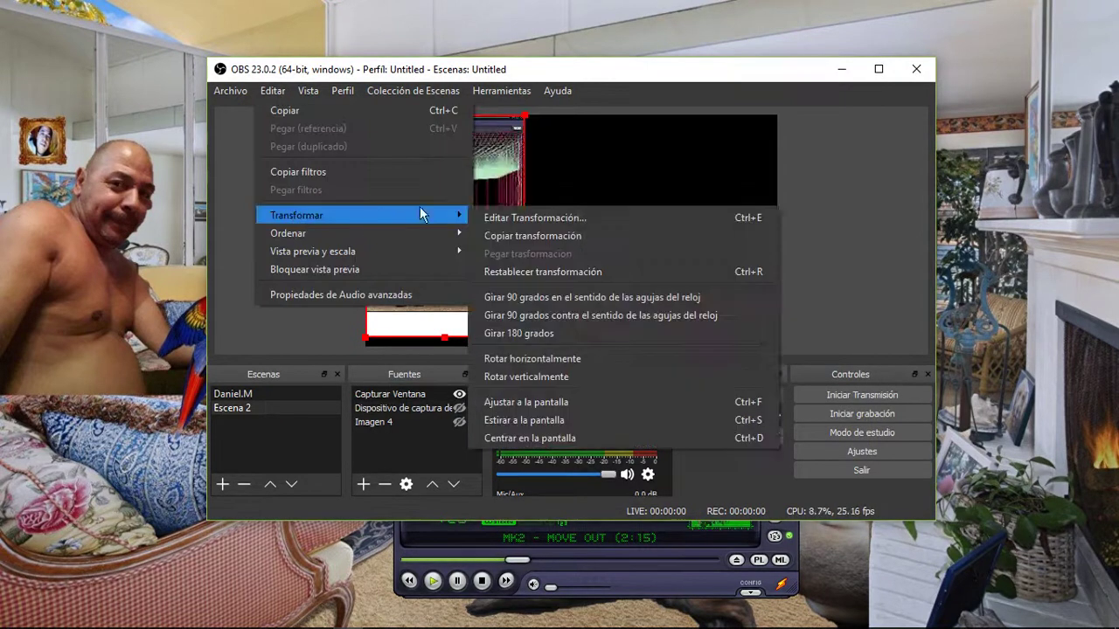
{"action": "left_click", "coordinate": [541, 418]}
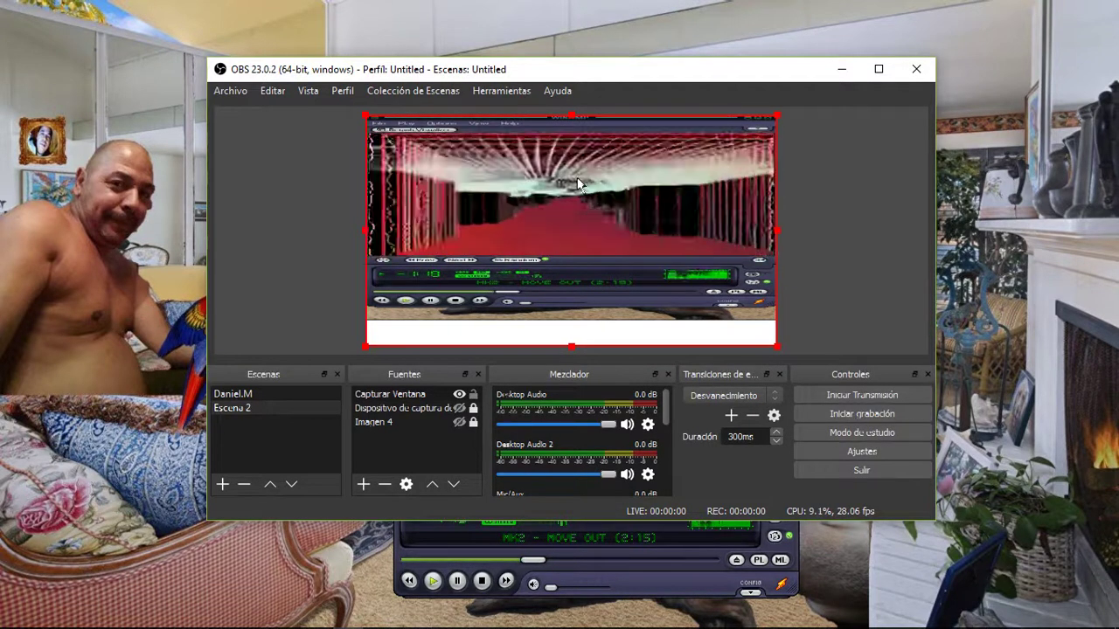
Step: Switch to Winamp, detach the visualizer into its own window, and move the main player away from it to the desktop's lower-left area
{"action": "left_click", "coordinate": [1008, 126]}
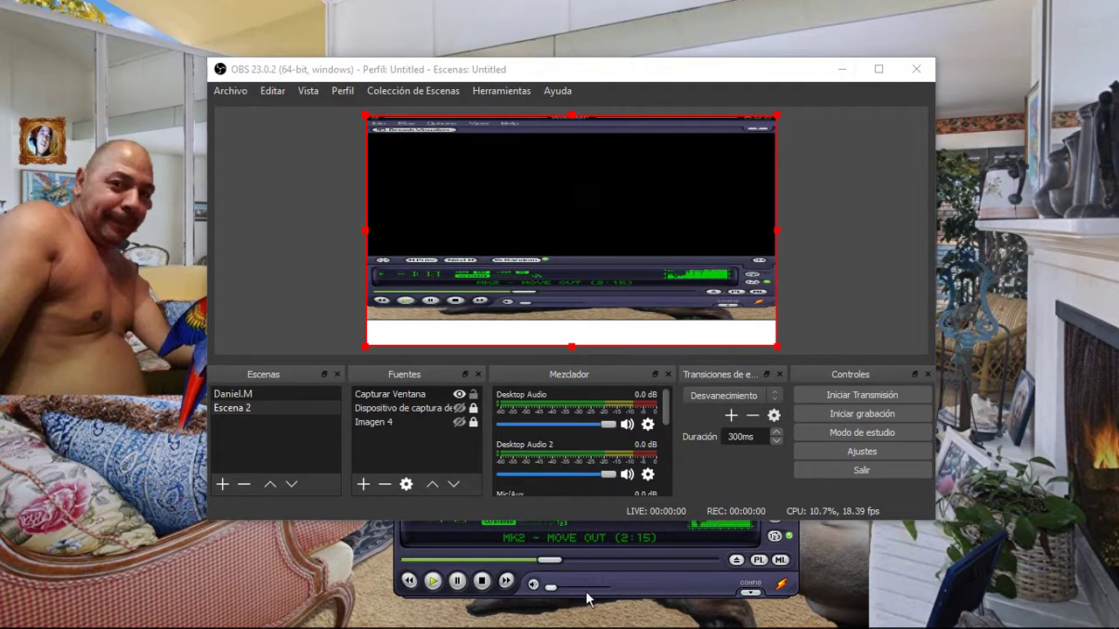
{"action": "left_click", "coordinate": [633, 593]}
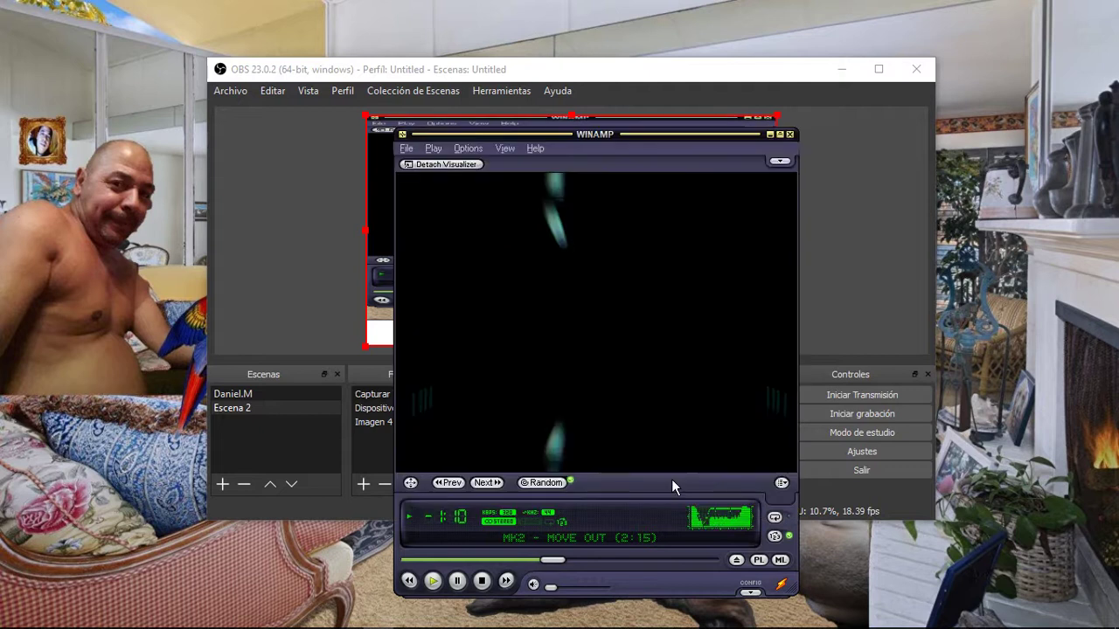
{"action": "left_click", "coordinate": [451, 166]}
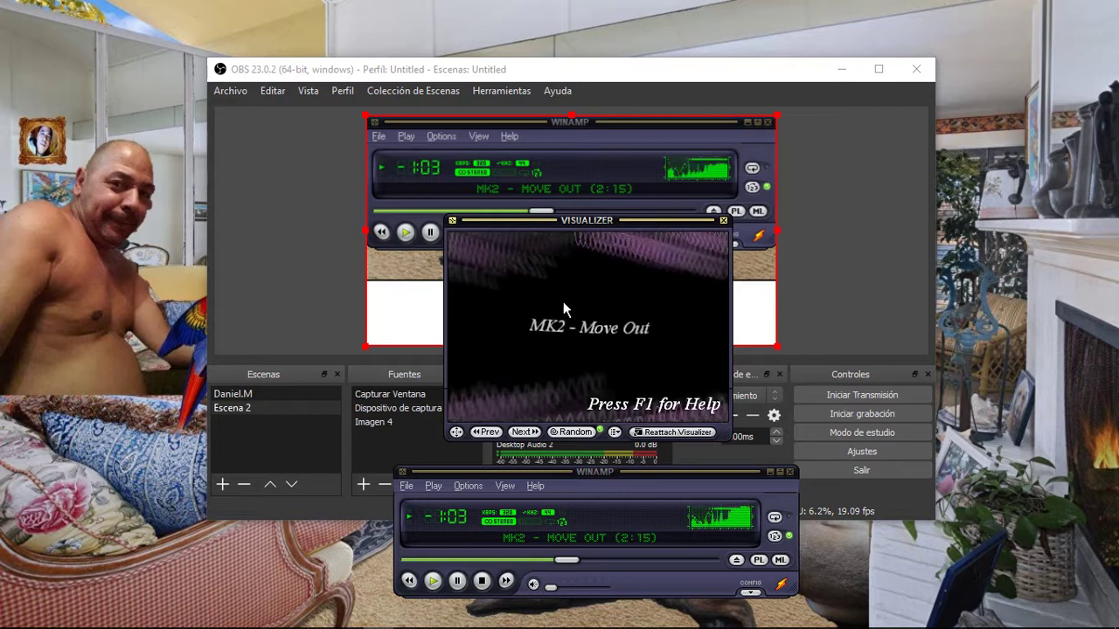
{"action": "left_click_drag", "start_coordinate": [600, 474], "coordinate": [196, 497]}
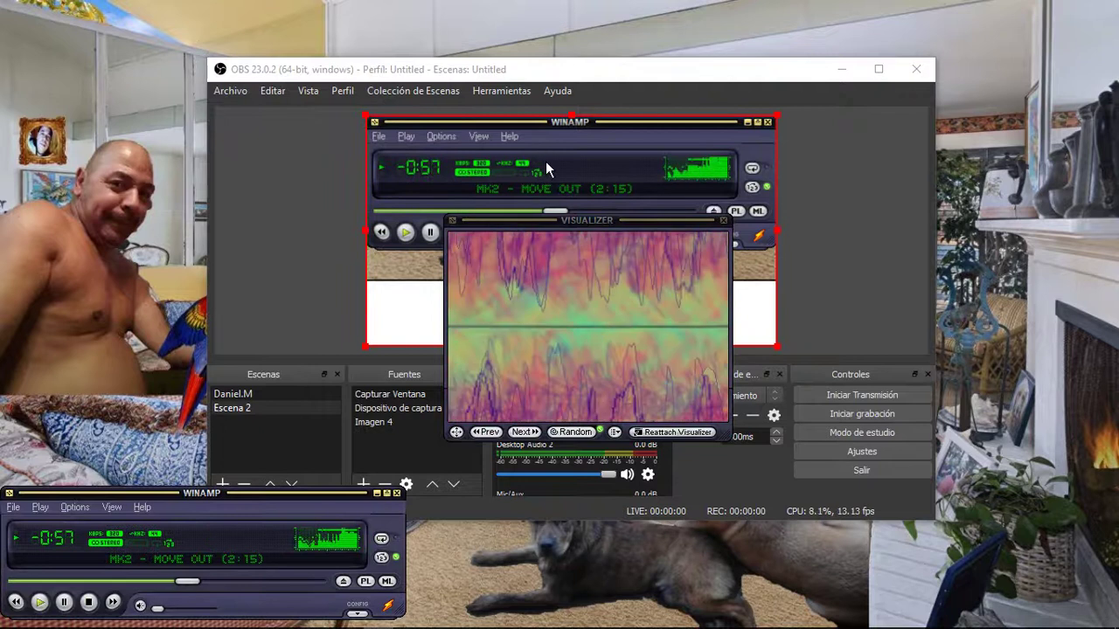
Step: Return to OBS and set the Capturar Ventana source to capture the [winamp.exe]: MilkDrop 2 window
{"action": "left_click", "coordinate": [767, 73]}
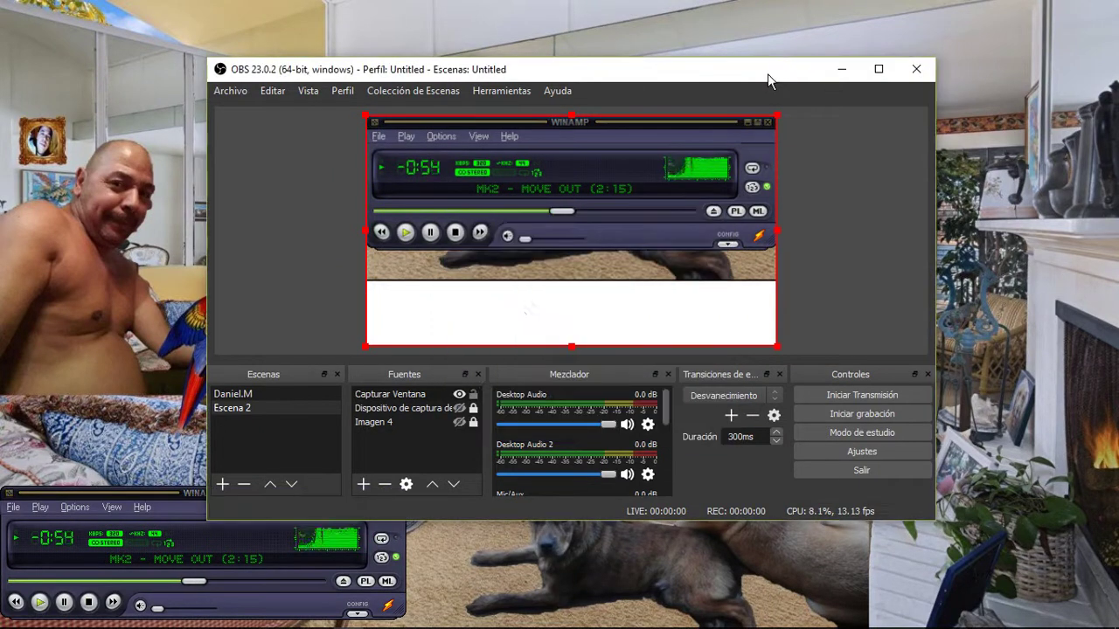
{"action": "right_click", "coordinate": [429, 399]}
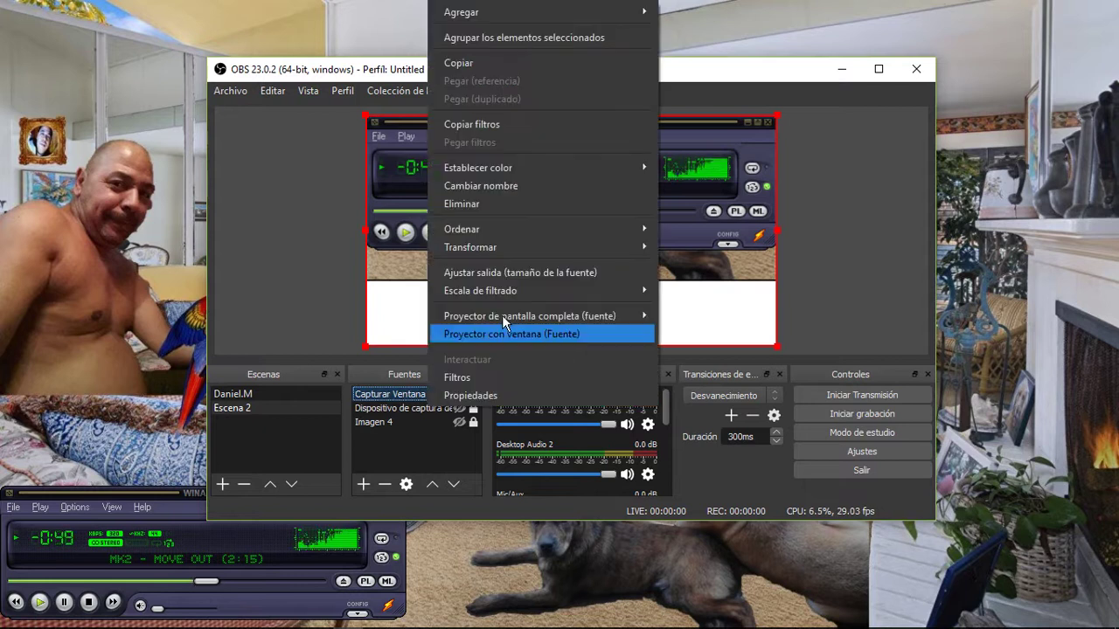
{"action": "left_click", "coordinate": [498, 398]}
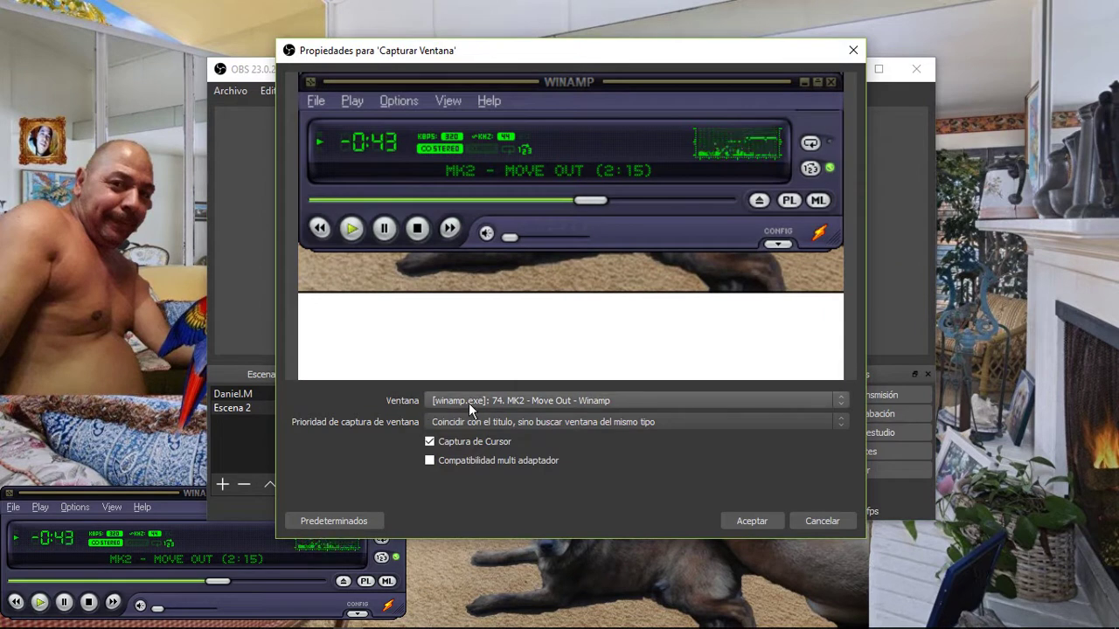
{"action": "left_click", "coordinate": [842, 401]}
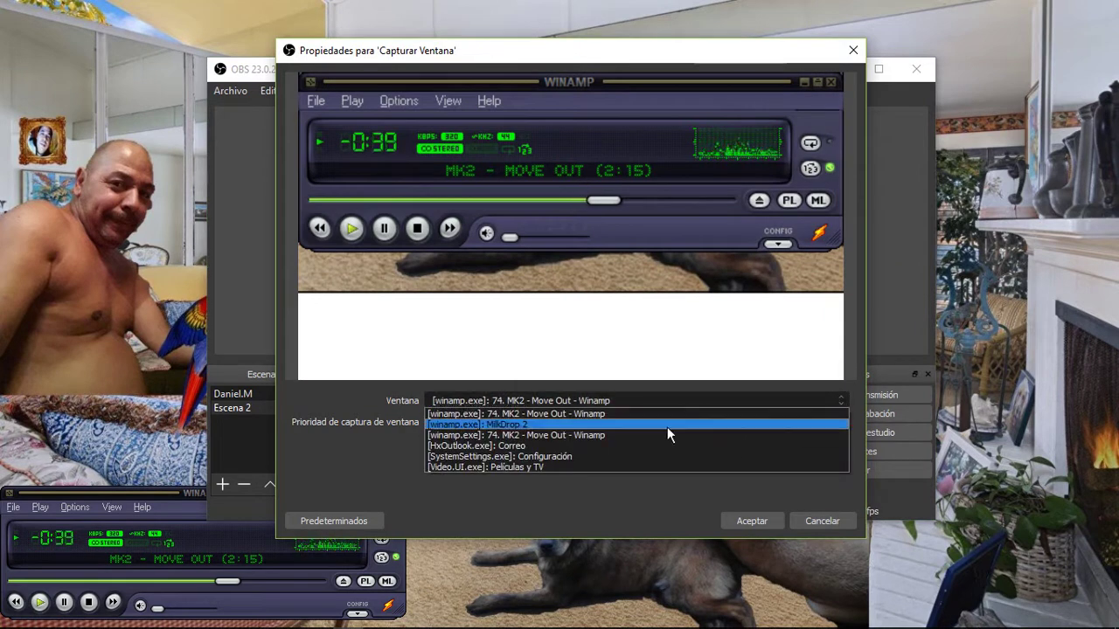
{"action": "left_click", "coordinate": [527, 424]}
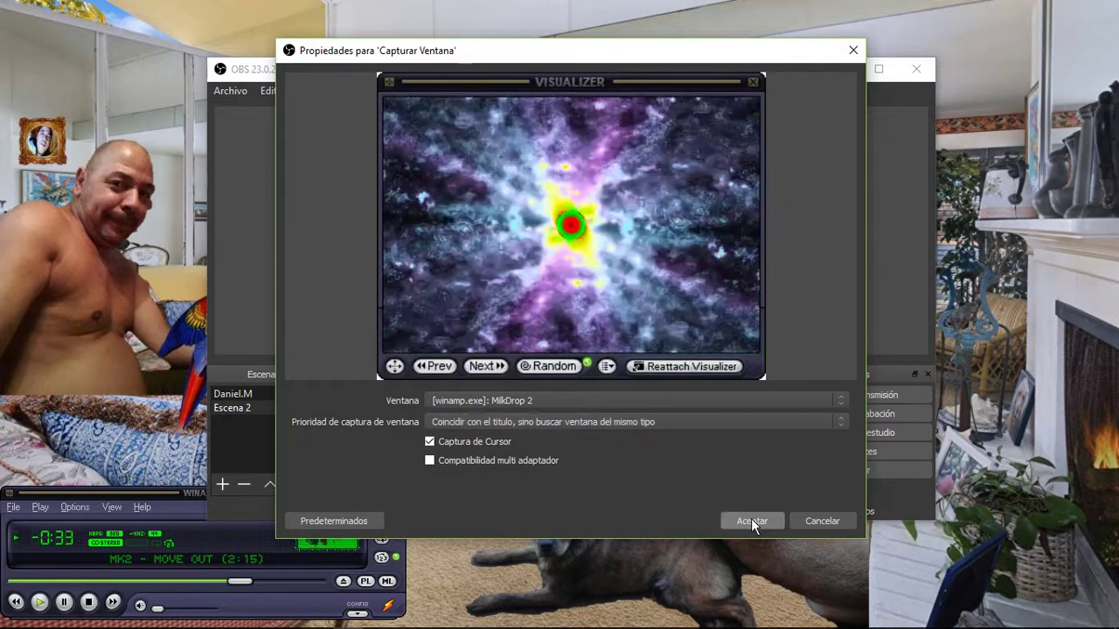
{"action": "left_click", "coordinate": [751, 521]}
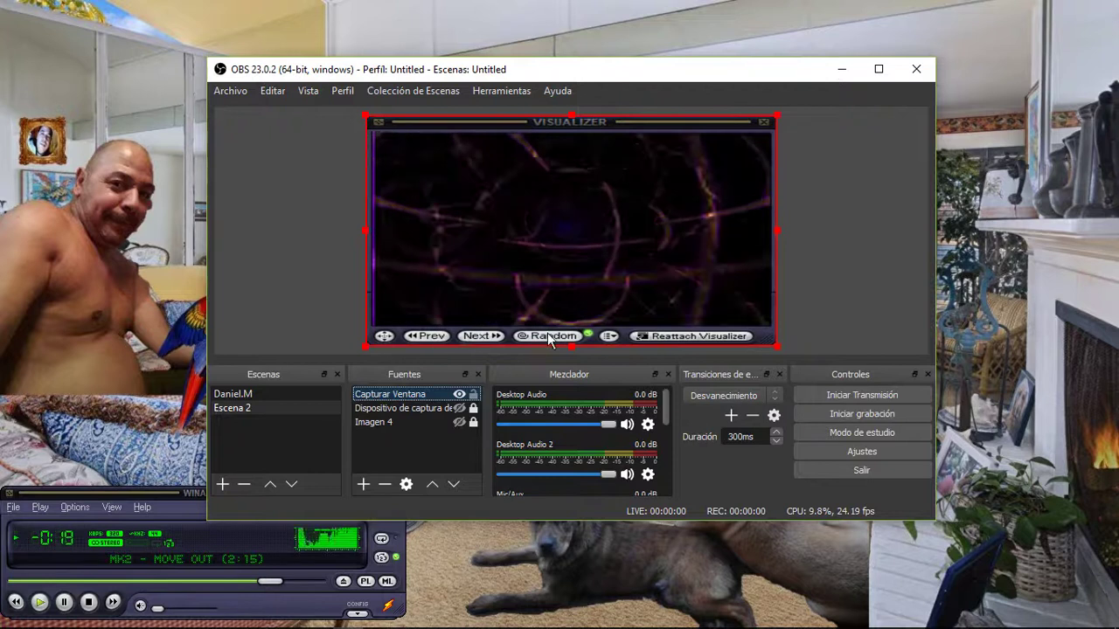
Step: Maximize OBS and stretch the visualizer capture beyond the canvas's upper and lower edges to push its title bar and buttons out of frame
{"action": "left_click", "coordinate": [880, 69]}
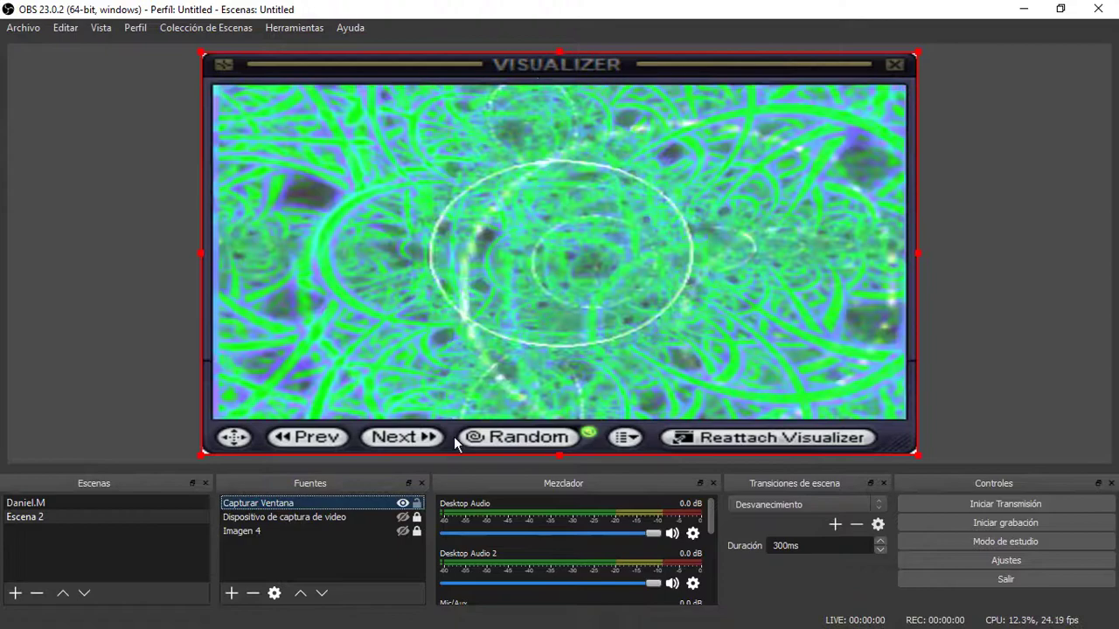
{"action": "left_click", "coordinate": [529, 437]}
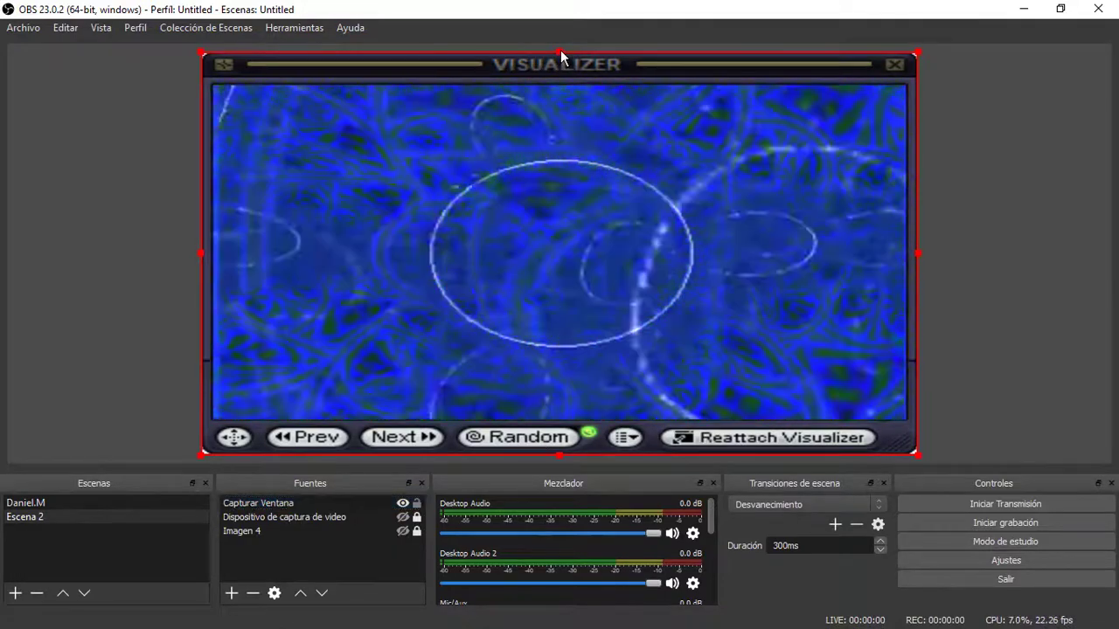
{"action": "left_click_drag", "start_coordinate": [560, 50], "coordinate": [561, 27]}
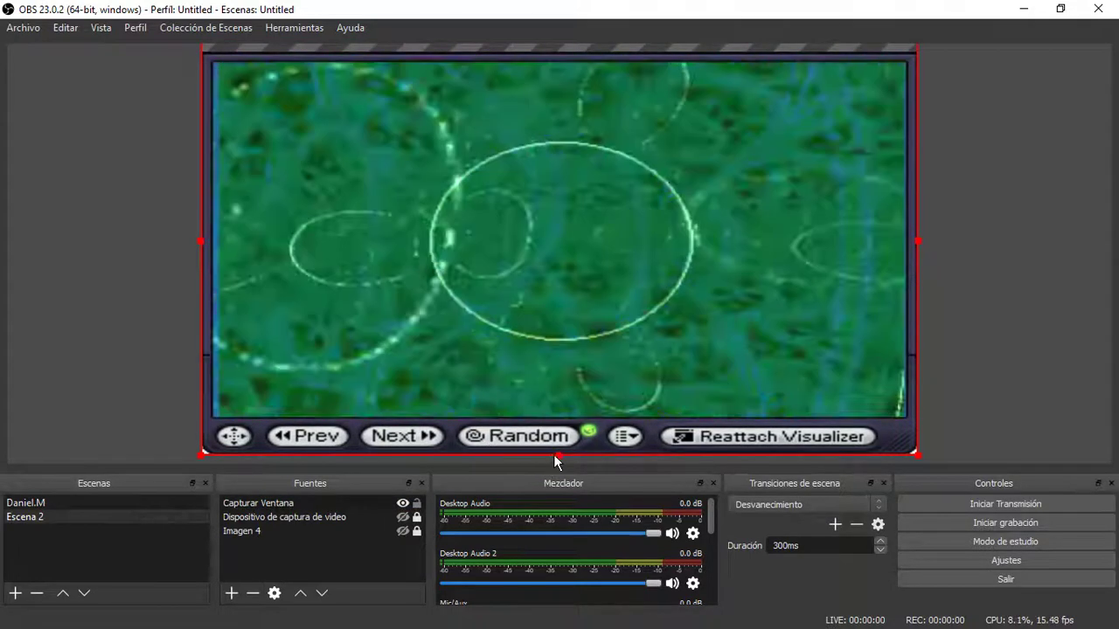
{"action": "left_click_drag", "start_coordinate": [558, 462], "coordinate": [557, 508]}
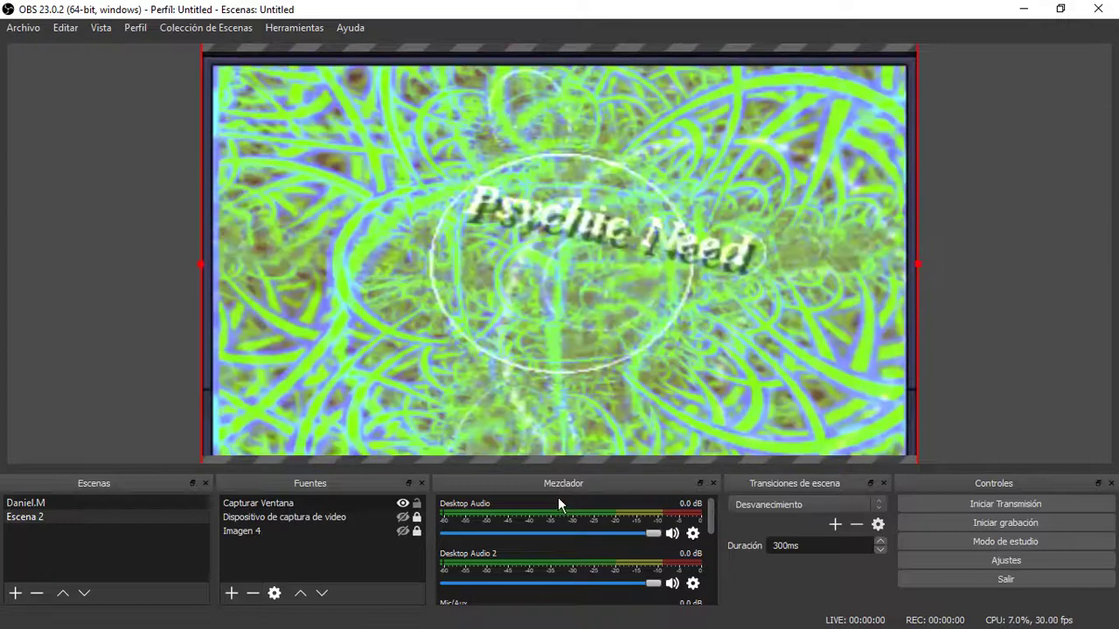
{"action": "left_click", "coordinate": [119, 261]}
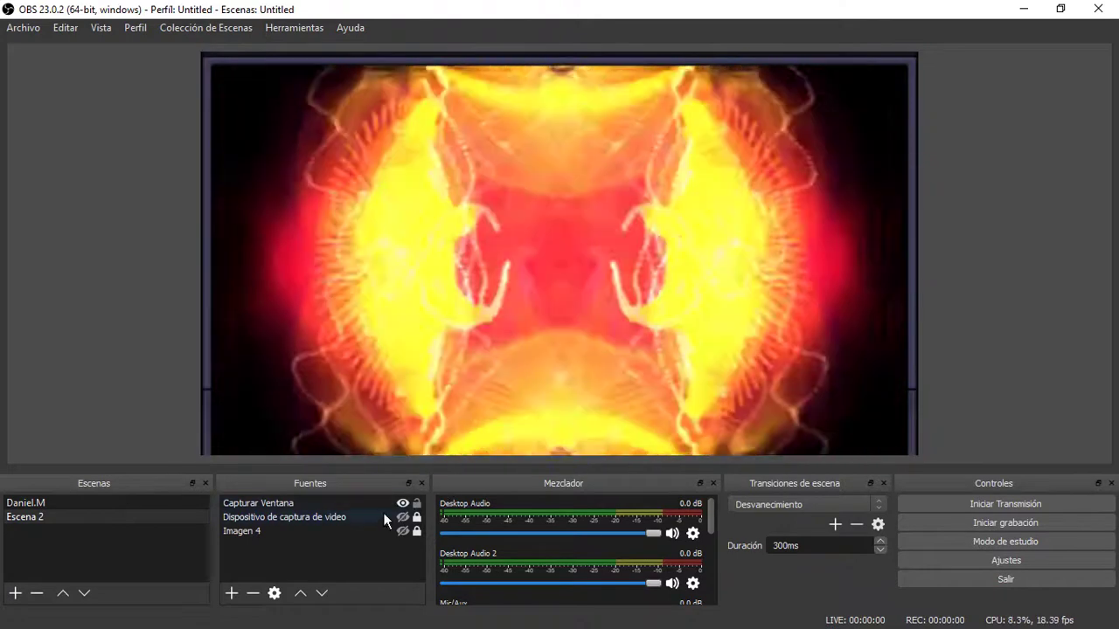
Step: Show the video capture device source and reorder it above Capturar Ventana
{"action": "left_click", "coordinate": [403, 516]}
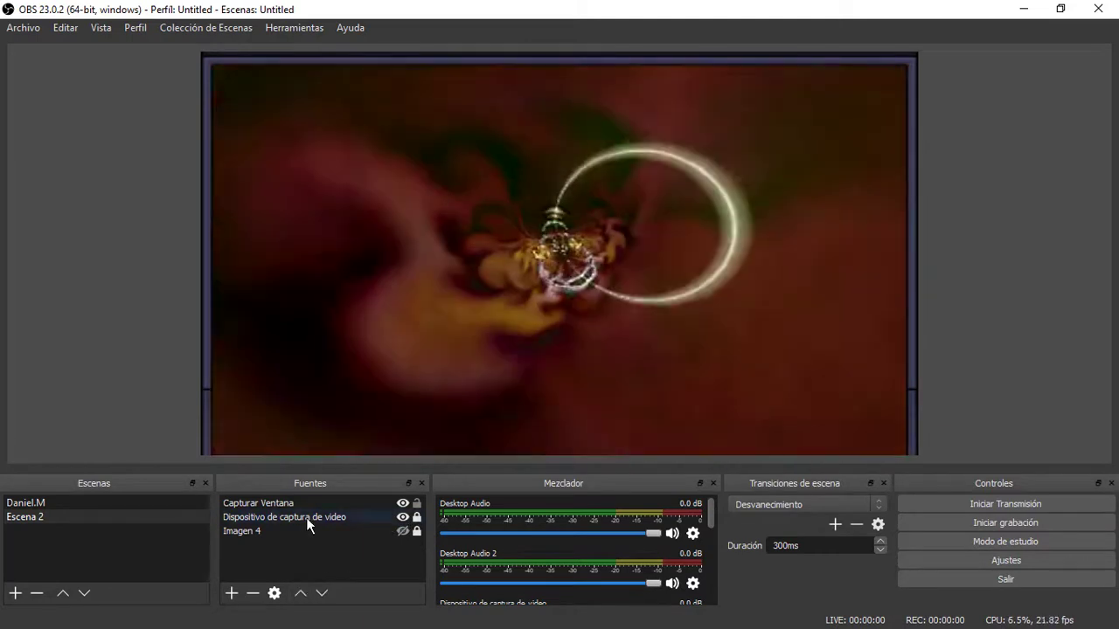
{"action": "left_click", "coordinate": [306, 518]}
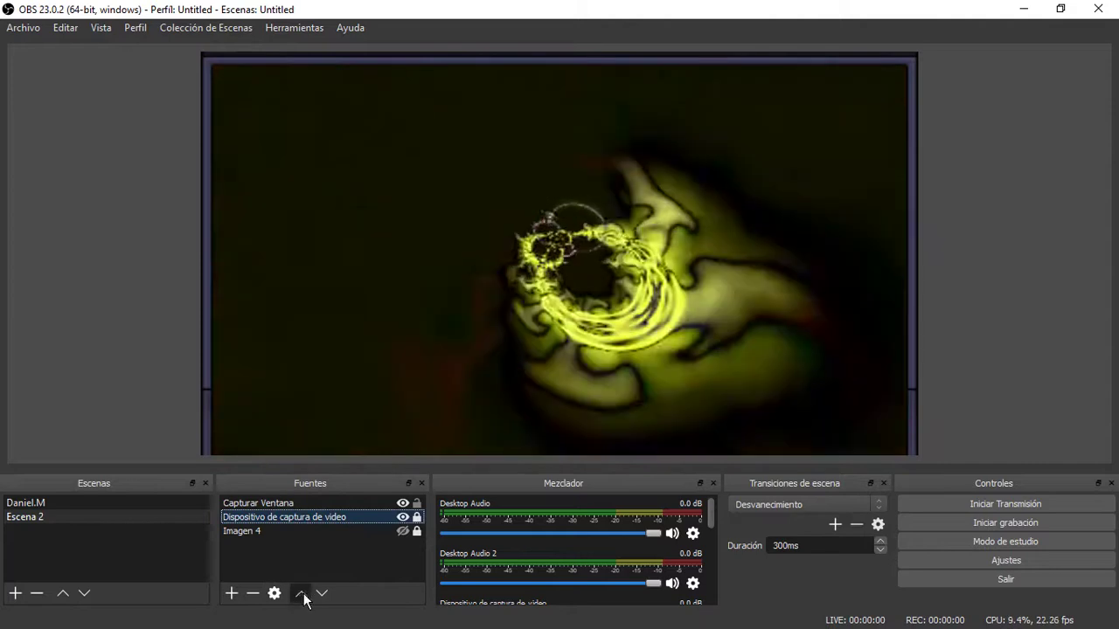
{"action": "left_click", "coordinate": [304, 593]}
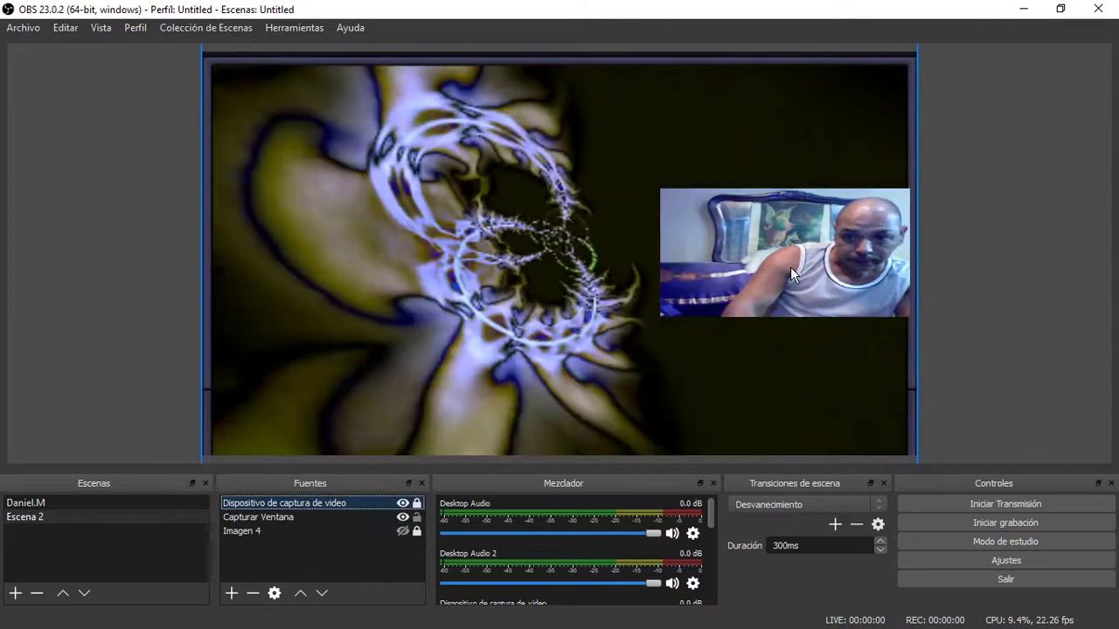
{"action": "left_click", "coordinate": [787, 145]}
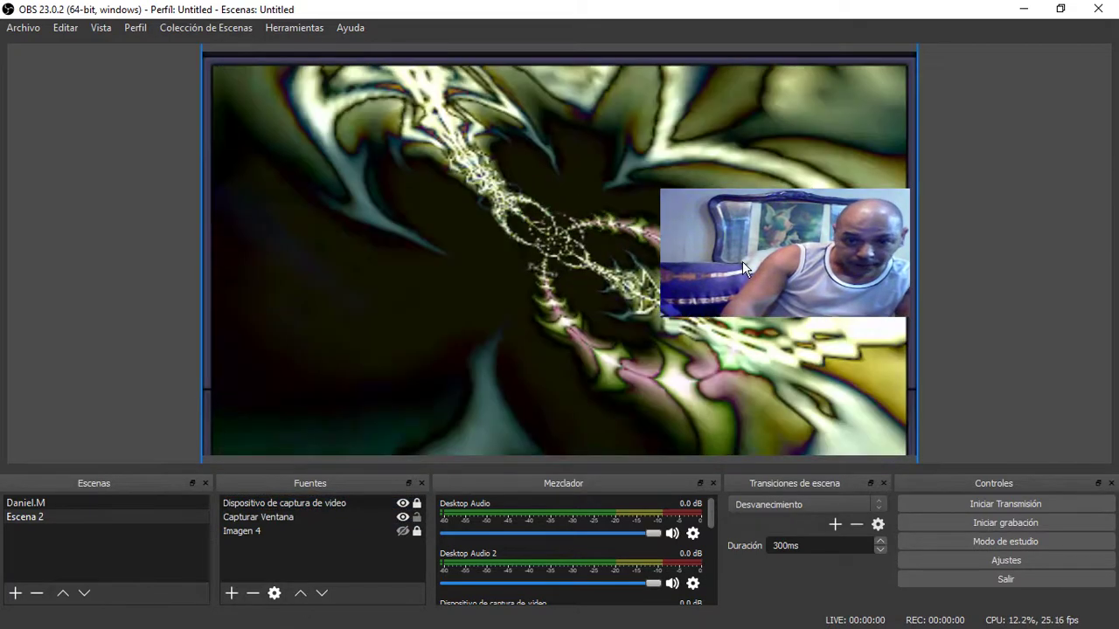
Step: Unlock the video capture device, move it into the canvas's upper-right corner, and narrow it from its left edge
{"action": "left_click", "coordinate": [397, 503]}
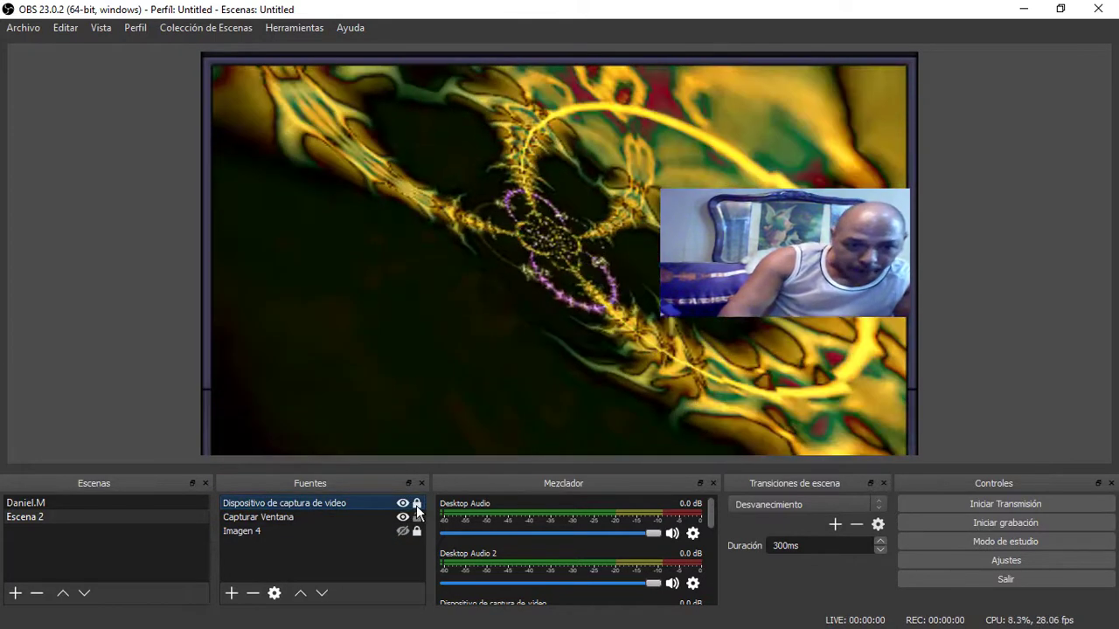
{"action": "left_click", "coordinate": [417, 505]}
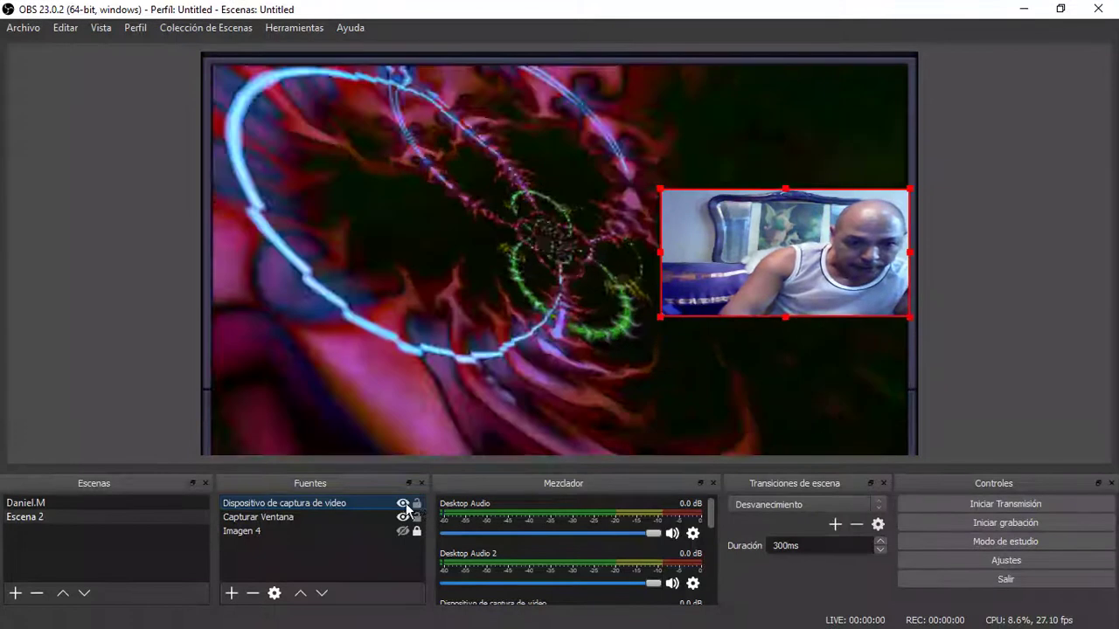
{"action": "left_click_drag", "start_coordinate": [765, 269], "coordinate": [765, 145]}
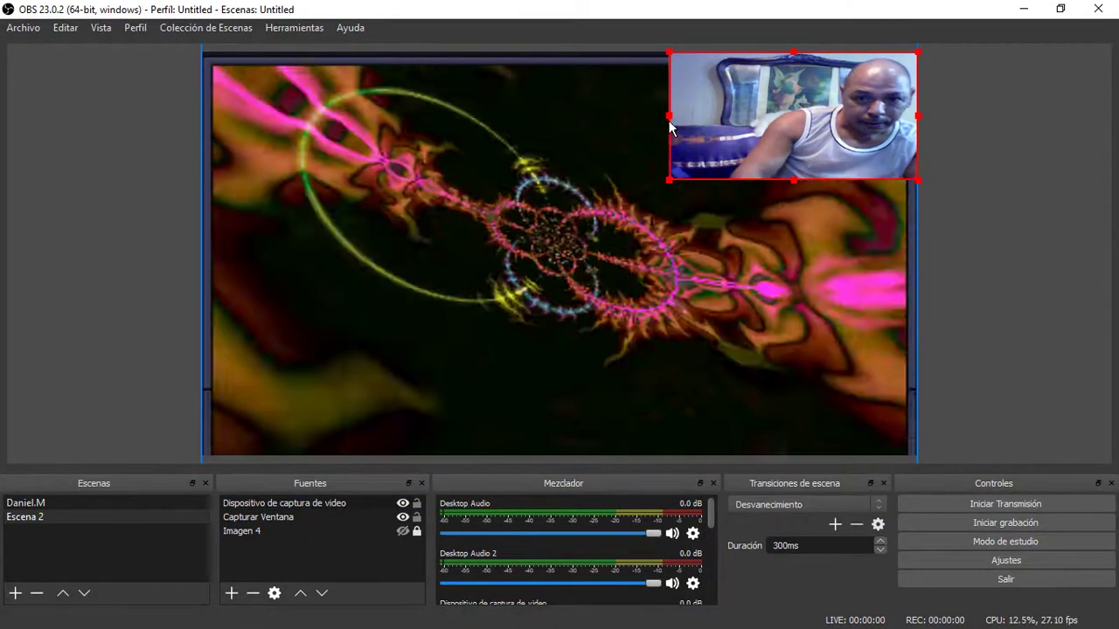
{"action": "left_click_drag", "start_coordinate": [669, 116], "coordinate": [718, 116]}
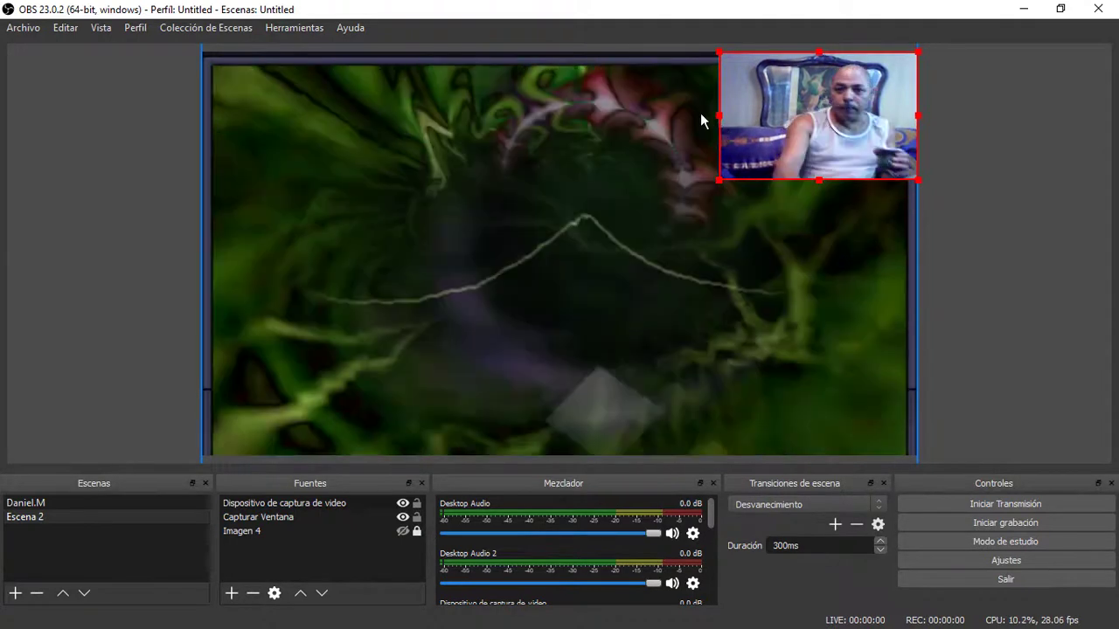
{"action": "left_click", "coordinate": [974, 212]}
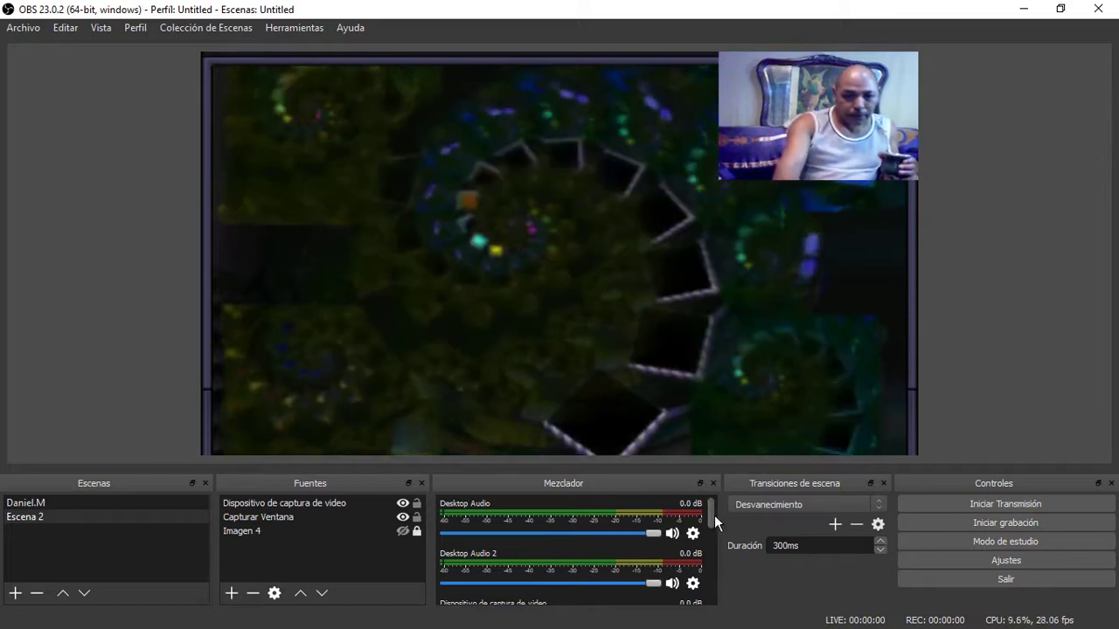
{"action": "left_click_drag", "start_coordinate": [710, 508], "coordinate": [711, 533]}
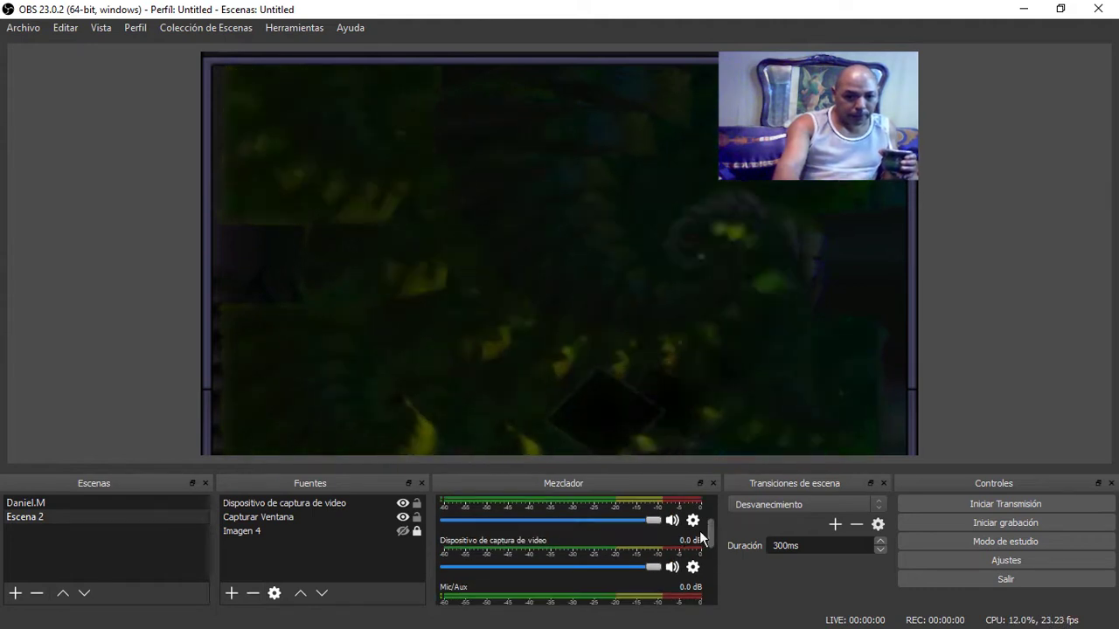
{"action": "left_click_drag", "start_coordinate": [710, 535], "coordinate": [711, 504]}
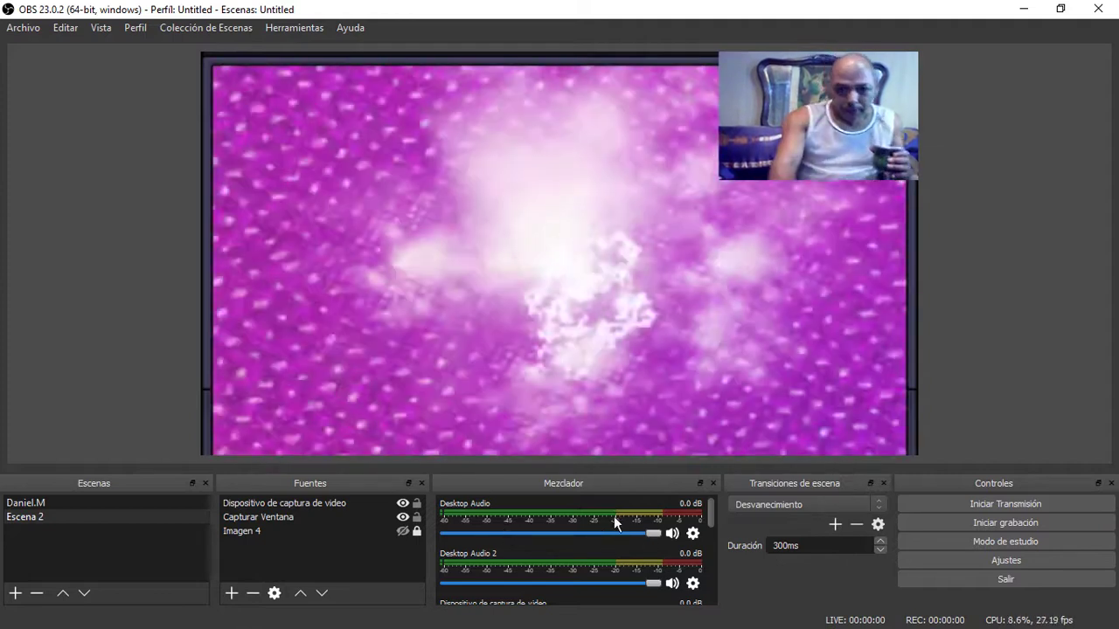
Step: Scale the webcam up slightly from its lower-left corner, keeping it in the canvas's upper-right corner
{"action": "left_click", "coordinate": [741, 140]}
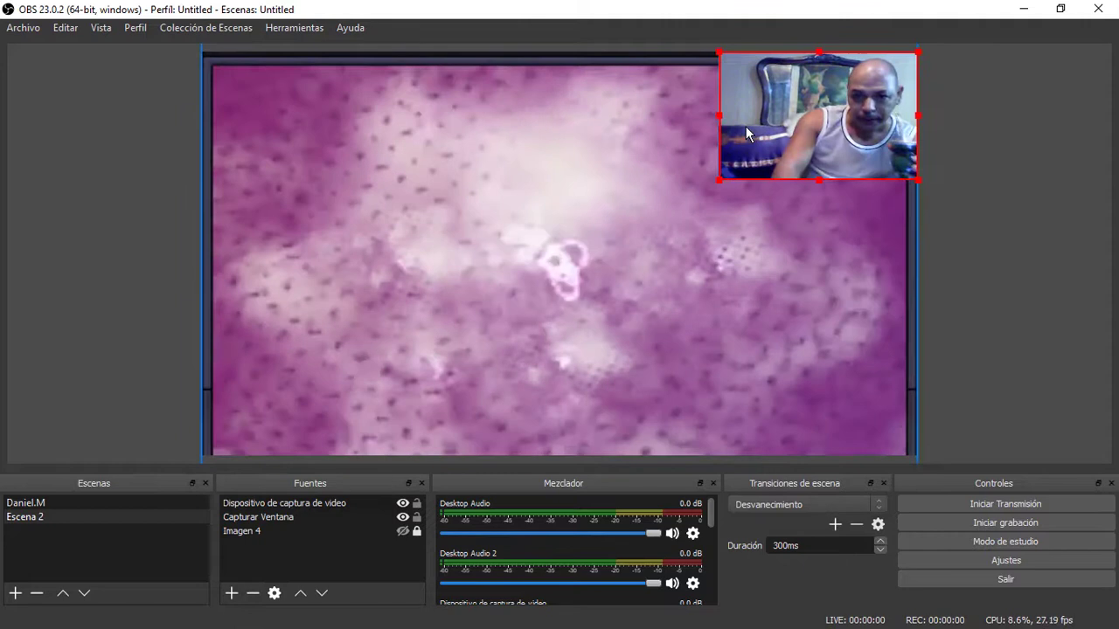
{"action": "left_click_drag", "start_coordinate": [724, 178], "coordinate": [425, 426]}
{"action": "left_click_drag", "start_coordinate": [525, 416], "coordinate": [693, 201]}
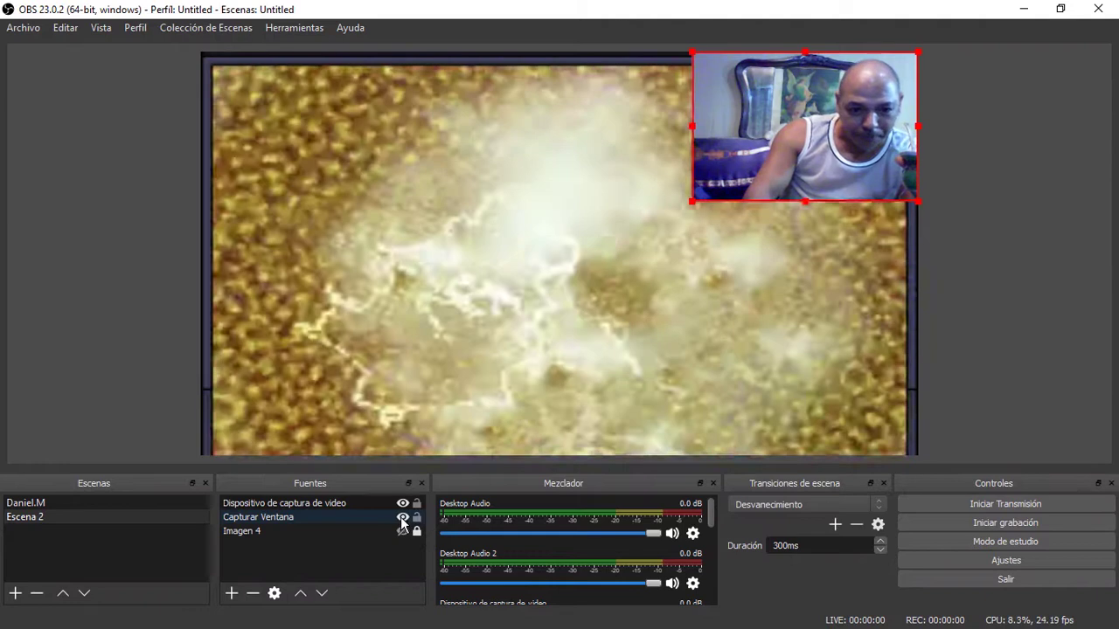
Step: Hide the Capturar Ventana and video capture device sources, and show the Imagen 4 source
{"action": "left_click", "coordinate": [402, 518]}
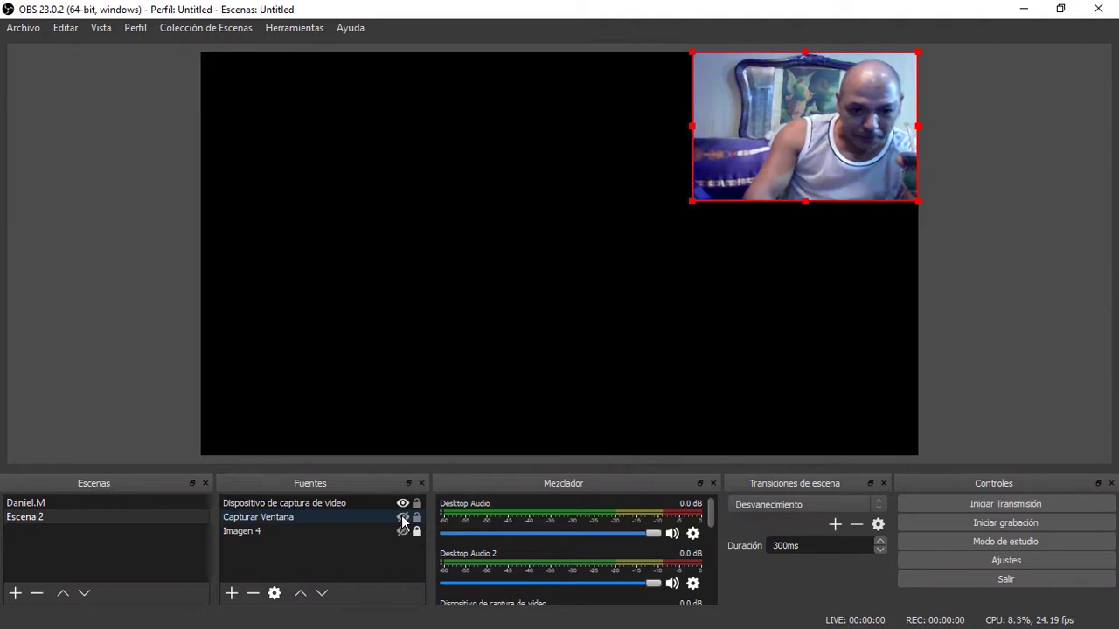
{"action": "left_click", "coordinate": [416, 528]}
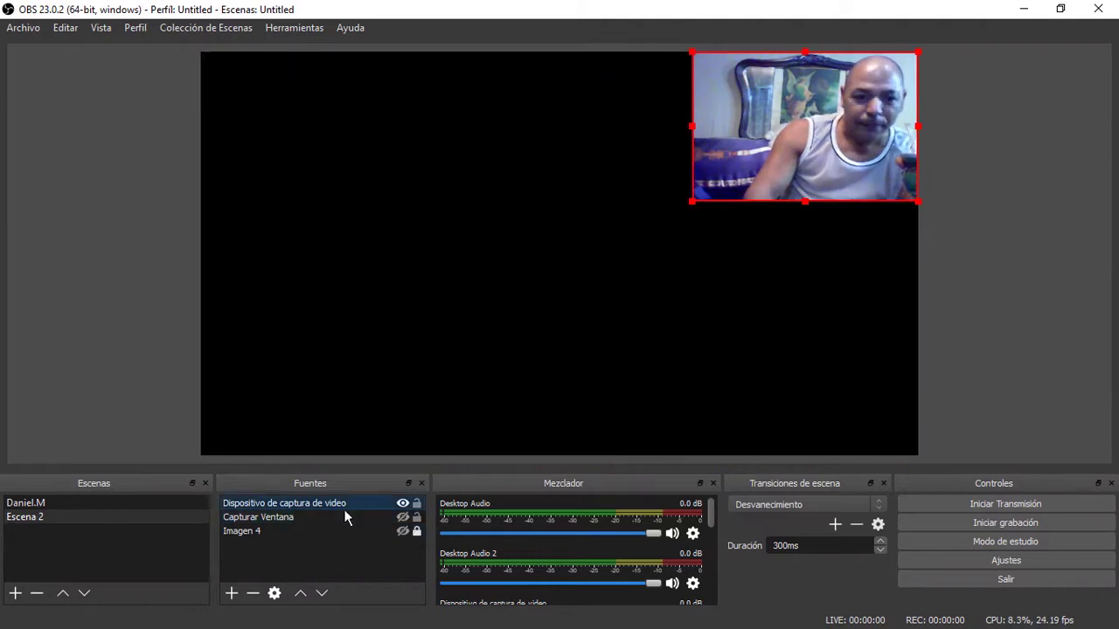
{"action": "left_click", "coordinate": [403, 505]}
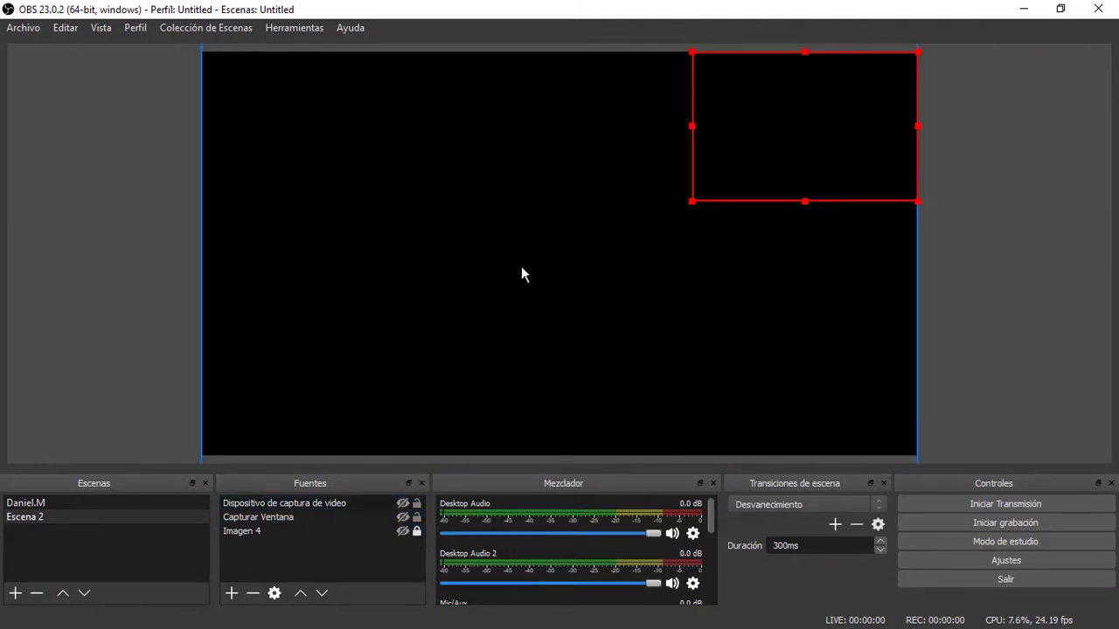
{"action": "left_click", "coordinate": [290, 531]}
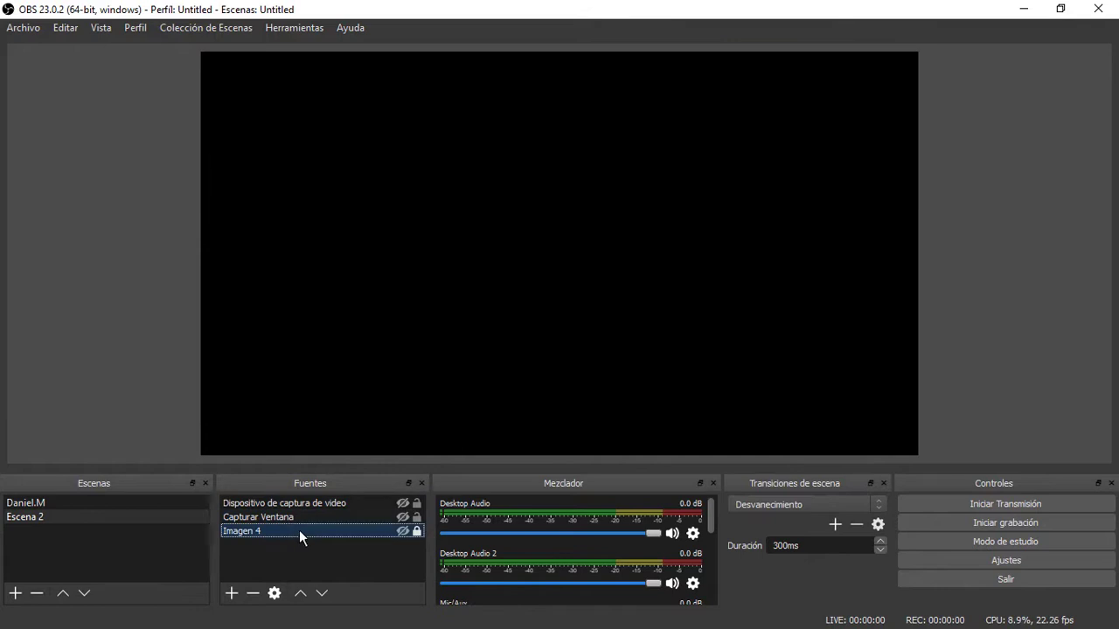
{"action": "left_click", "coordinate": [403, 531]}
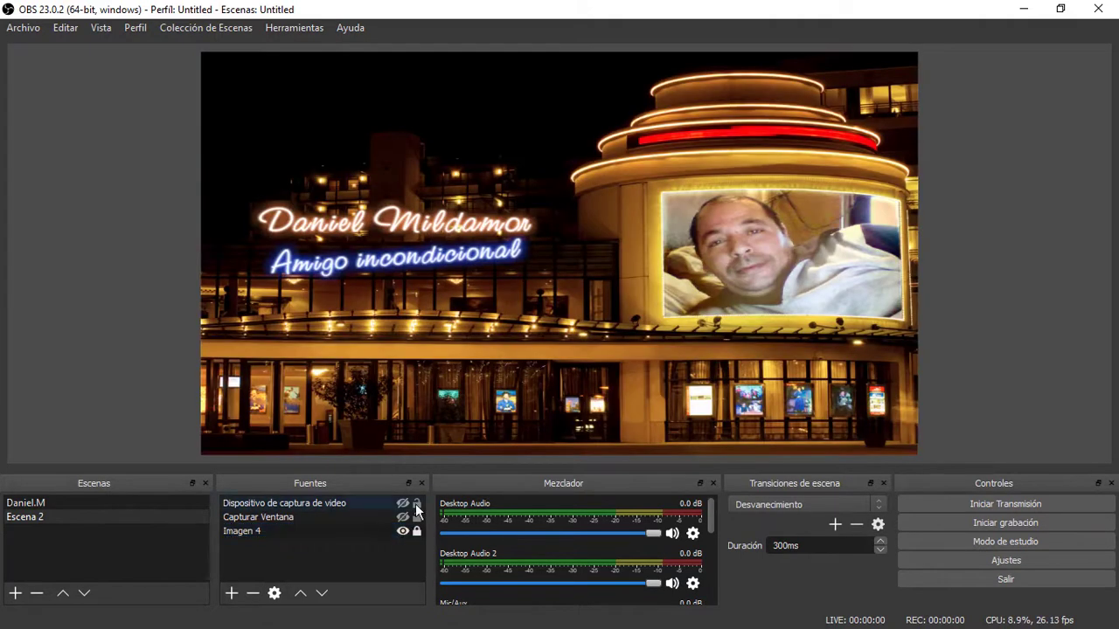
Step: Show the video capture device, move it onto the theatre's billboard, and stretch it to cover the billboard
{"action": "left_click", "coordinate": [403, 504]}
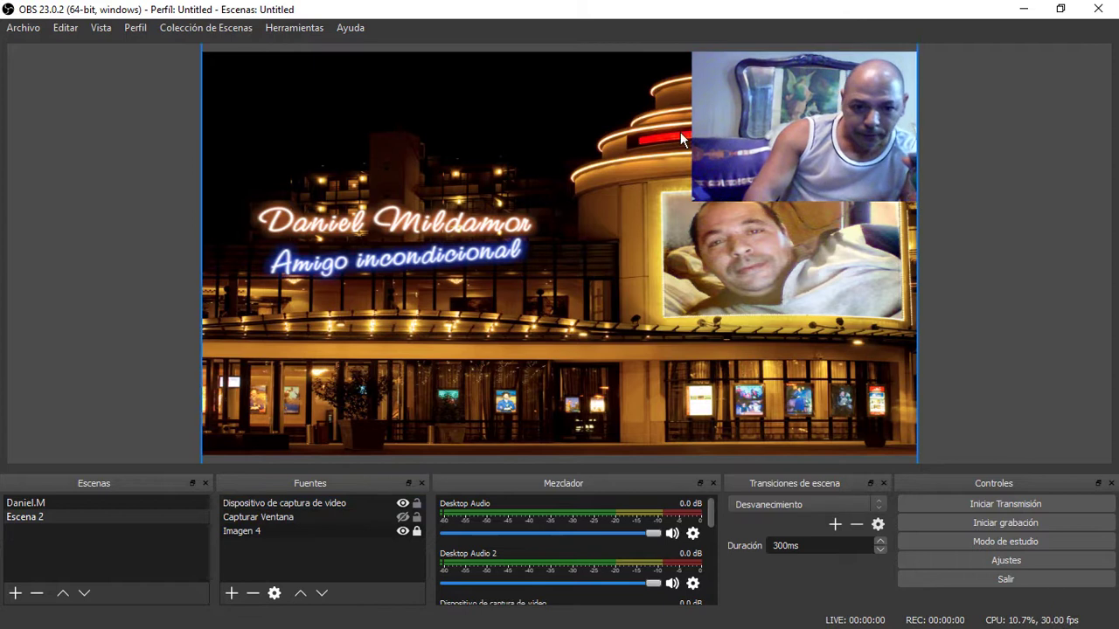
{"action": "left_click_drag", "start_coordinate": [757, 114], "coordinate": [721, 235]}
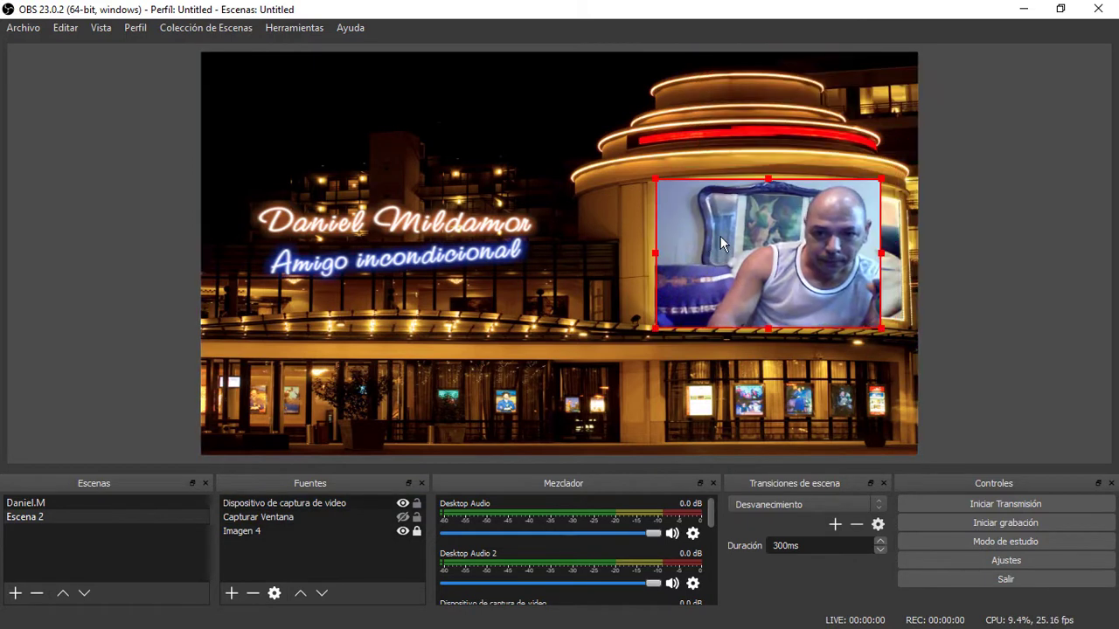
{"action": "left_click_drag", "start_coordinate": [884, 256], "coordinate": [905, 254]}
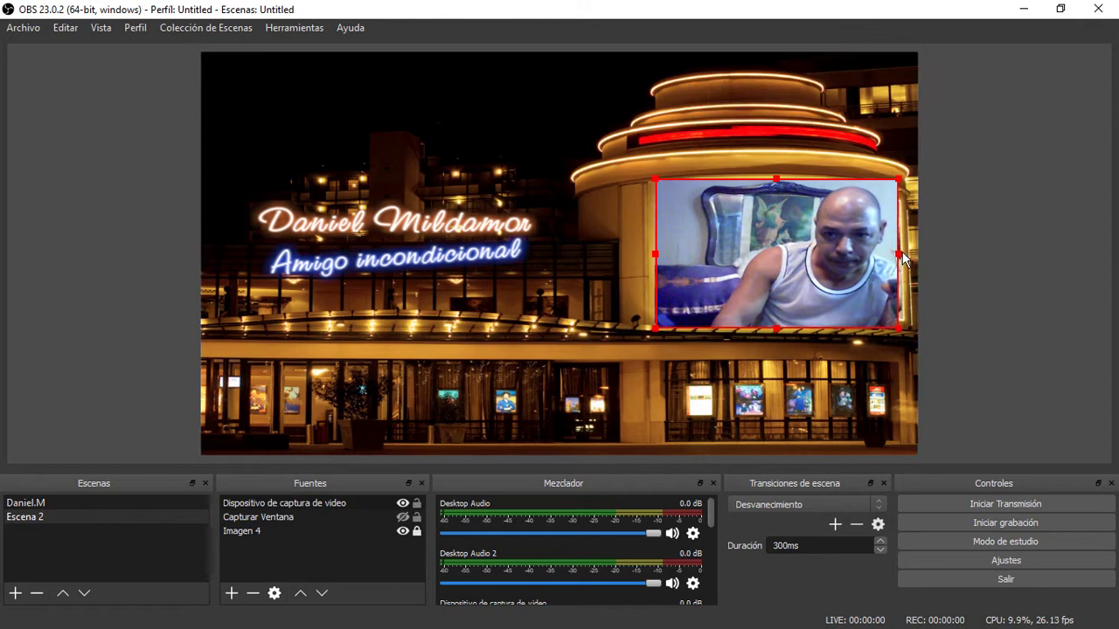
{"action": "mouse_move", "coordinate": [781, 186]}
{"action": "left_mouse_down"}
{"action": "mouse_move", "coordinate": [776, 210]}
{"action": "mouse_move", "coordinate": [775, 191]}
{"action": "left_mouse_up"}
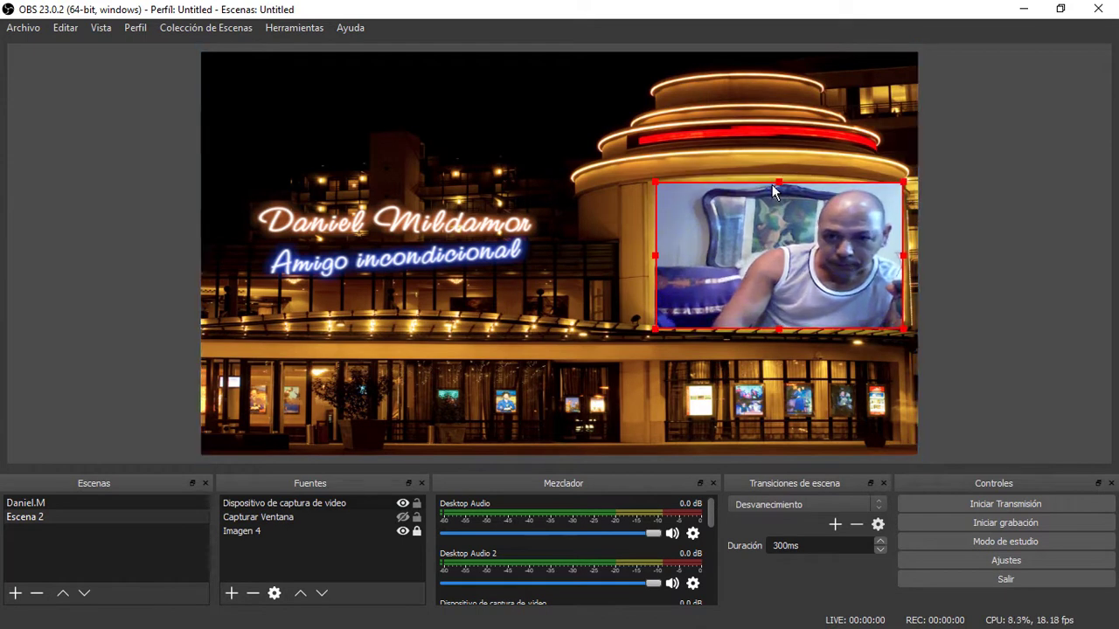
{"action": "left_click", "coordinate": [155, 230]}
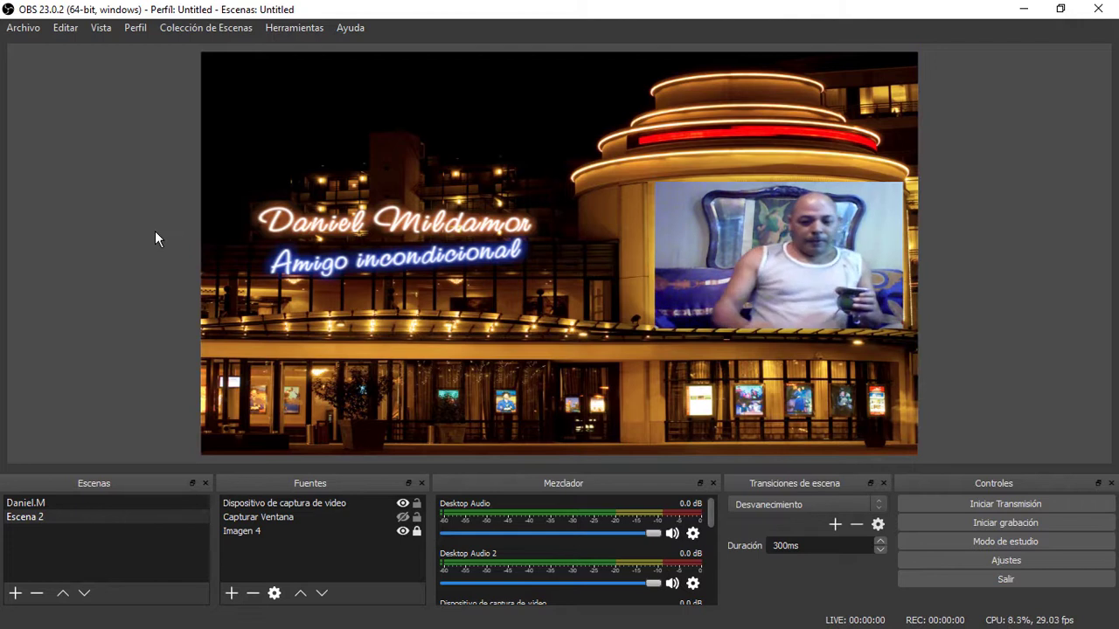
{"action": "left_click", "coordinate": [811, 237]}
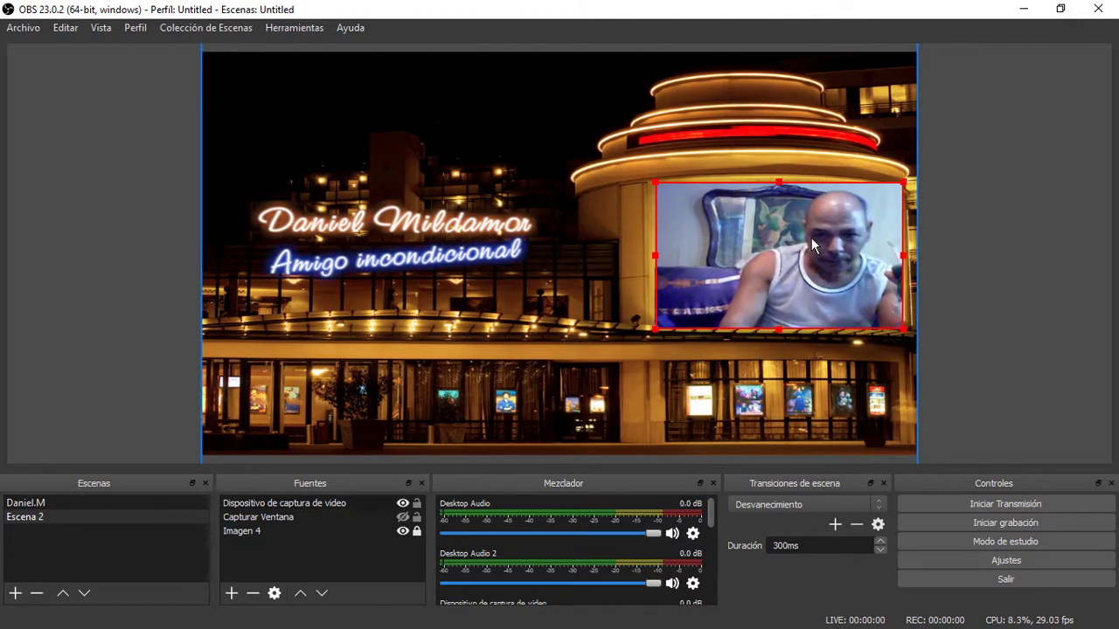
Step: Hide the video capture device and create a new media source named Fuente multimedia
{"action": "left_click", "coordinate": [404, 507]}
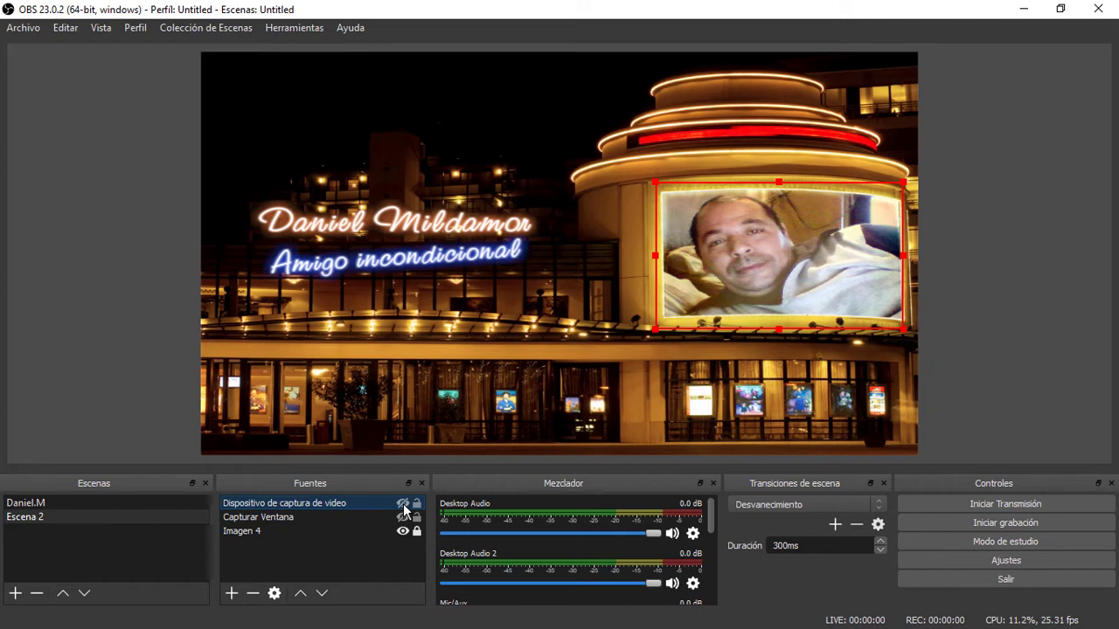
{"action": "left_click", "coordinate": [231, 594]}
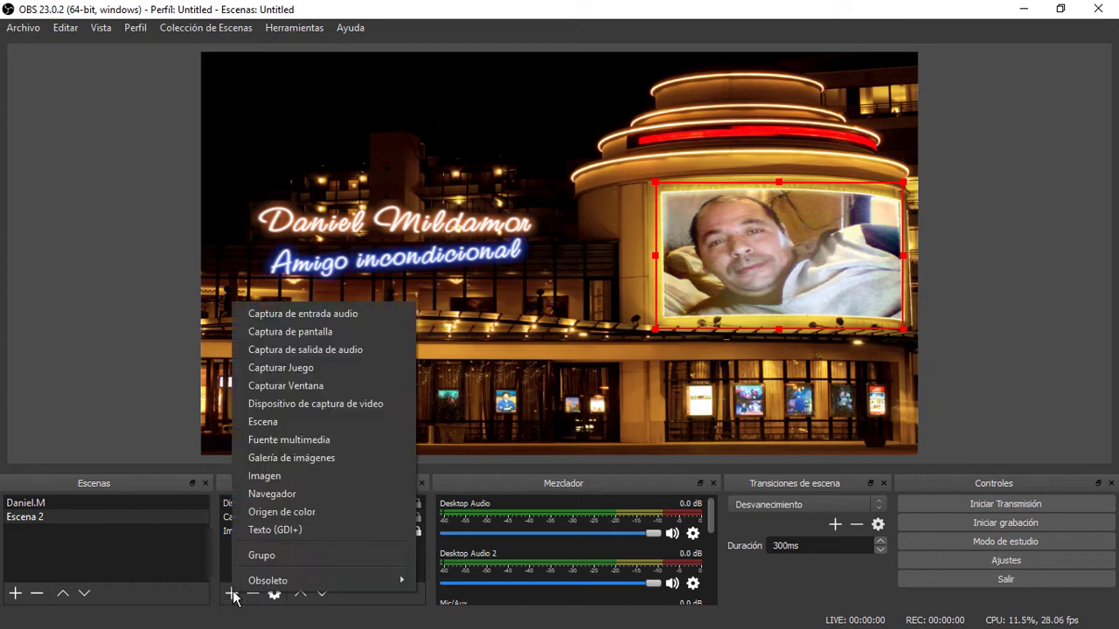
{"action": "left_click", "coordinate": [370, 440]}
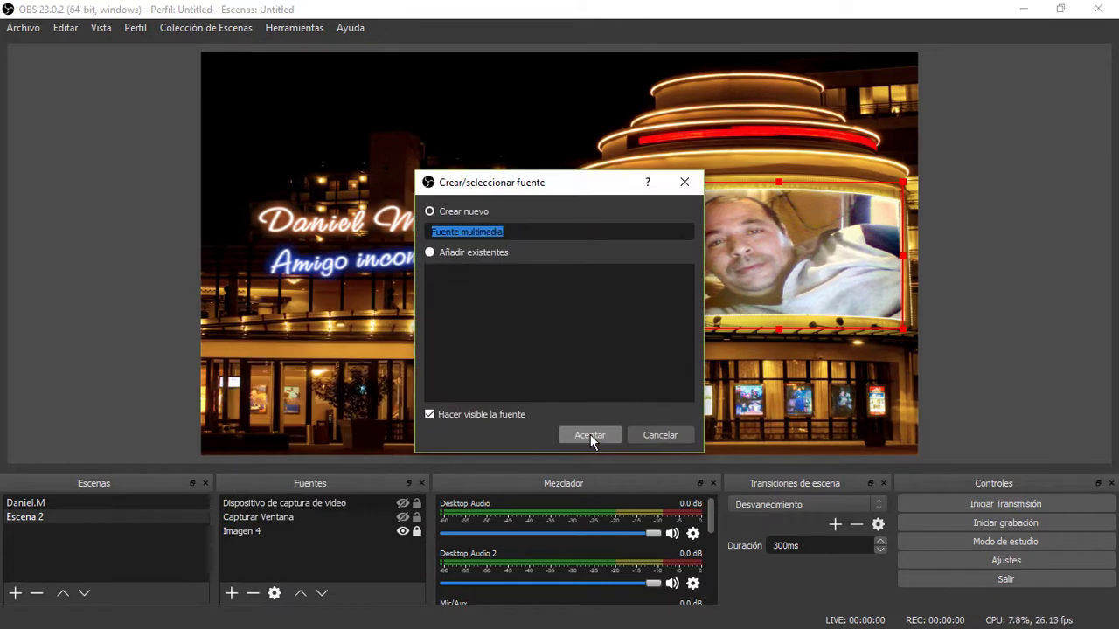
{"action": "left_click", "coordinate": [590, 434]}
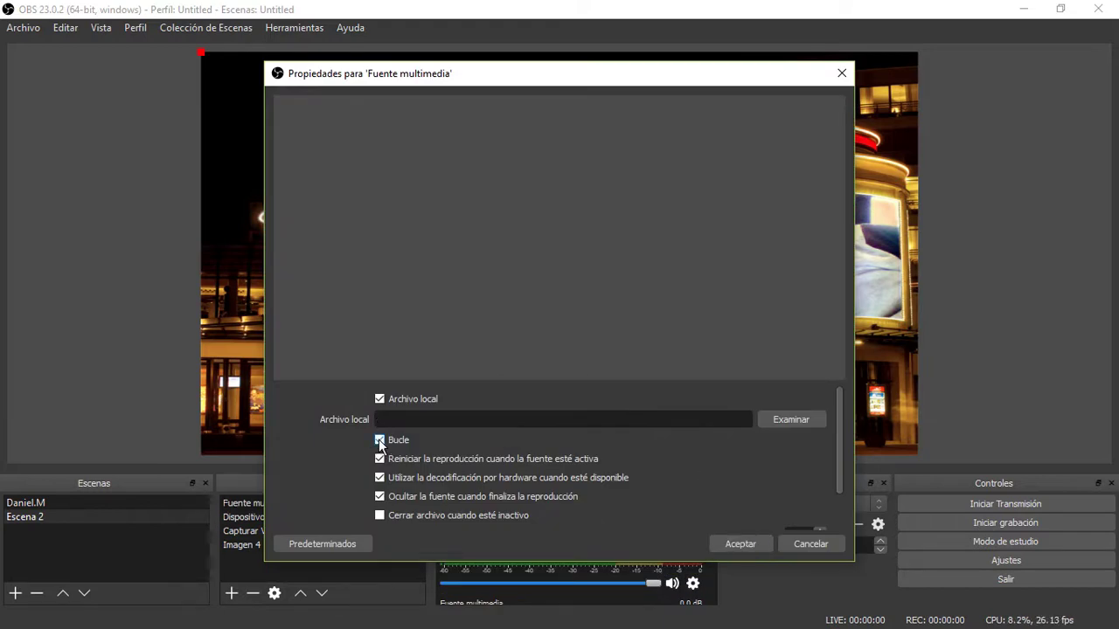
Step: Set the media source to loop the local file mmm.mp4 from the Vídeos folder
{"action": "left_click", "coordinate": [379, 439]}
{"action": "left_click", "coordinate": [789, 419]}
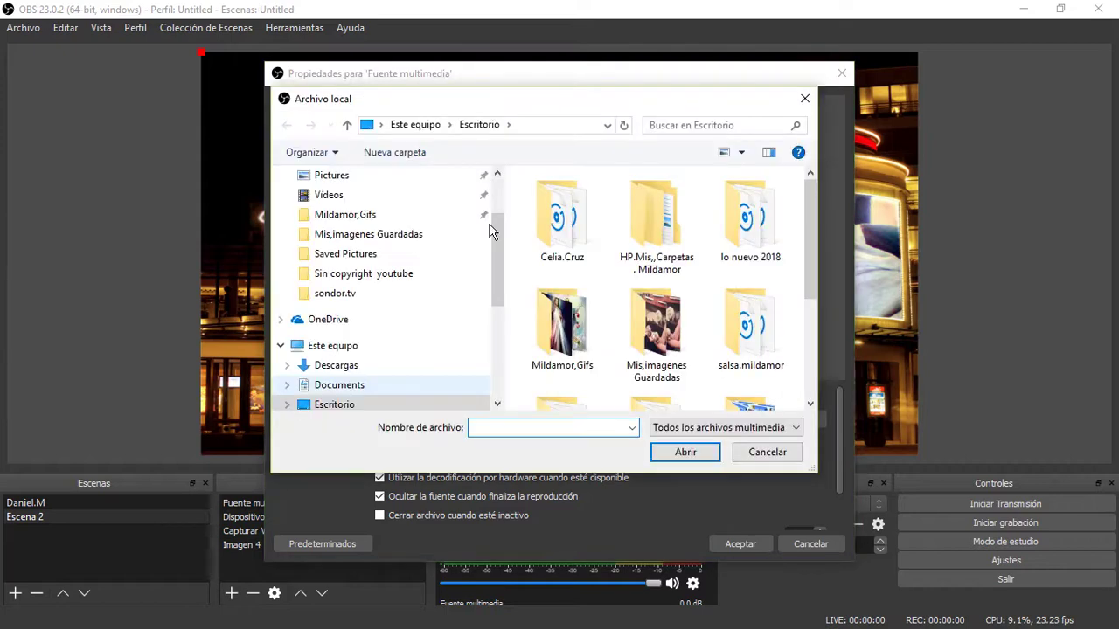
{"action": "scroll", "coordinate": [361, 244], "scroll_direction": "up", "scroll_amount": 2}
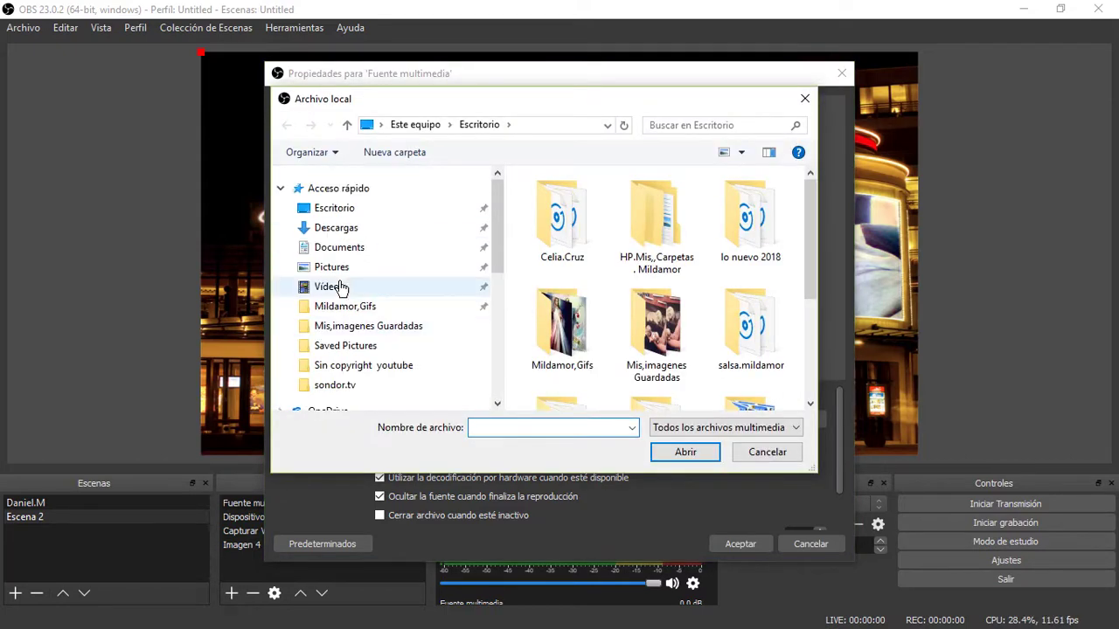
{"action": "left_click", "coordinate": [330, 287]}
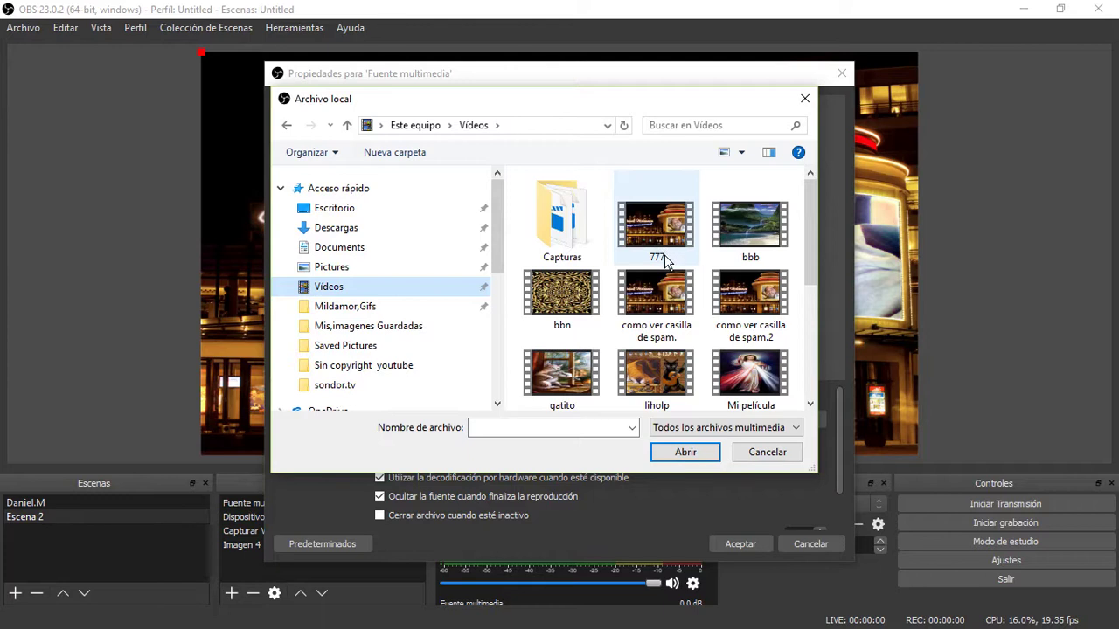
{"action": "scroll", "coordinate": [660, 263], "scroll_direction": "down", "scroll_amount": 1}
{"action": "left_click", "coordinate": [671, 392]}
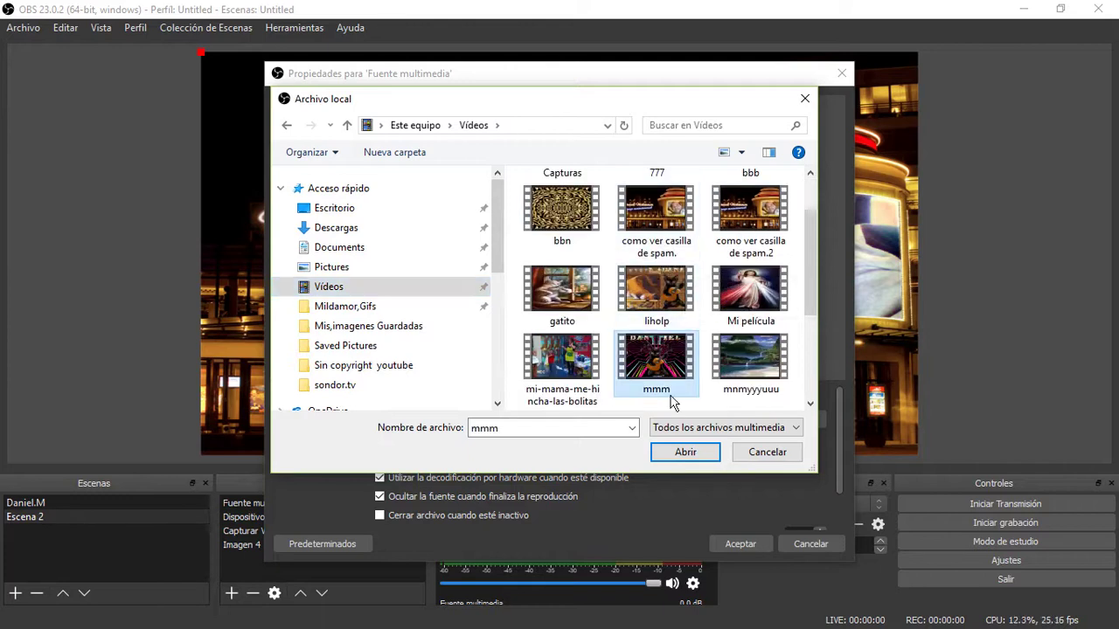
{"action": "left_click", "coordinate": [686, 451]}
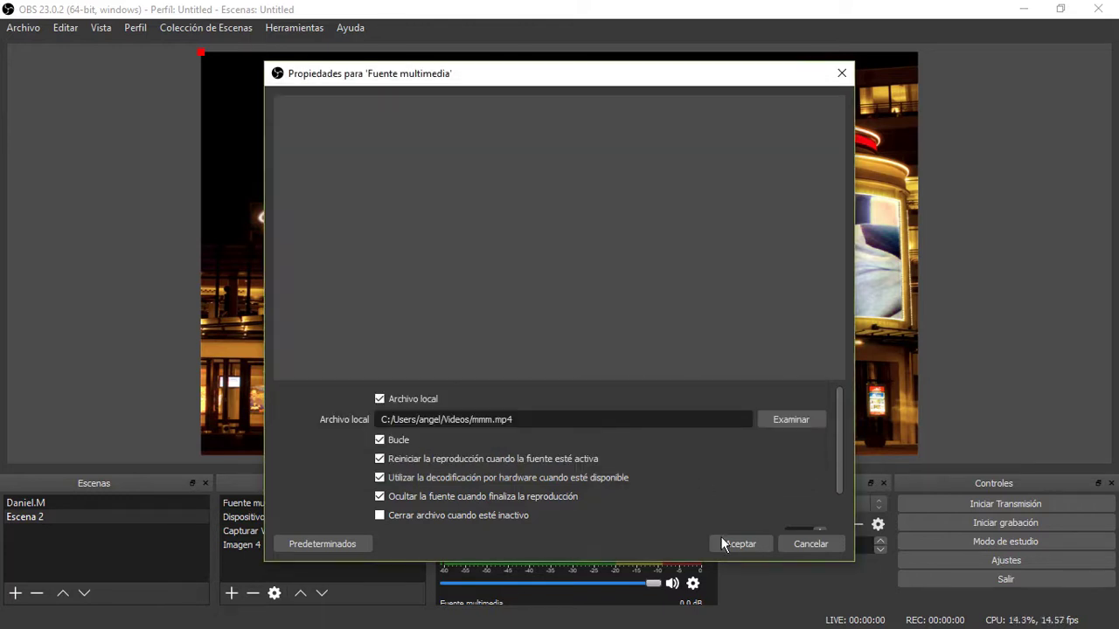
{"action": "left_click", "coordinate": [740, 544]}
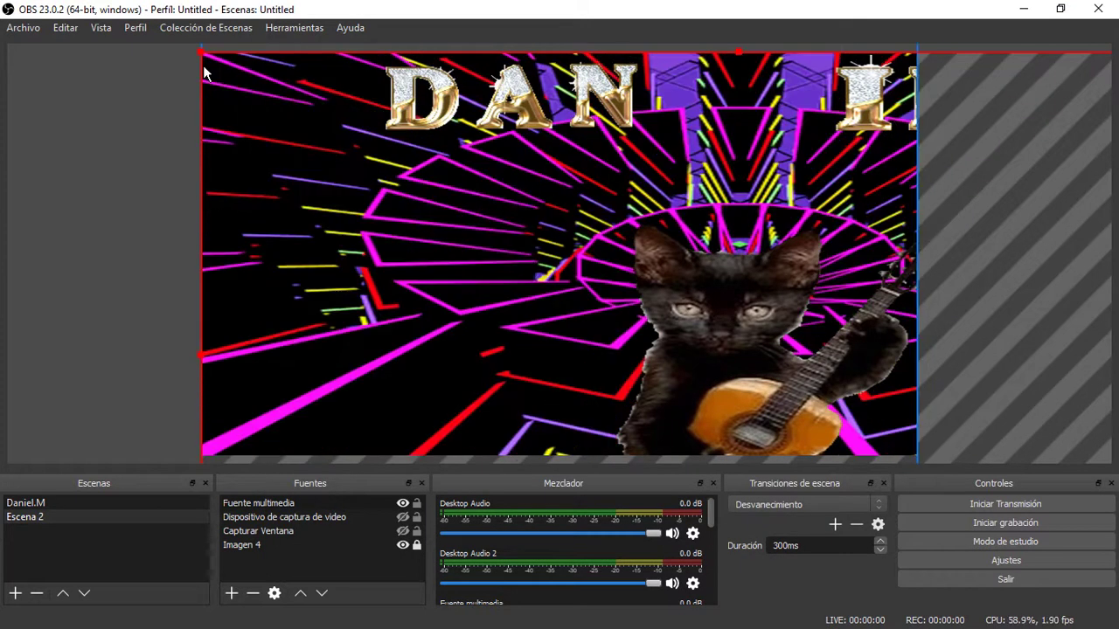
Step: Stretch the oversized media source to the screen so it fills the canvas
{"action": "left_click_drag", "start_coordinate": [204, 73], "coordinate": [357, 98]}
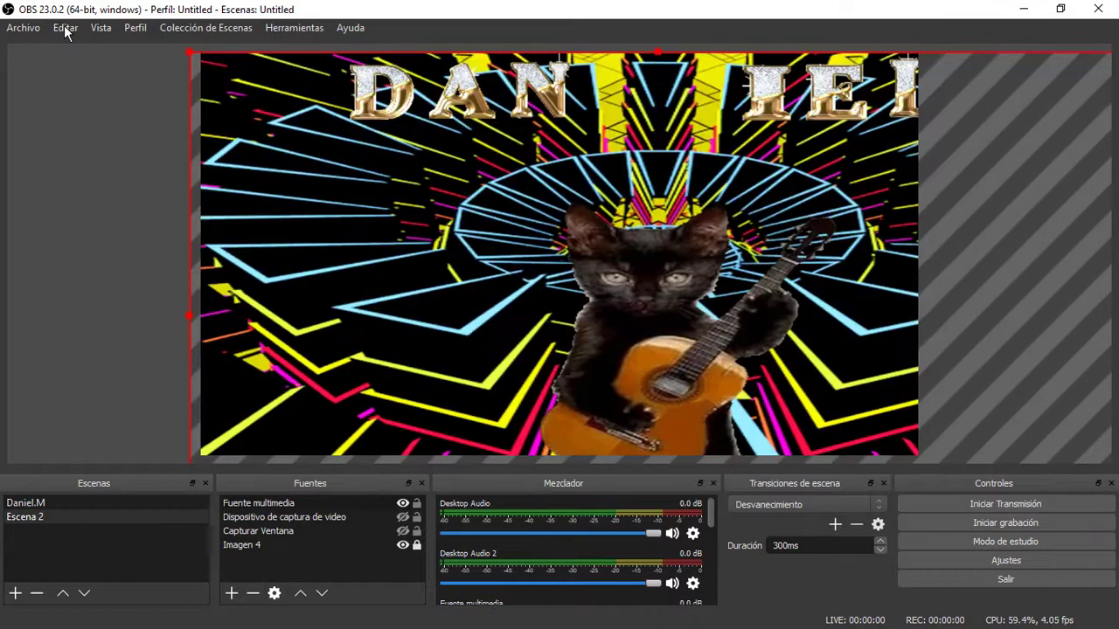
{"action": "left_click", "coordinate": [65, 29]}
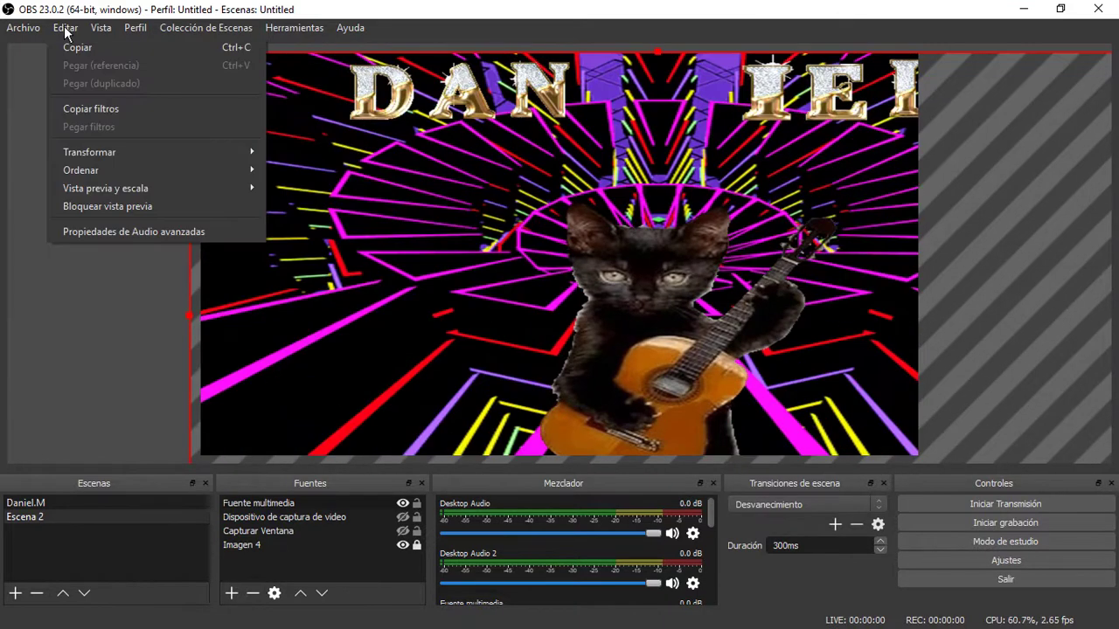
{"action": "mouse_move", "coordinate": [131, 152]}
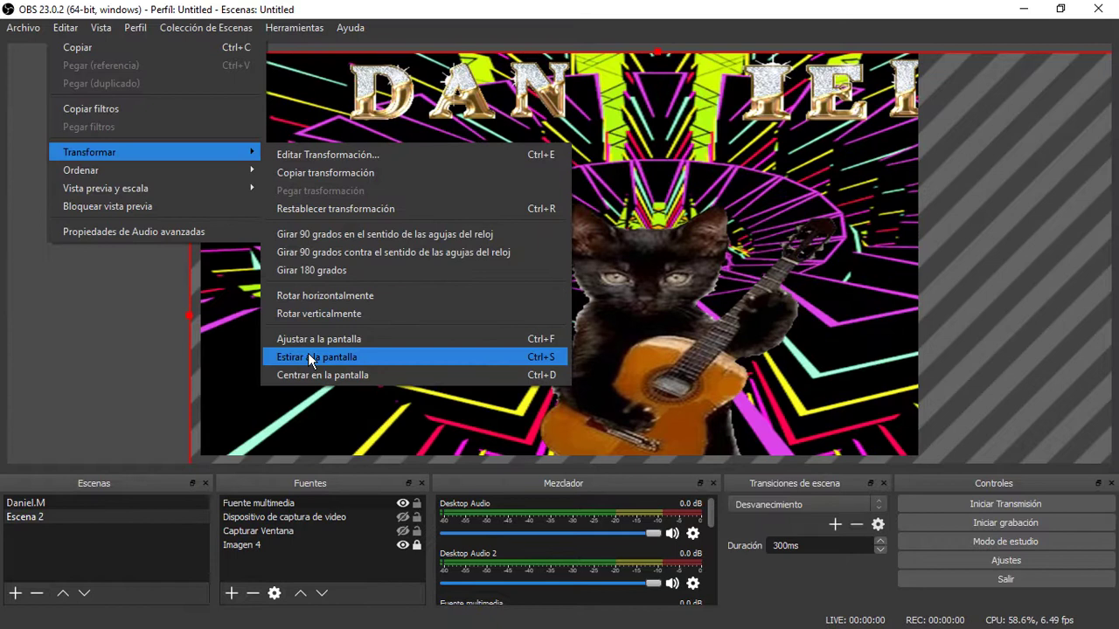
{"action": "left_click", "coordinate": [307, 356]}
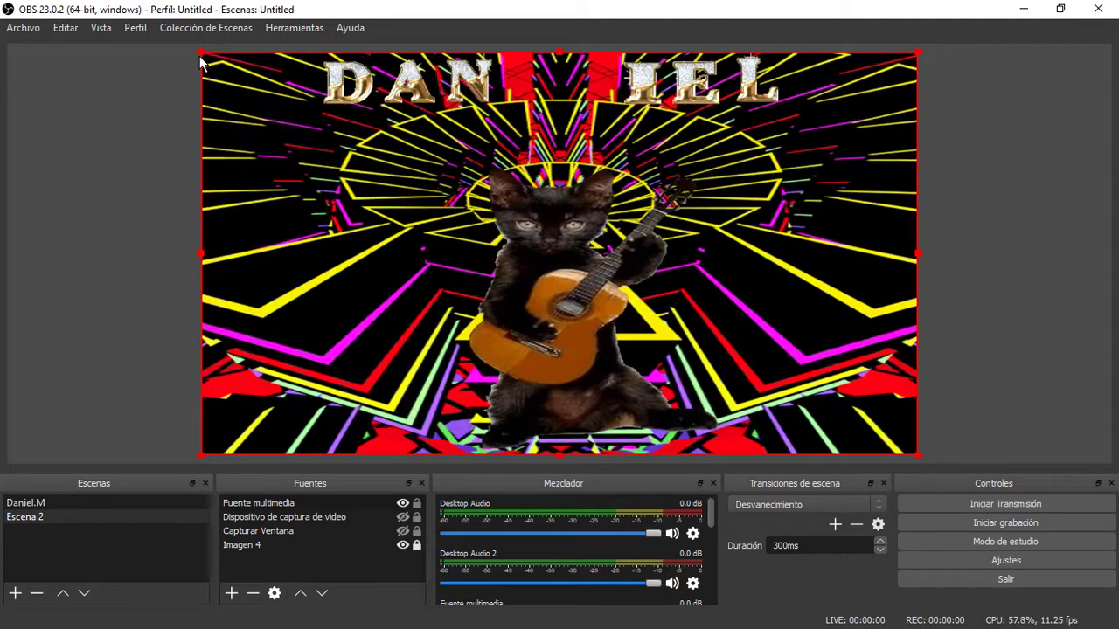
Step: Shrink the media source, move it onto the theatre's billboard, and adjust its height and width to cover the billboard
{"action": "left_click_drag", "start_coordinate": [201, 52], "coordinate": [681, 267]}
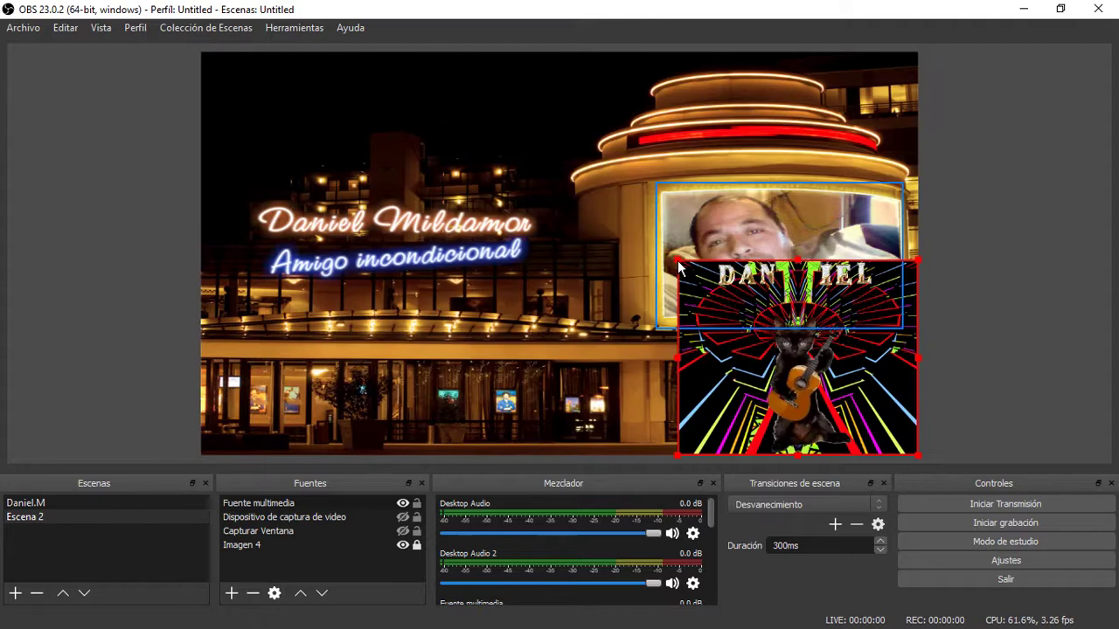
{"action": "left_click_drag", "start_coordinate": [808, 300], "coordinate": [782, 218]}
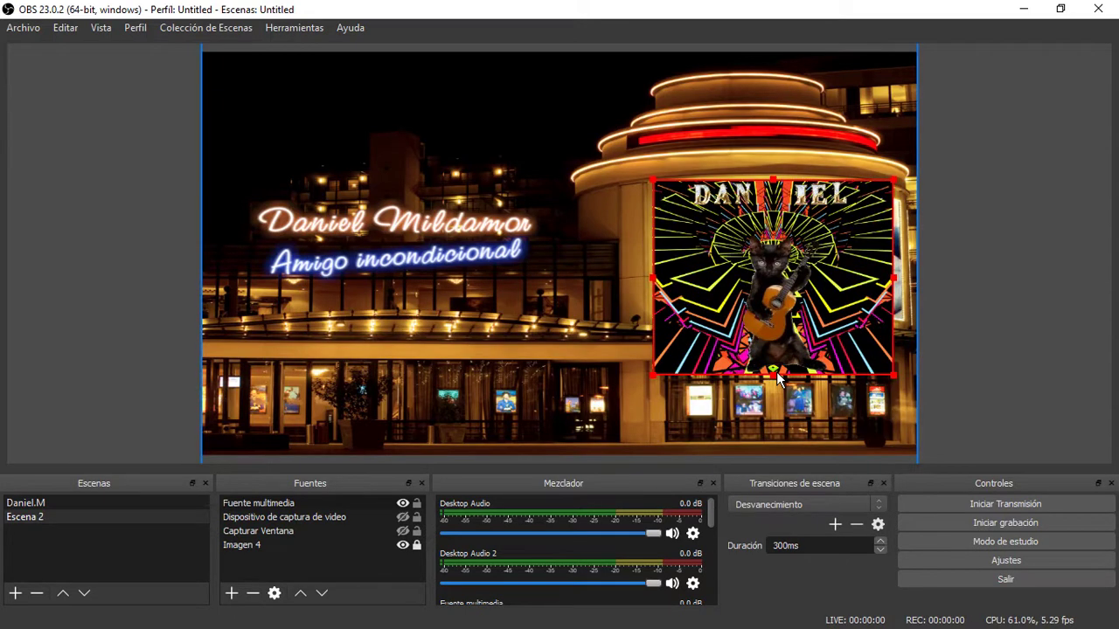
{"action": "left_click_drag", "start_coordinate": [776, 371], "coordinate": [806, 268]}
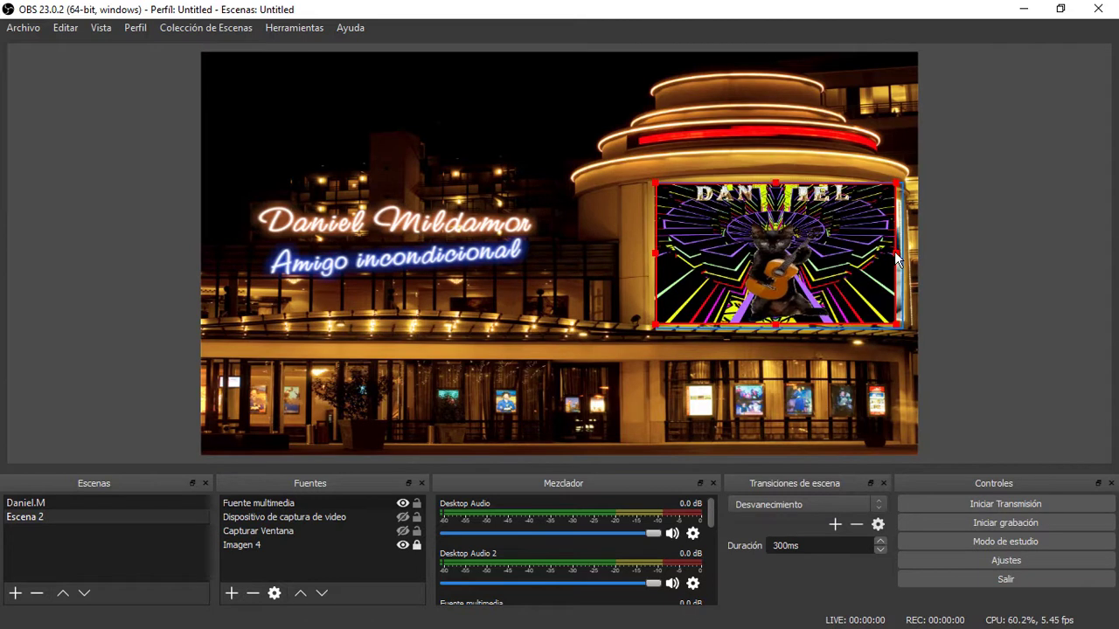
{"action": "left_click_drag", "start_coordinate": [894, 251], "coordinate": [906, 251]}
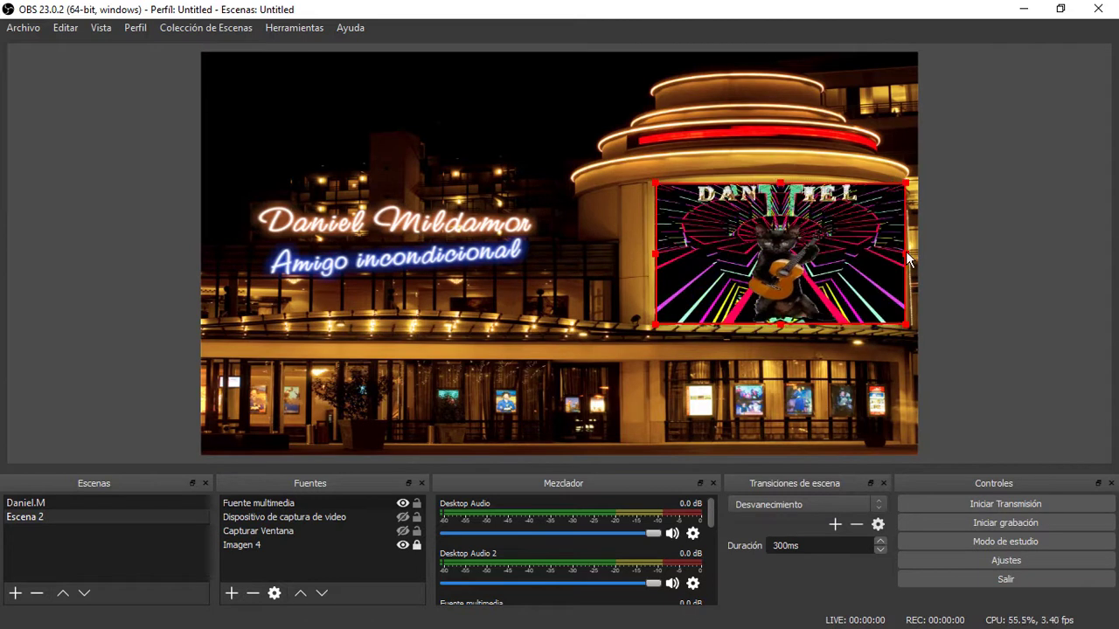
{"action": "left_click", "coordinate": [130, 257]}
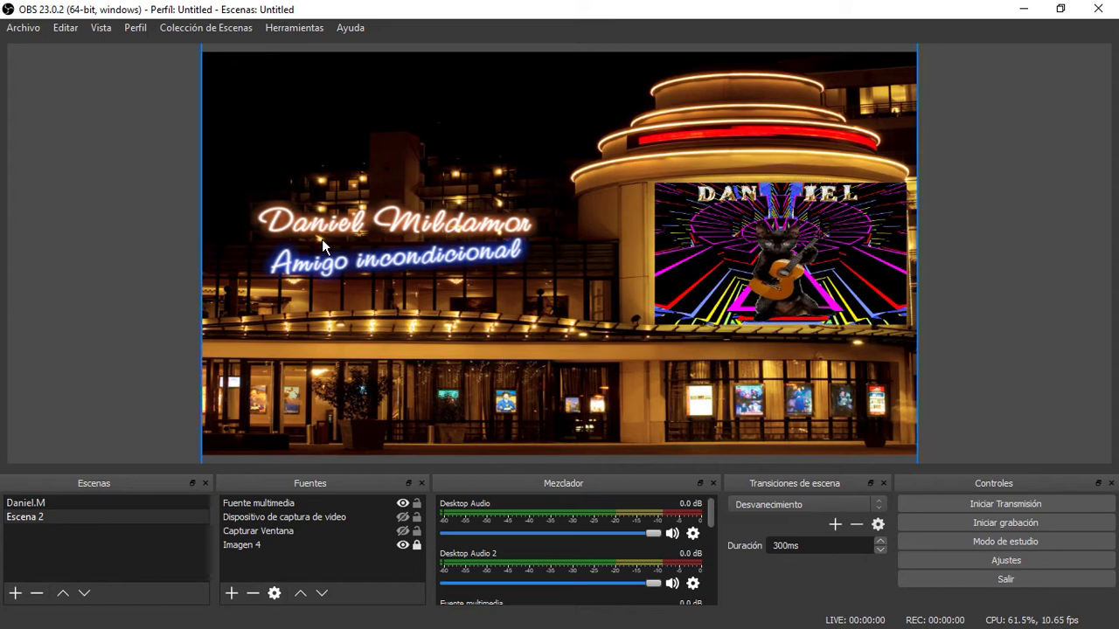
Step: Swap the billboard content from Fuente multimedia to the video capture device, and enable studio mode
{"action": "left_click", "coordinate": [402, 504]}
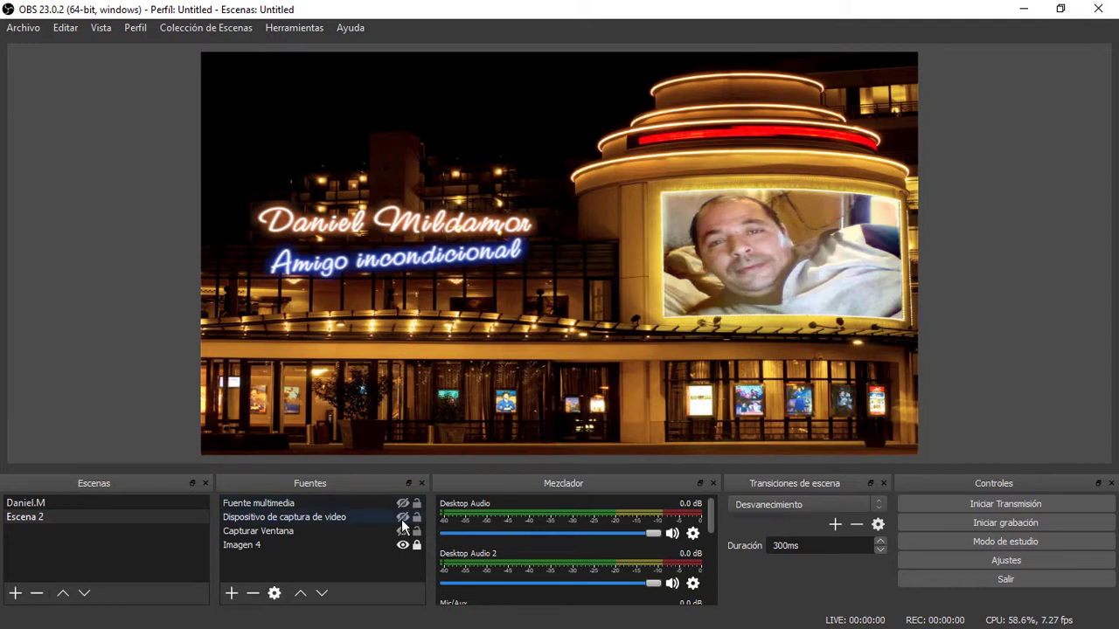
{"action": "left_click", "coordinate": [402, 517]}
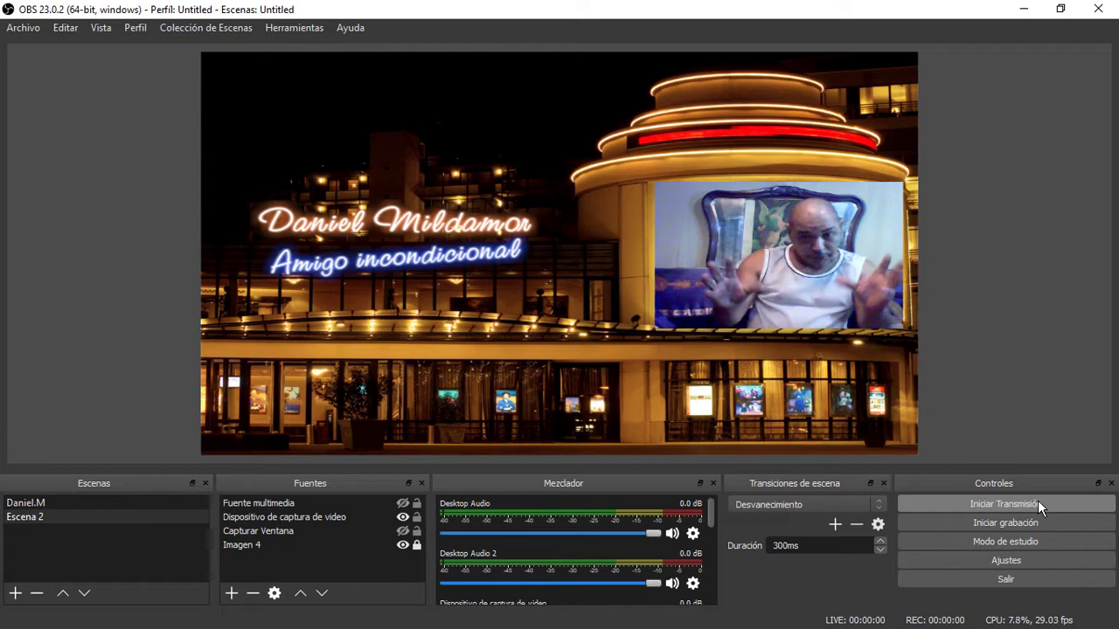
{"action": "left_click", "coordinate": [1007, 541]}
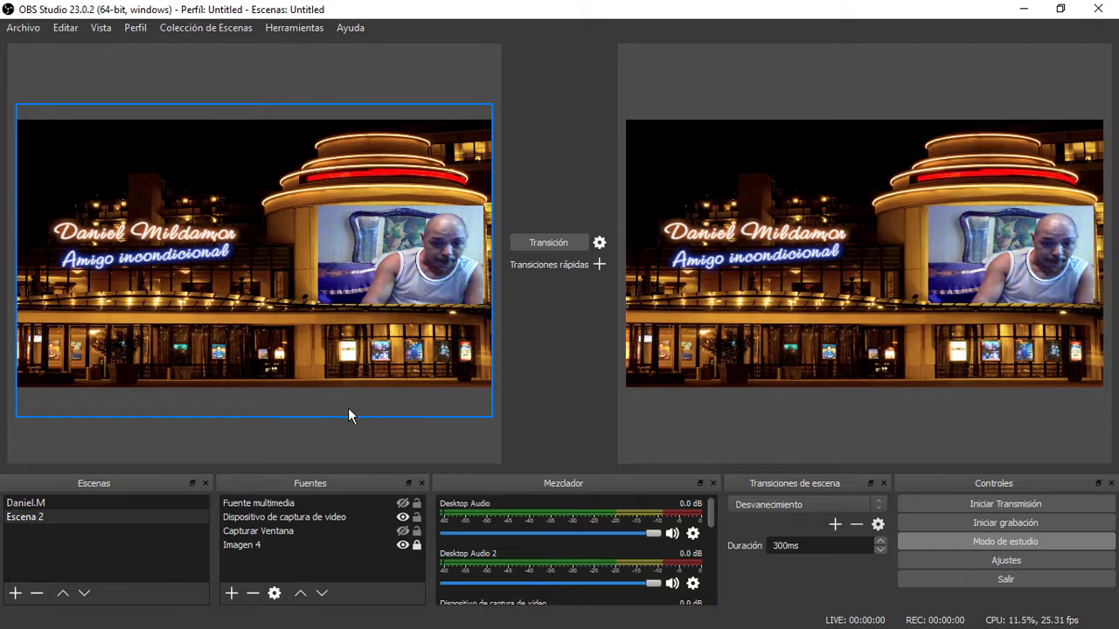
Step: Hide the video capture device, show Fuente multimedia in the studio mode preview scene, and select the media source
{"action": "left_click", "coordinate": [403, 519]}
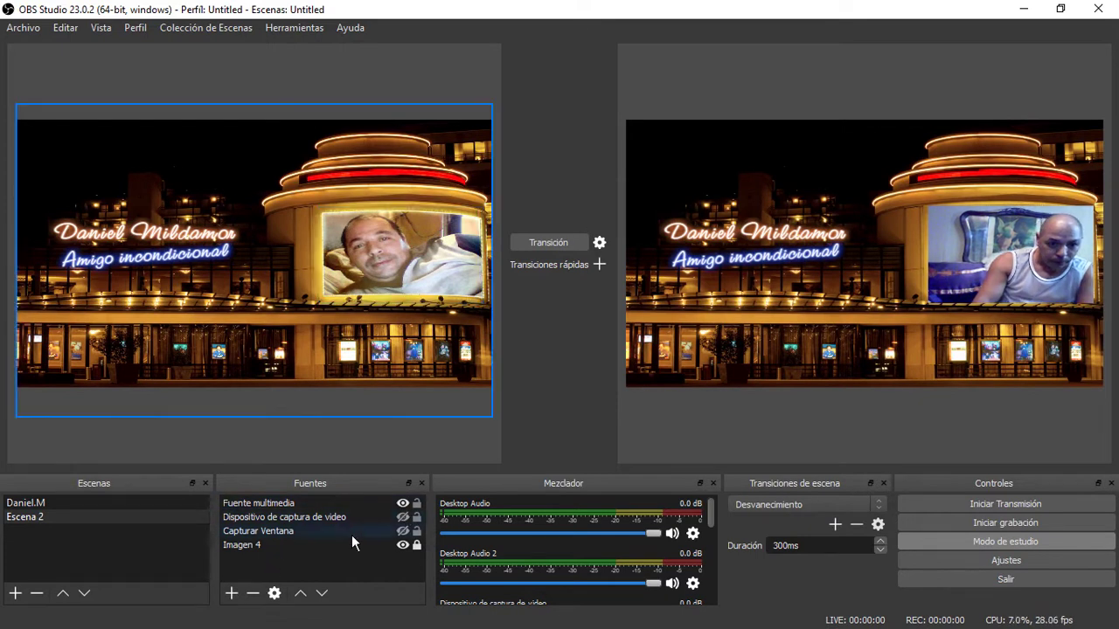
{"action": "left_click", "coordinate": [280, 503]}
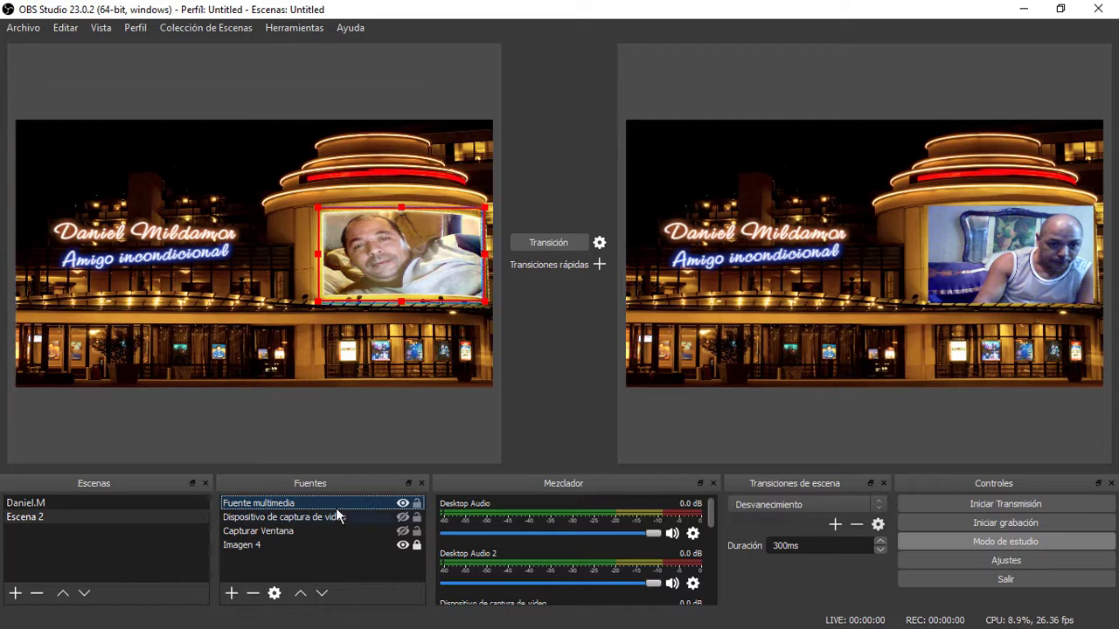
{"action": "left_click", "coordinate": [403, 516]}
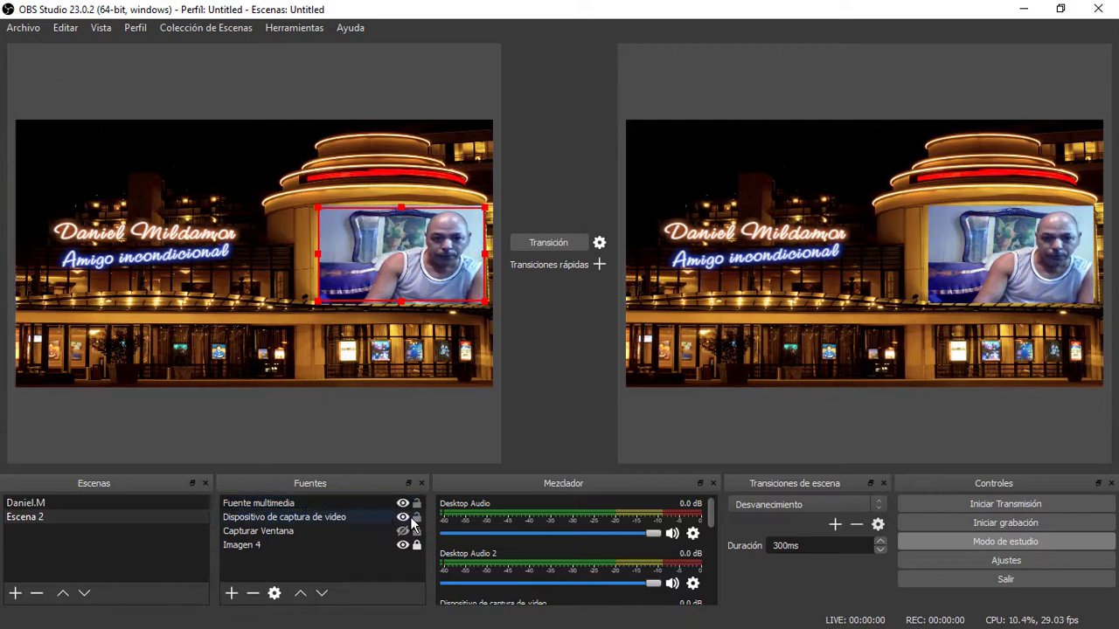
{"action": "left_click", "coordinate": [403, 517]}
{"action": "left_click", "coordinate": [323, 504]}
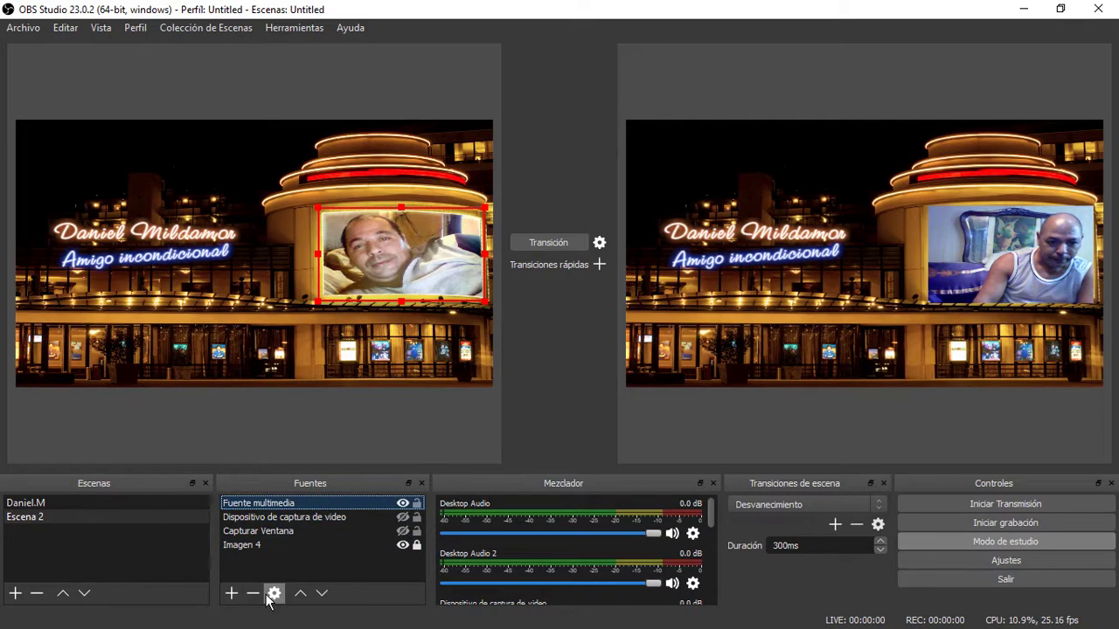
Step: Move Fuente multimedia down to the end of the source list and back up to the first place
{"action": "left_click", "coordinate": [322, 593]}
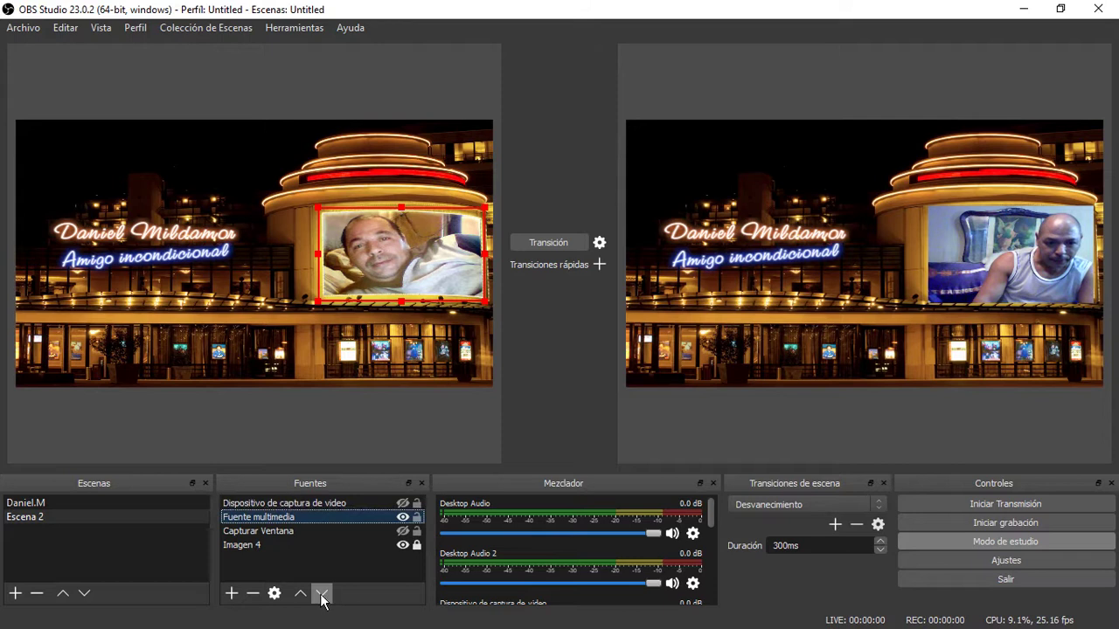
{"action": "left_click", "coordinate": [322, 594]}
{"action": "left_click", "coordinate": [322, 594]}
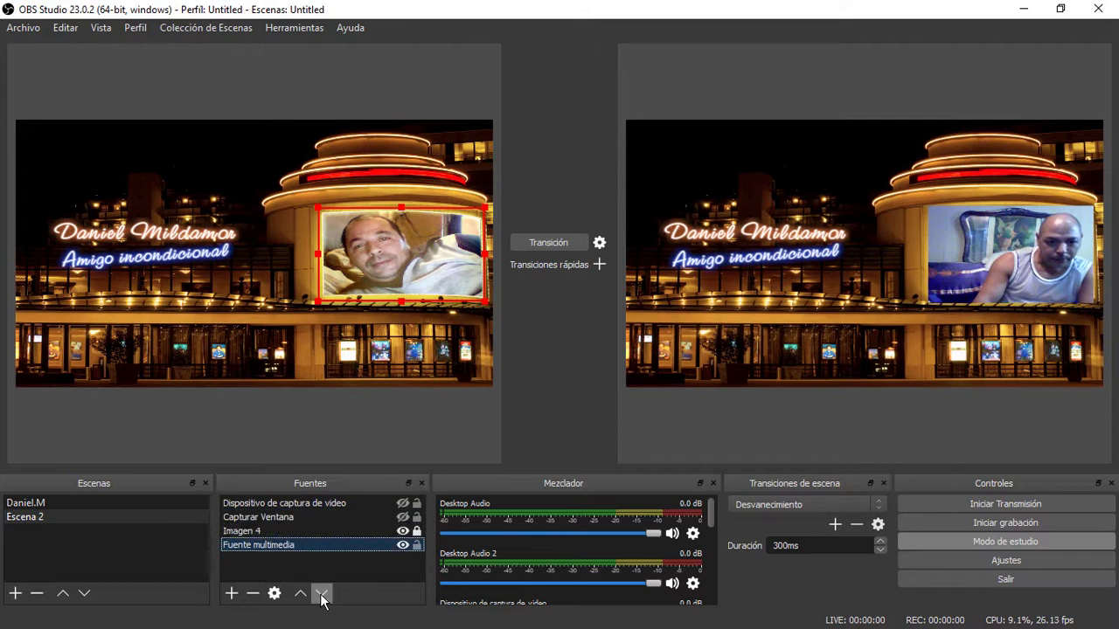
{"action": "left_click", "coordinate": [300, 594]}
{"action": "left_click", "coordinate": [300, 594]}
{"action": "left_click", "coordinate": [300, 593]}
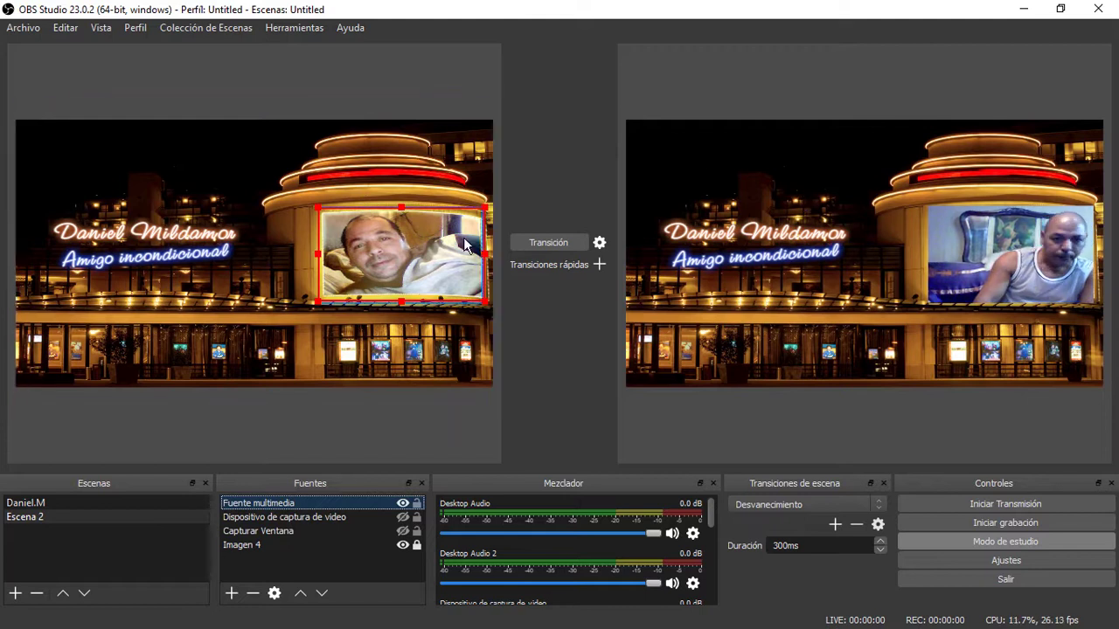
Step: Show Capturar Ventana in the preview, hide Fuente multimedia and the video capture device, and transition the preview to the program output
{"action": "left_click", "coordinate": [402, 517]}
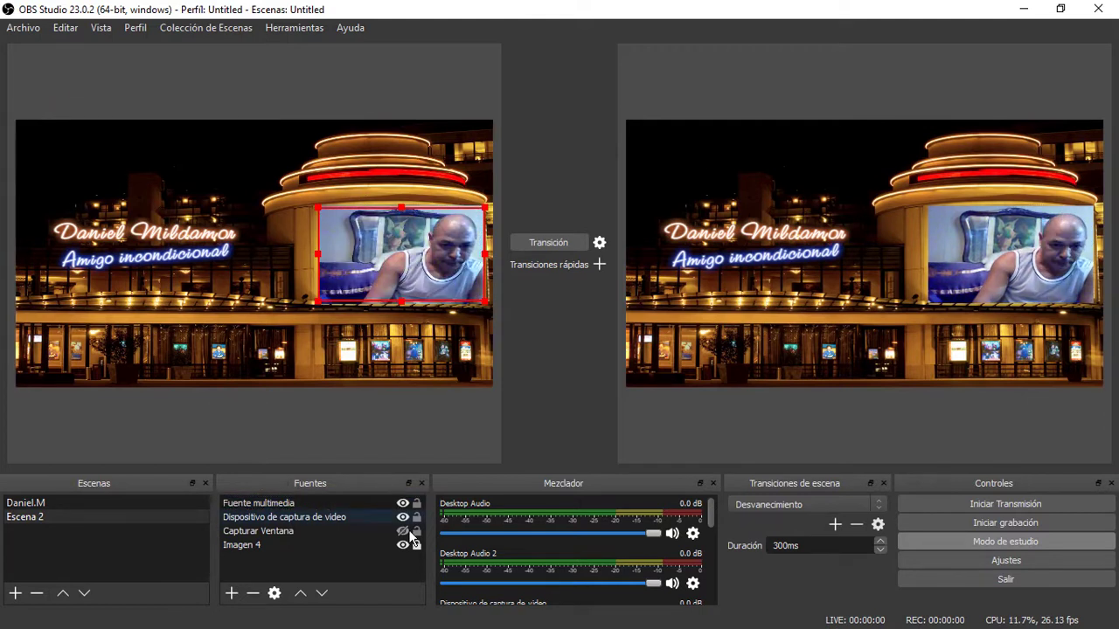
{"action": "left_click", "coordinate": [403, 531]}
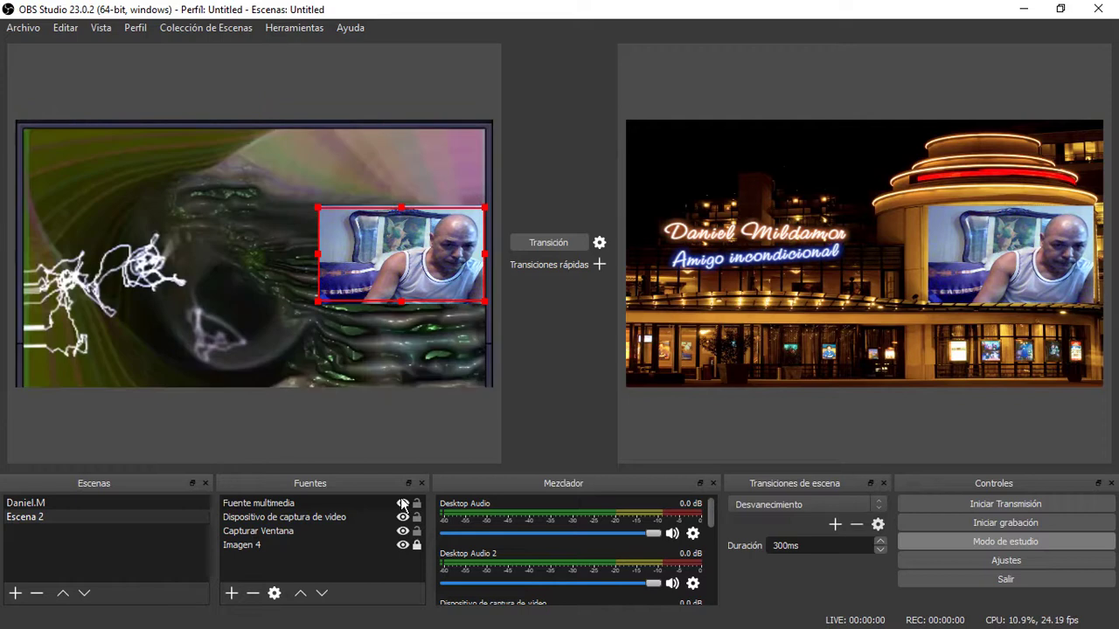
{"action": "left_click", "coordinate": [402, 504]}
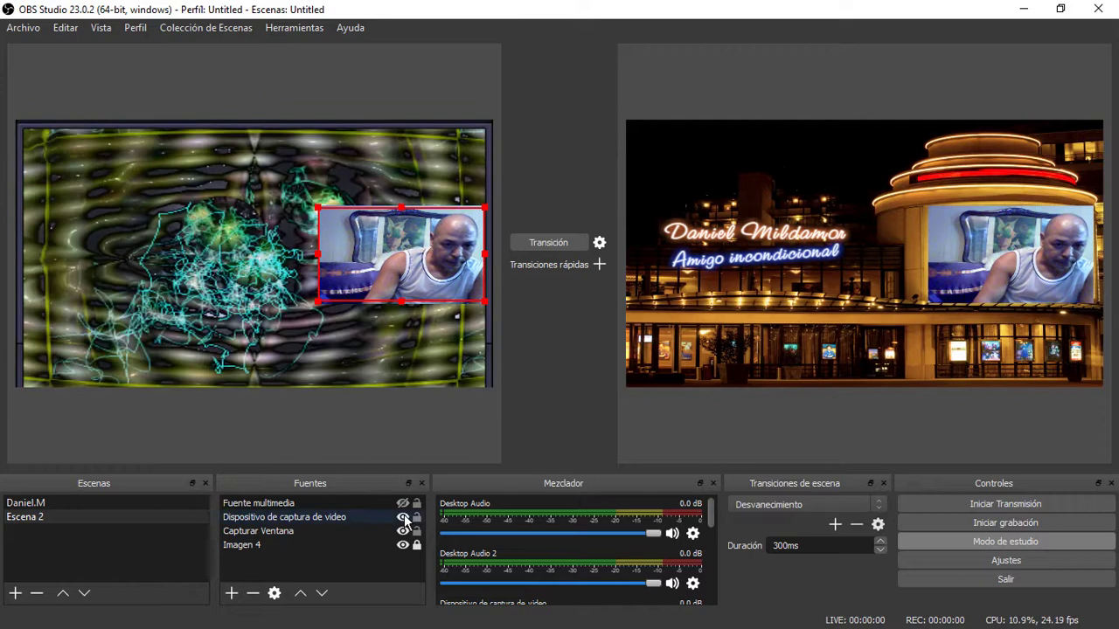
{"action": "left_click", "coordinate": [403, 517]}
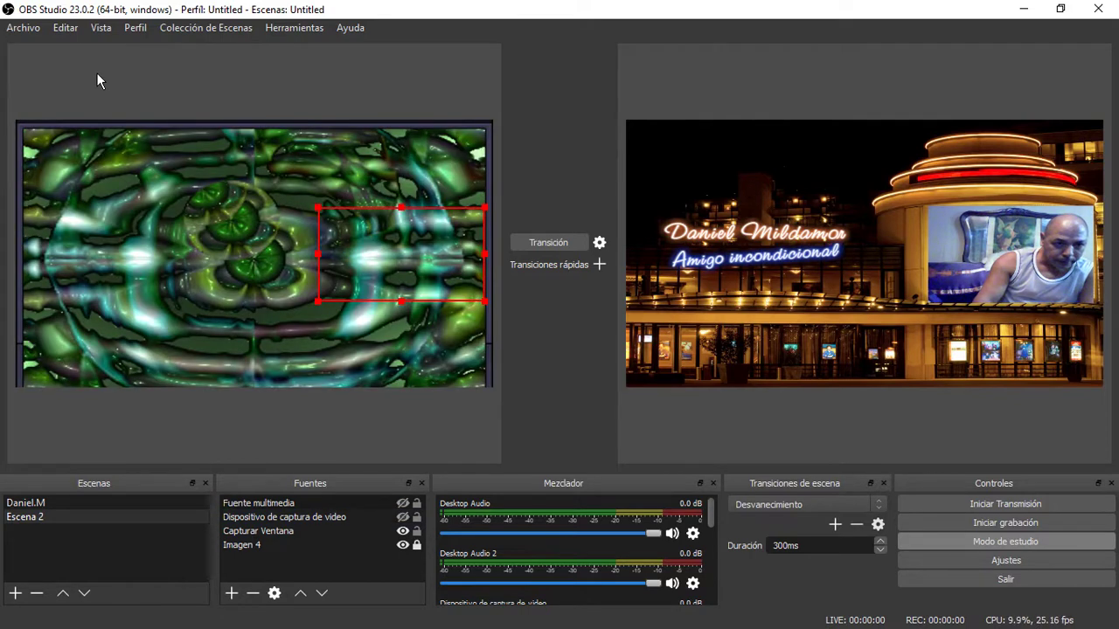
{"action": "left_click", "coordinate": [98, 76]}
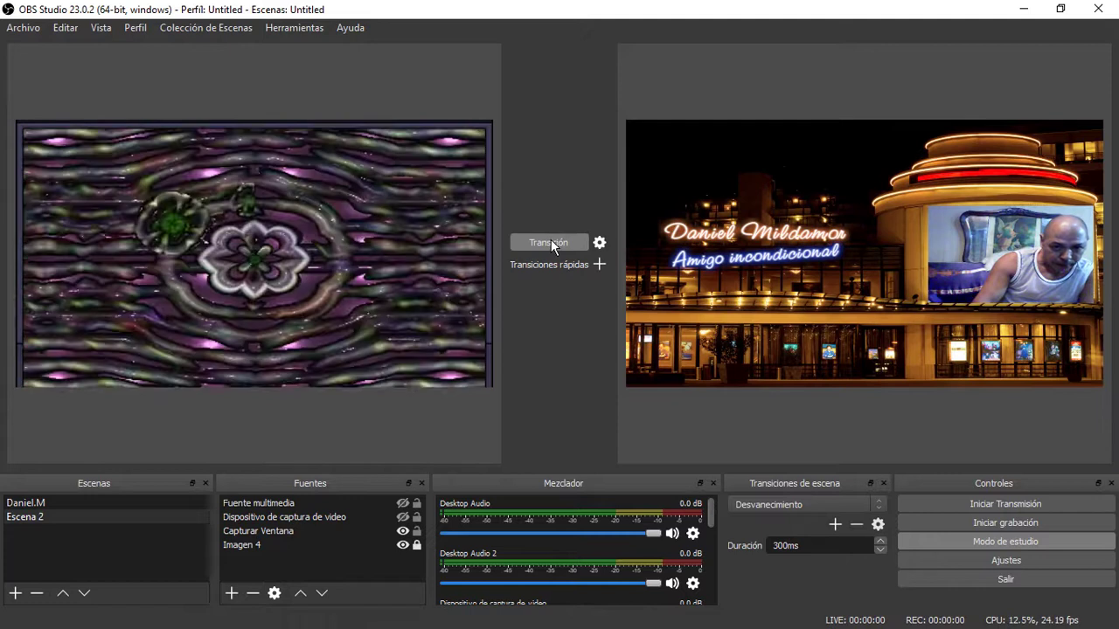
{"action": "left_click", "coordinate": [550, 241]}
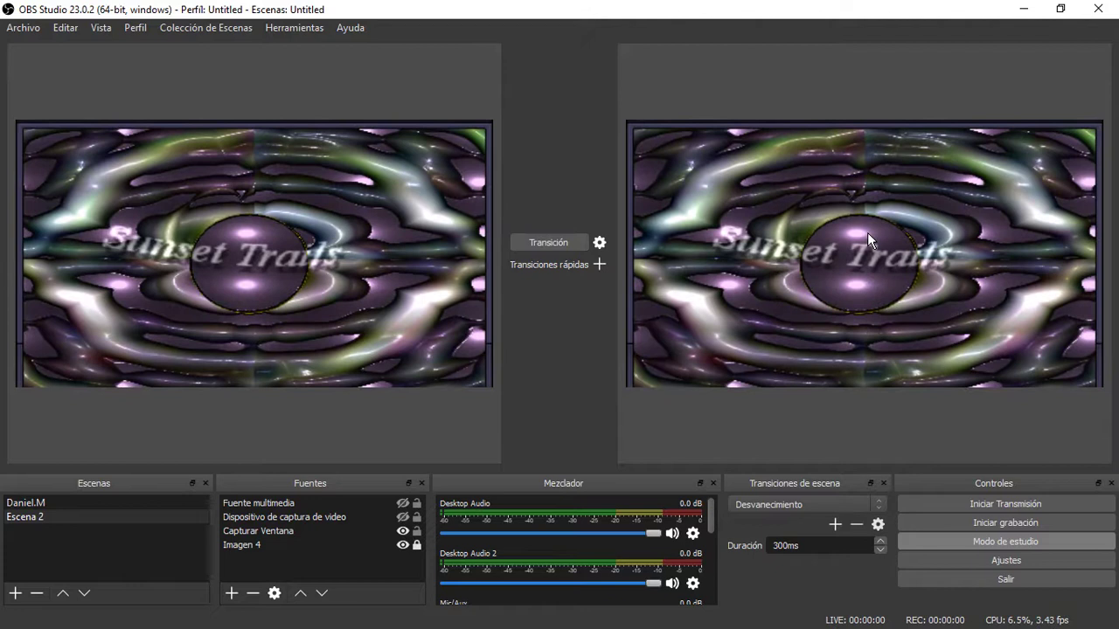
{"action": "left_click", "coordinate": [217, 273]}
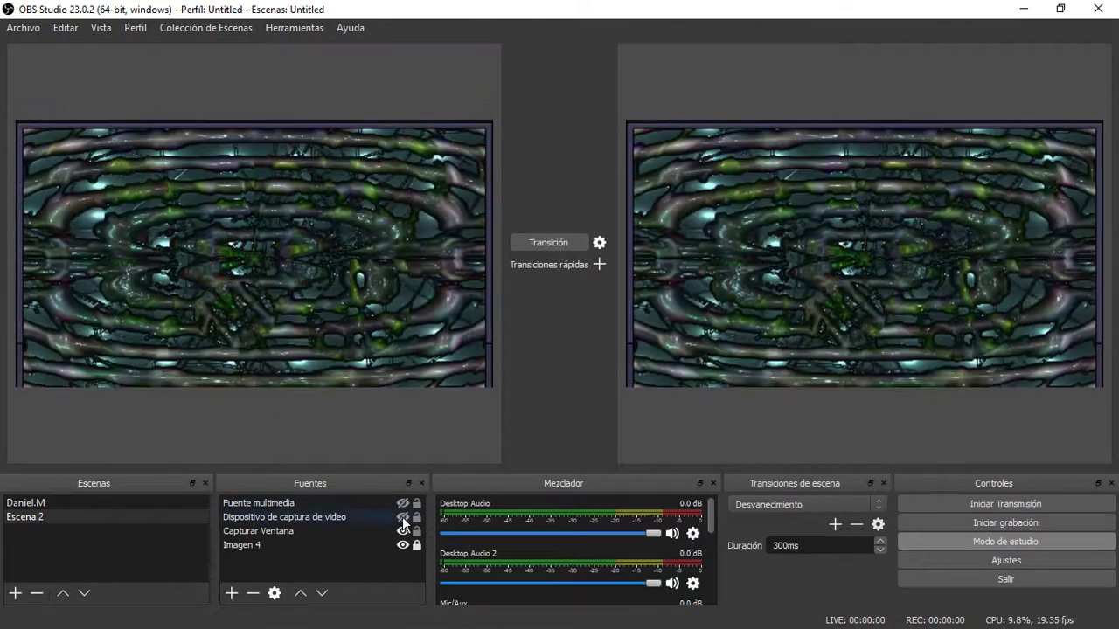
Step: Show the video capture device and Fuente multimedia in the preview, and hide Capturar Ventana to reveal the theatre image
{"action": "left_click", "coordinate": [403, 516]}
{"action": "left_click", "coordinate": [403, 503]}
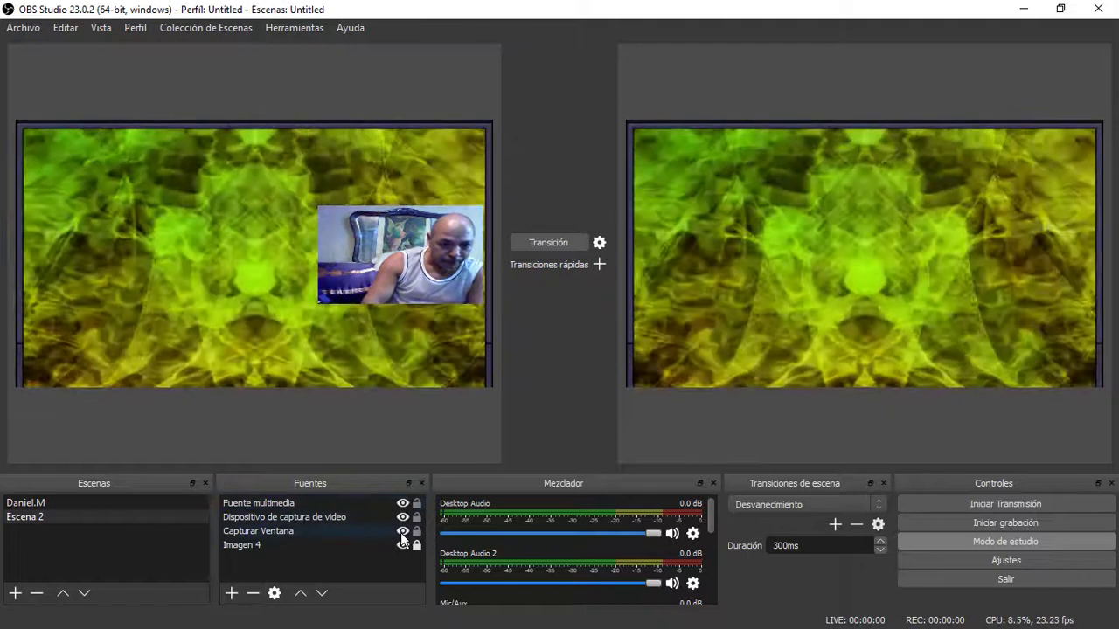
{"action": "left_click", "coordinate": [402, 530]}
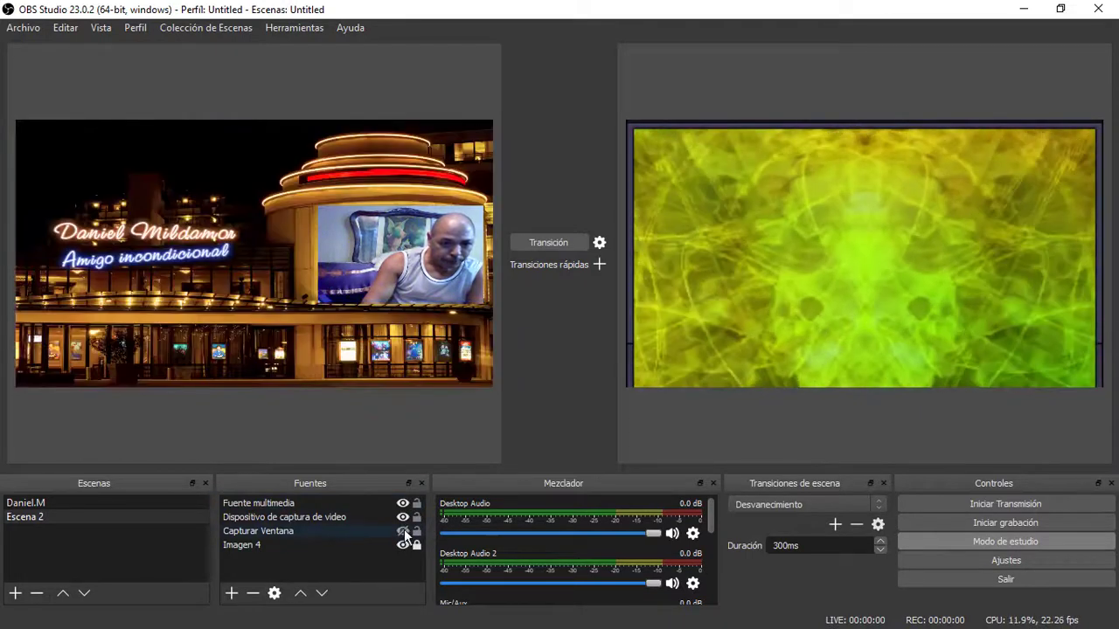
{"action": "left_click", "coordinate": [403, 531]}
{"action": "left_click", "coordinate": [403, 530]}
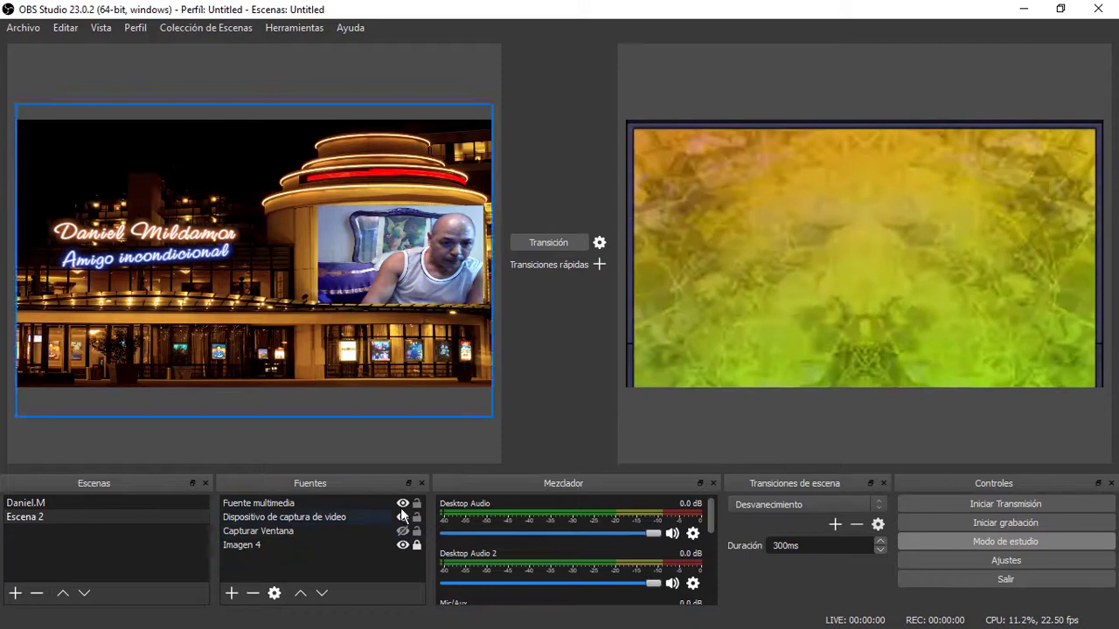
Step: Move the video capture device above Fuente multimedia in the source order
{"action": "left_click", "coordinate": [367, 504]}
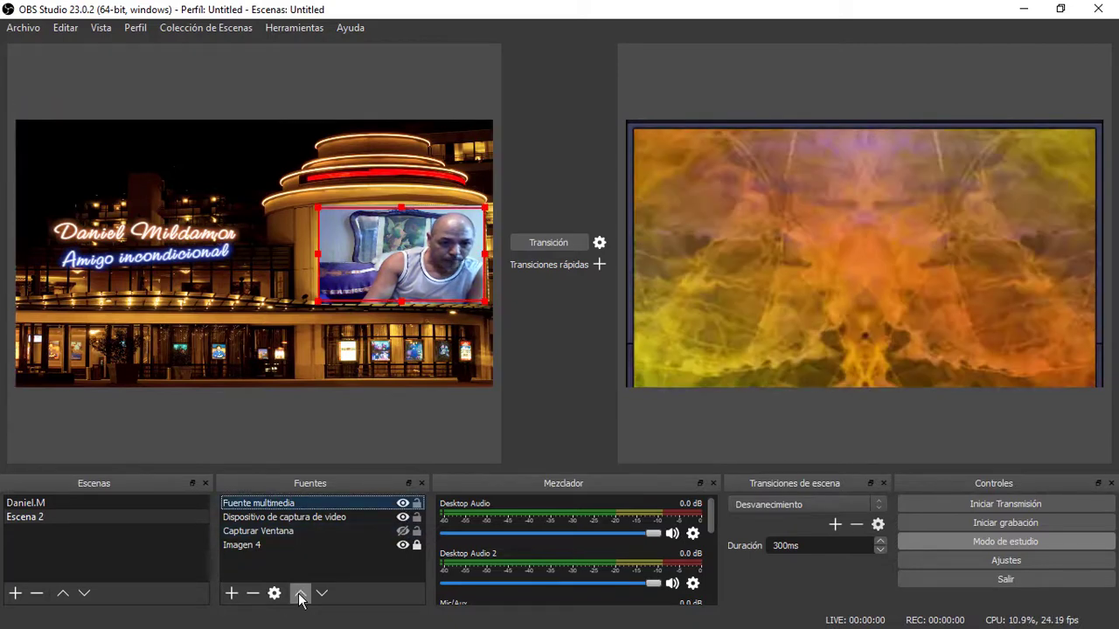
{"action": "left_click", "coordinate": [355, 520]}
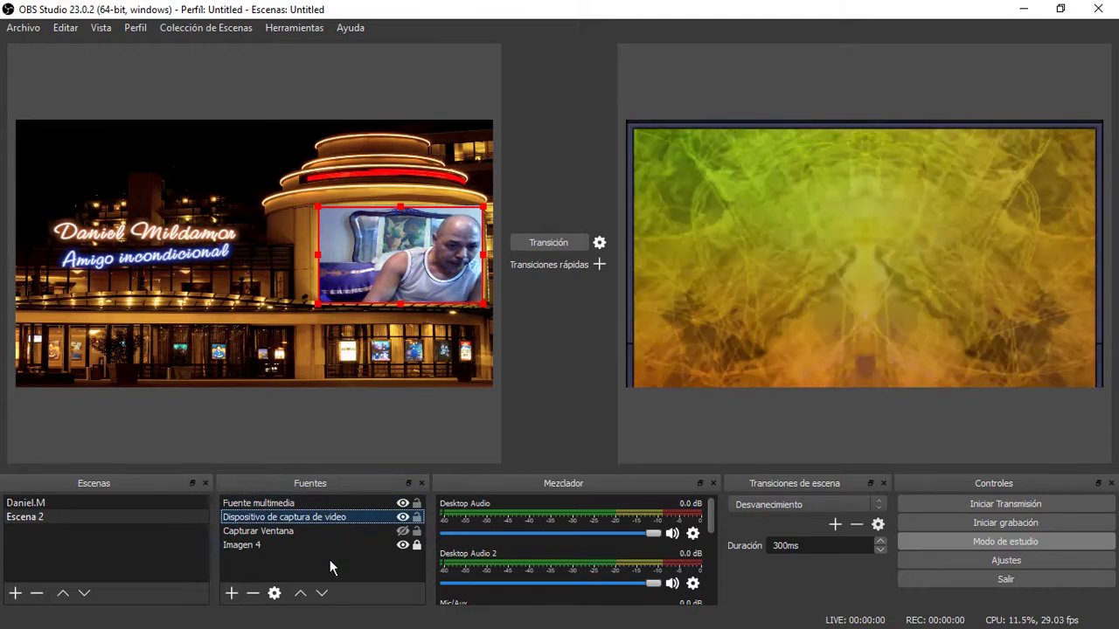
{"action": "left_click", "coordinate": [300, 594]}
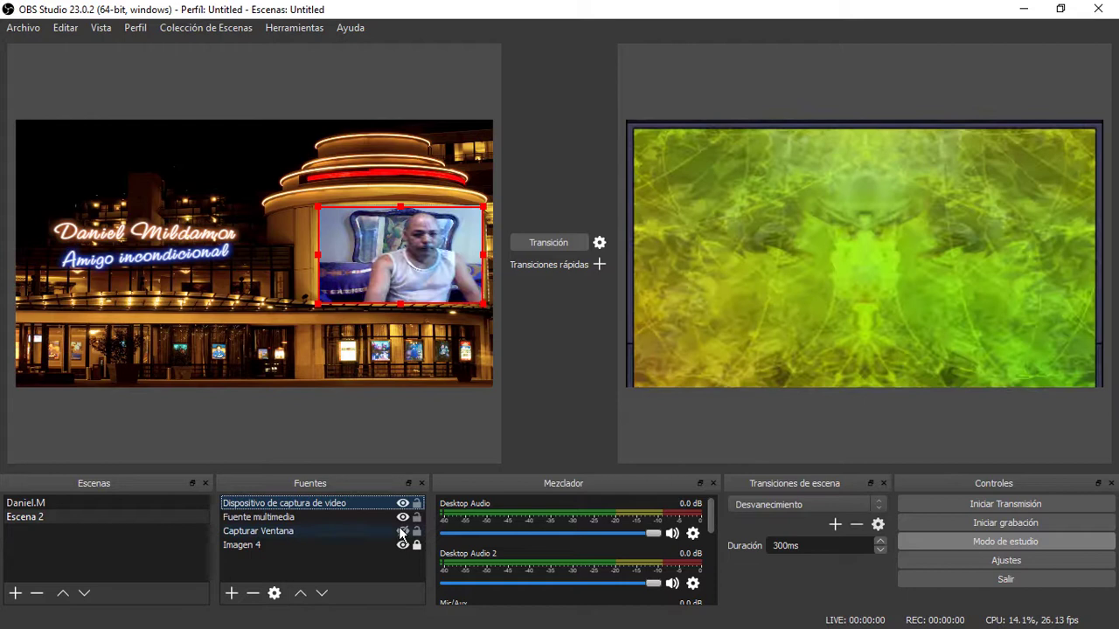
Step: Hide Fuente multimedia and transition the theatre scene with the webcam on its billboard to the program output
{"action": "left_click", "coordinate": [403, 517]}
{"action": "left_click", "coordinate": [402, 531]}
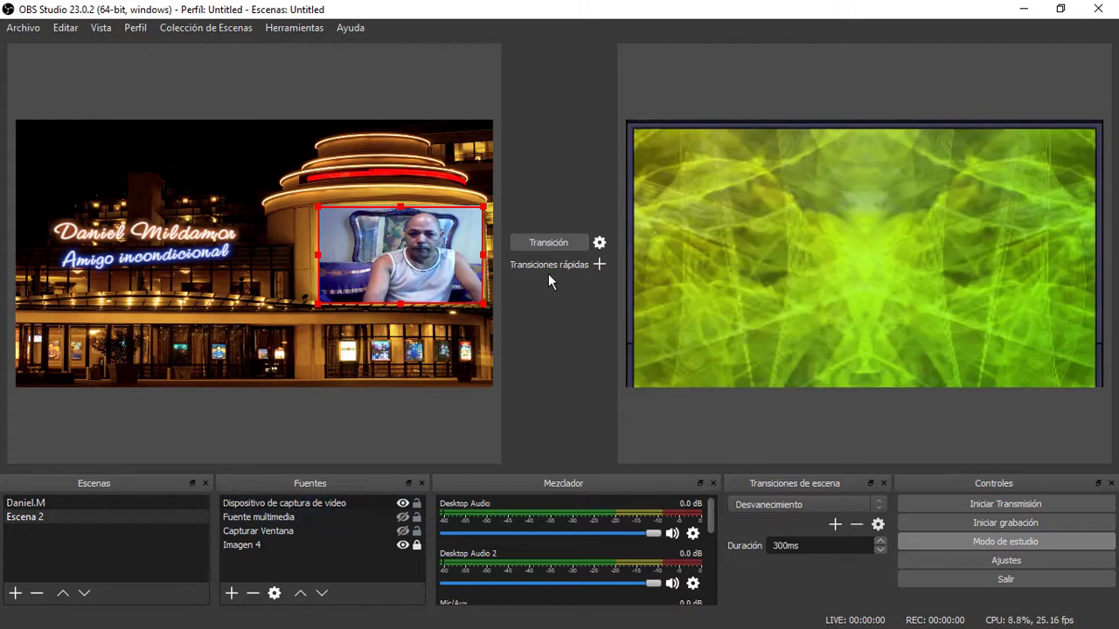
{"action": "left_click", "coordinate": [543, 241]}
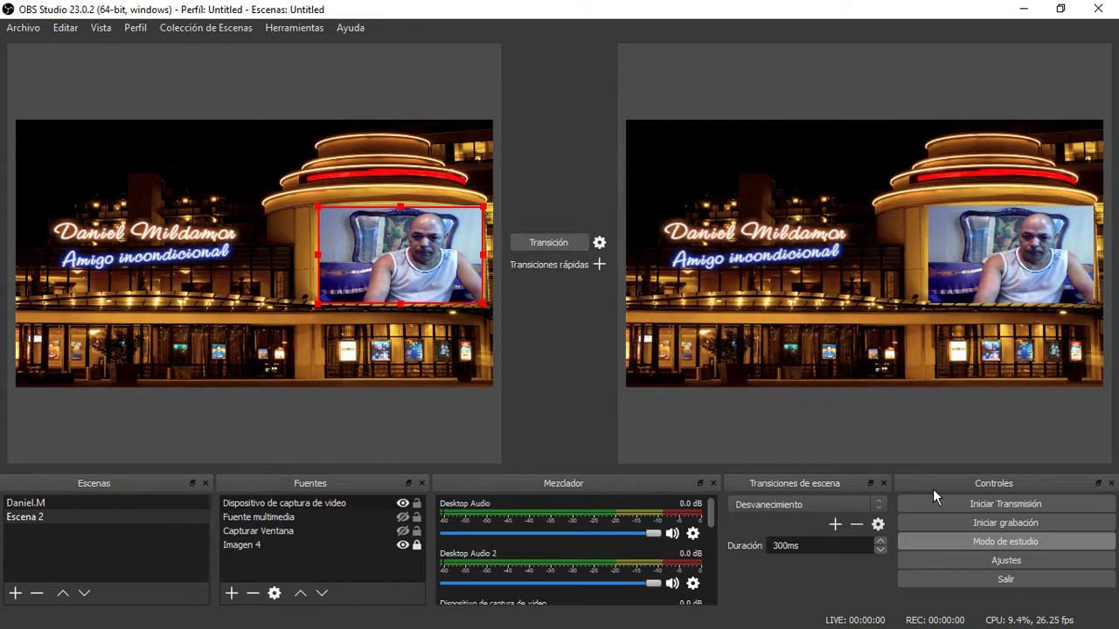
Step: Turn off studio mode and close OBS Studio
{"action": "left_click", "coordinate": [1002, 539]}
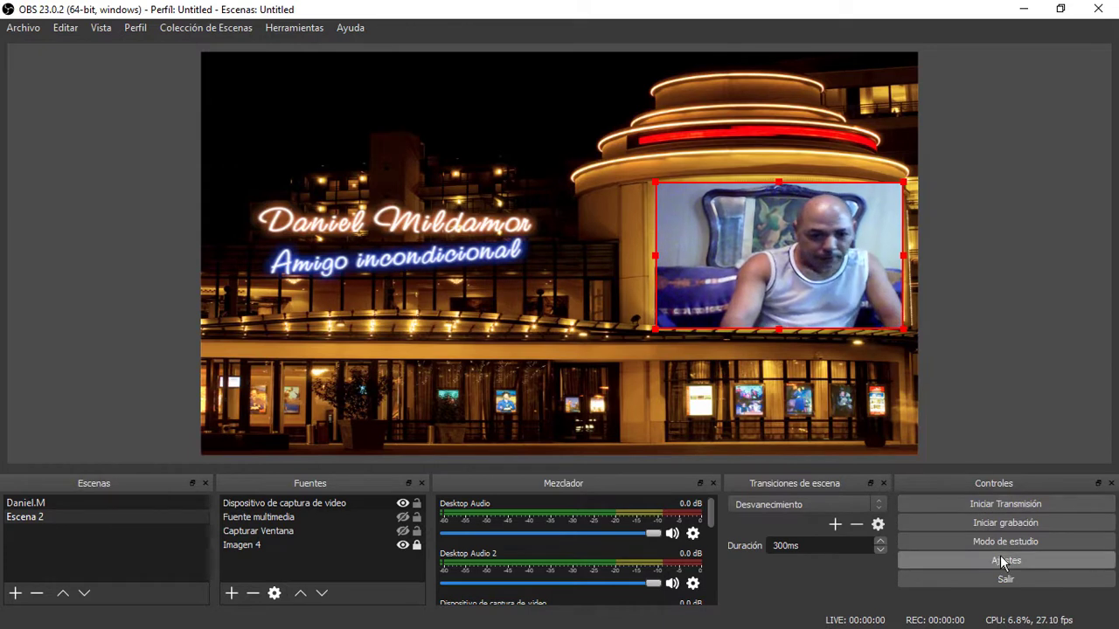
{"action": "left_click", "coordinate": [1097, 10]}
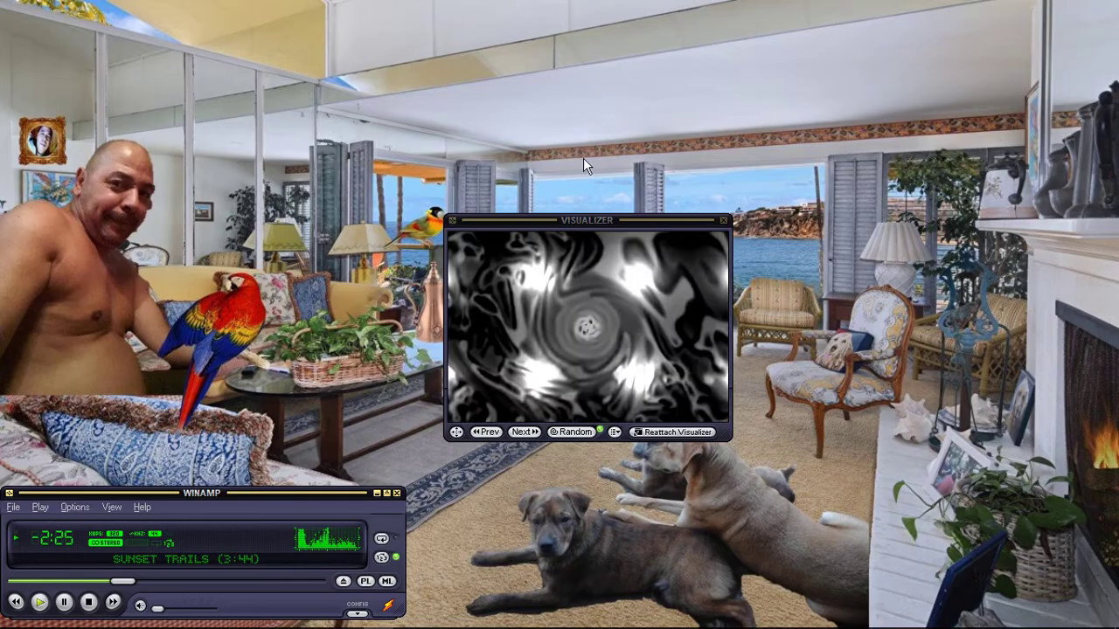
Step: Close the Winamp visualizer window and exit Winamp
{"action": "left_click", "coordinate": [679, 245]}
{"action": "key", "text": "Escape"}
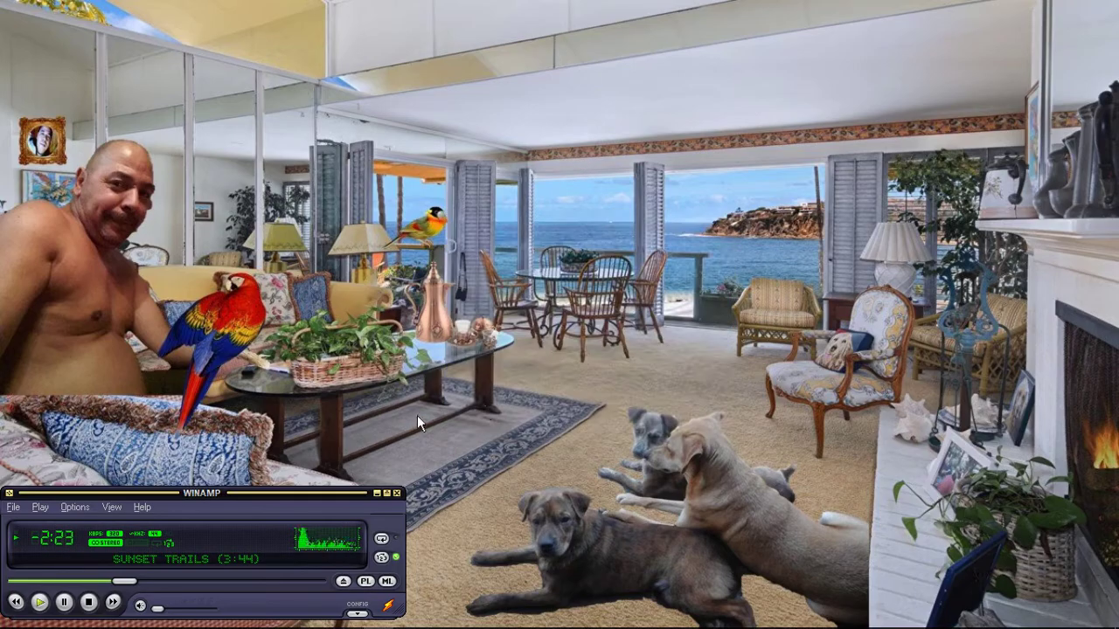
{"action": "left_click", "coordinate": [396, 493]}
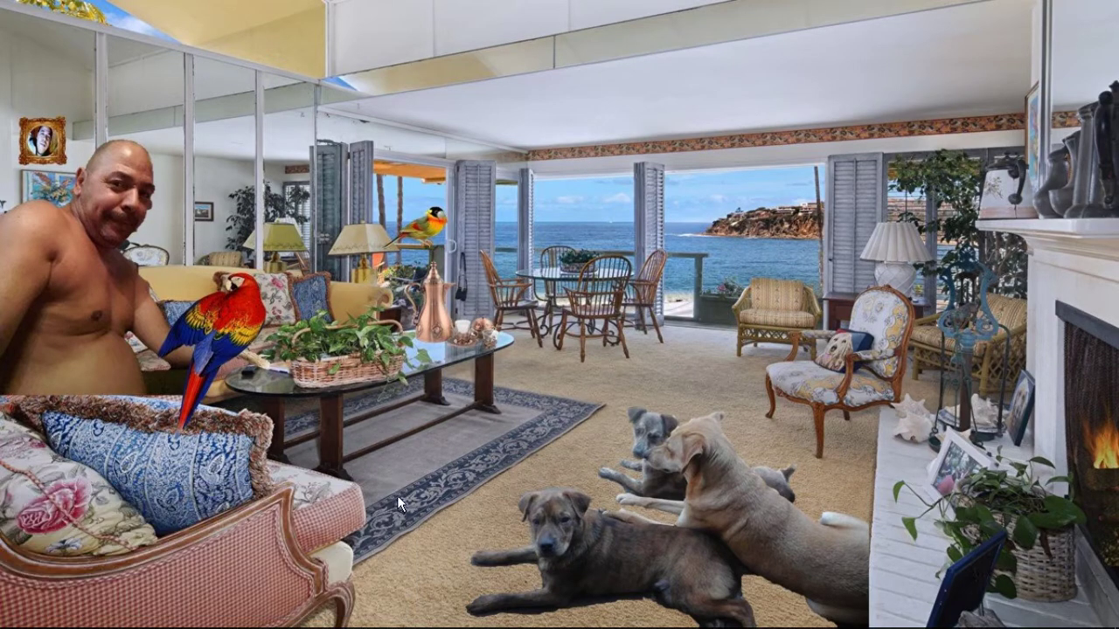
Step: Refresh the Windows desktop
{"action": "right_click", "coordinate": [519, 356]}
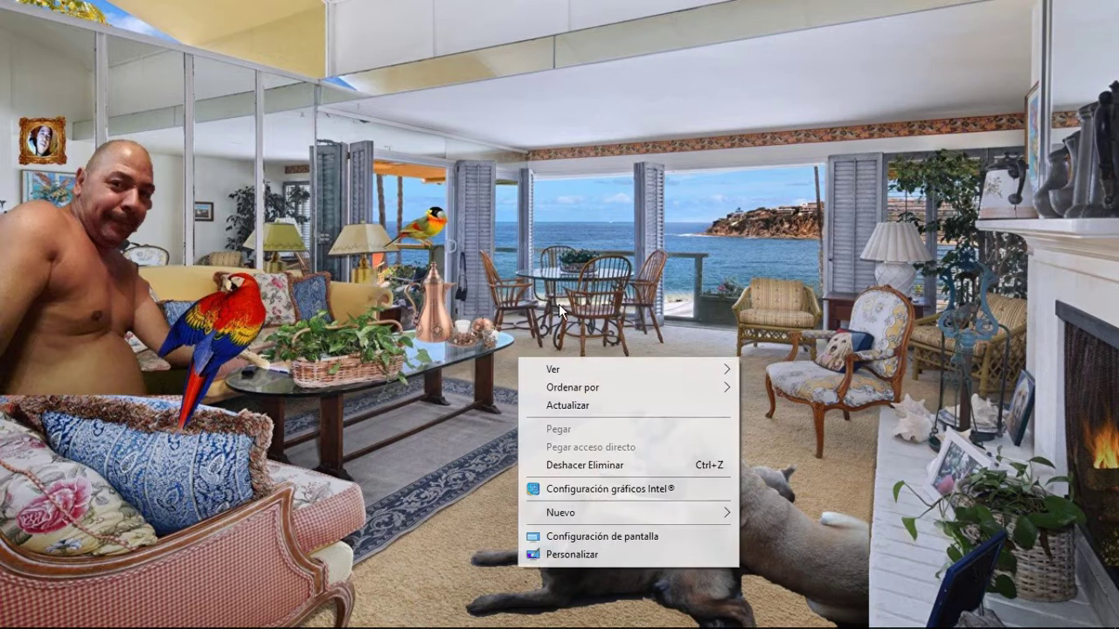
{"action": "left_click", "coordinate": [566, 413]}
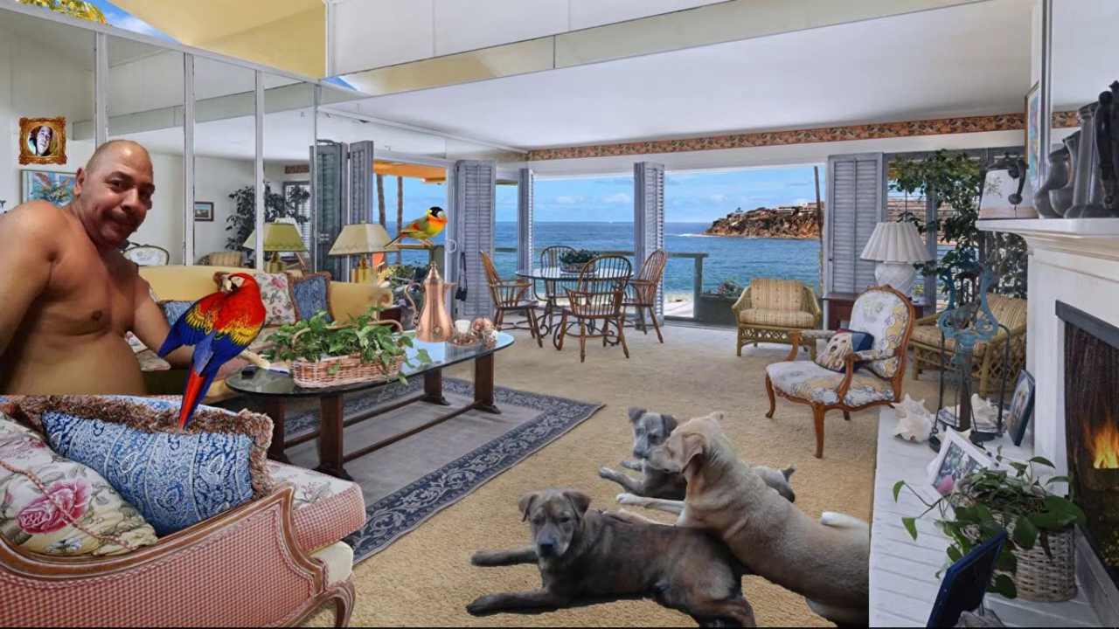
{"action": "mouse_move", "coordinate": [225, 619]}
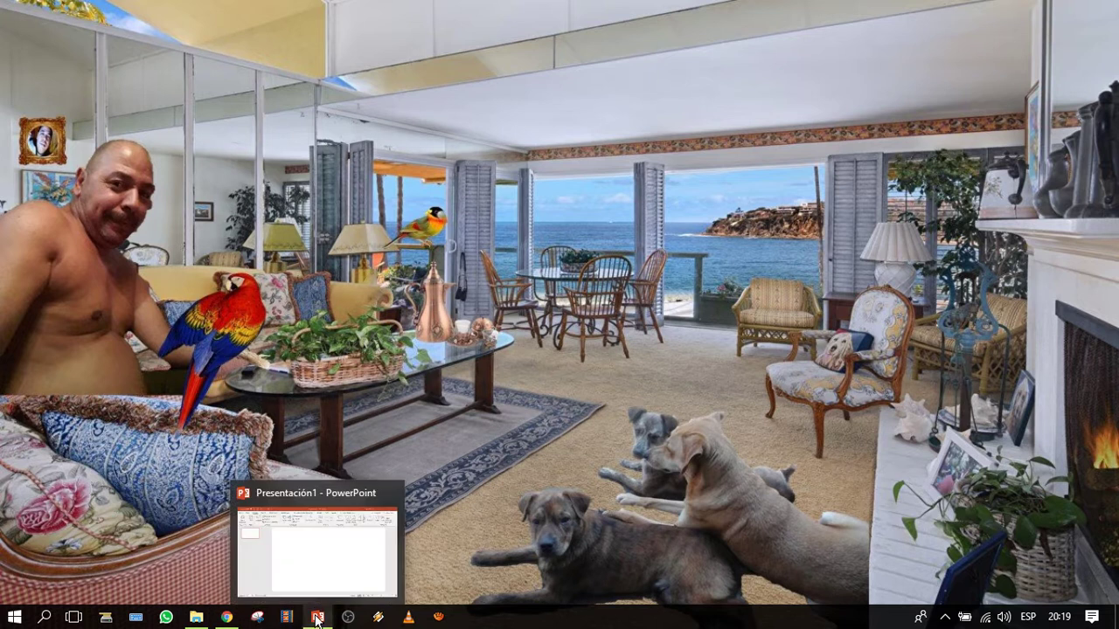
{"action": "mouse_move", "coordinate": [432, 8]}
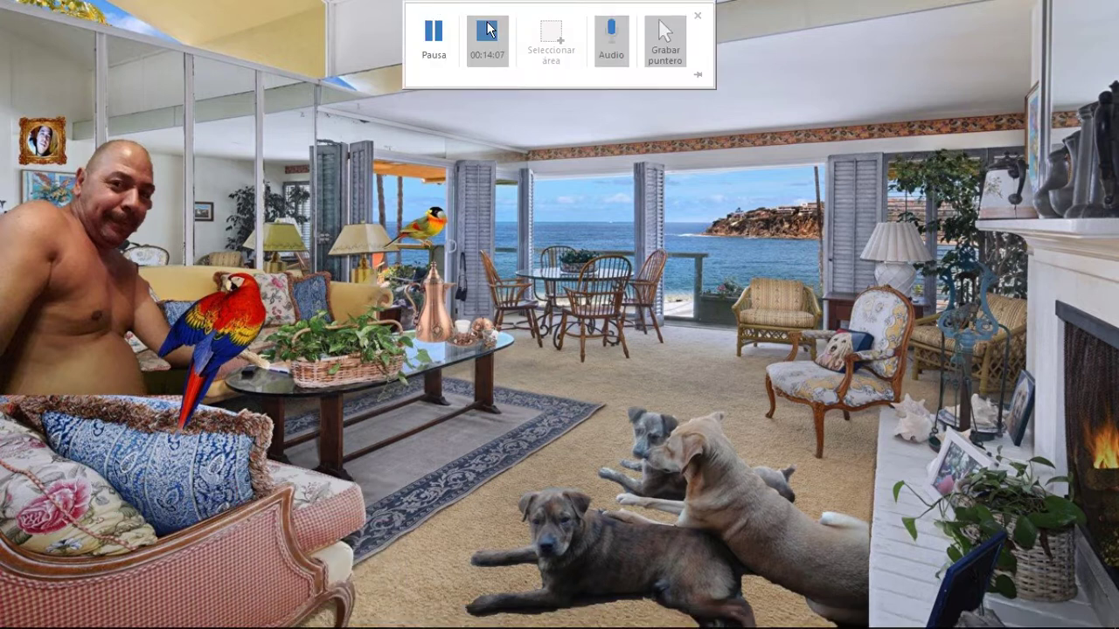